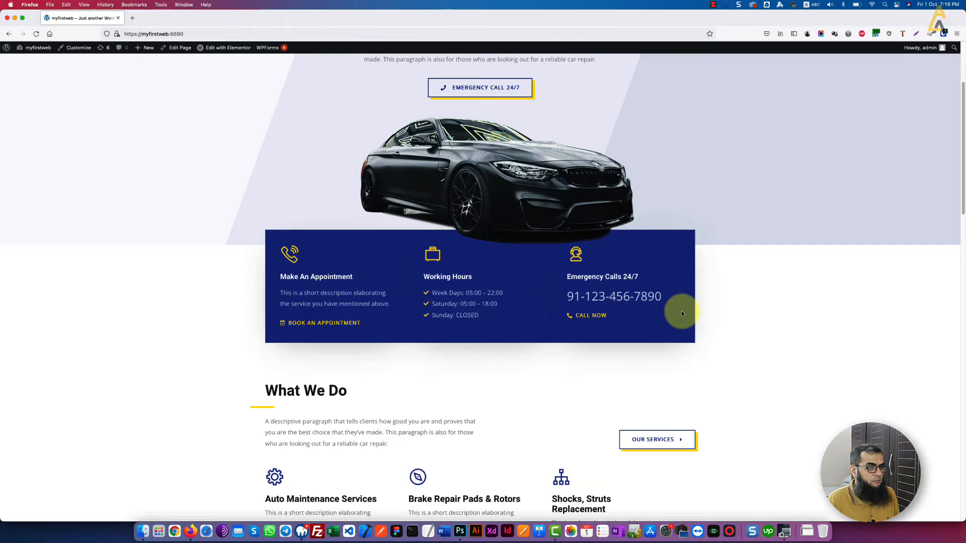
Step: Look through the site's home page and open it for editing with Elementor
scroll(682, 314, down, 15)
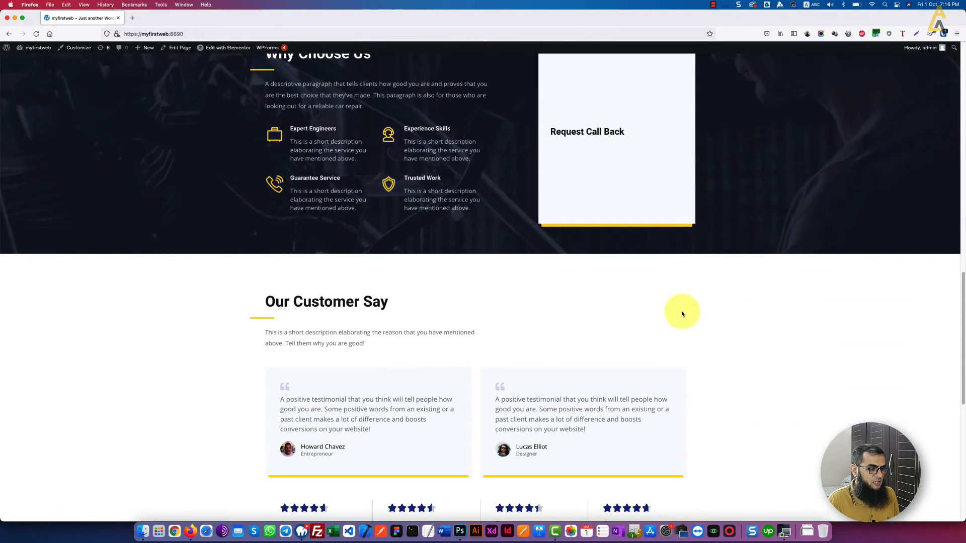
scroll(682, 314, down, 5)
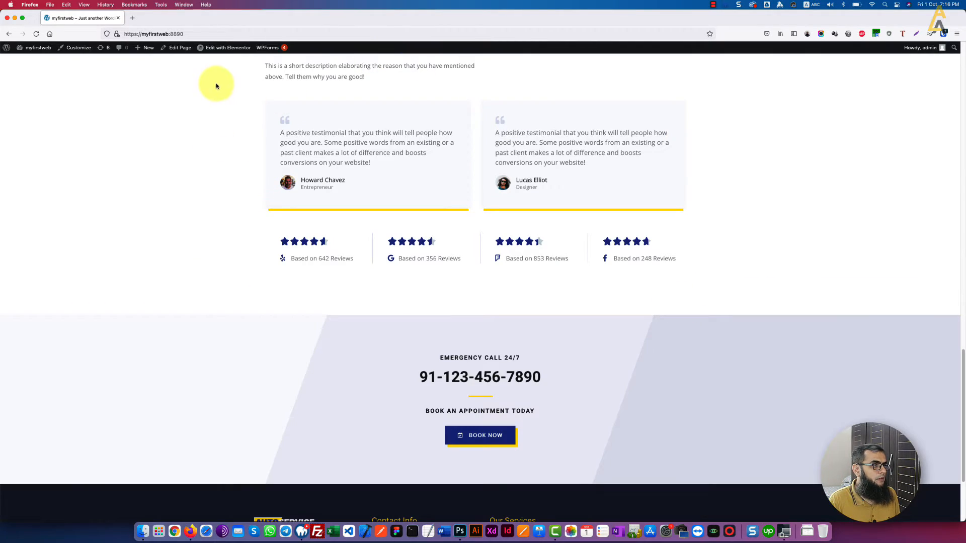
mouse_move(219, 49)
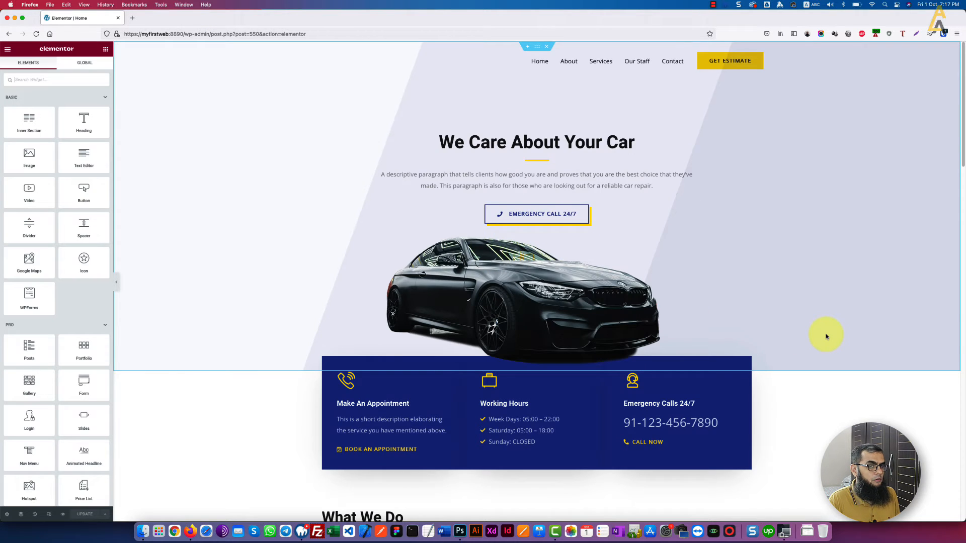
Step: Add a new single-column section between the Book Now banner and the page footer
scroll(830, 334, down, 8)
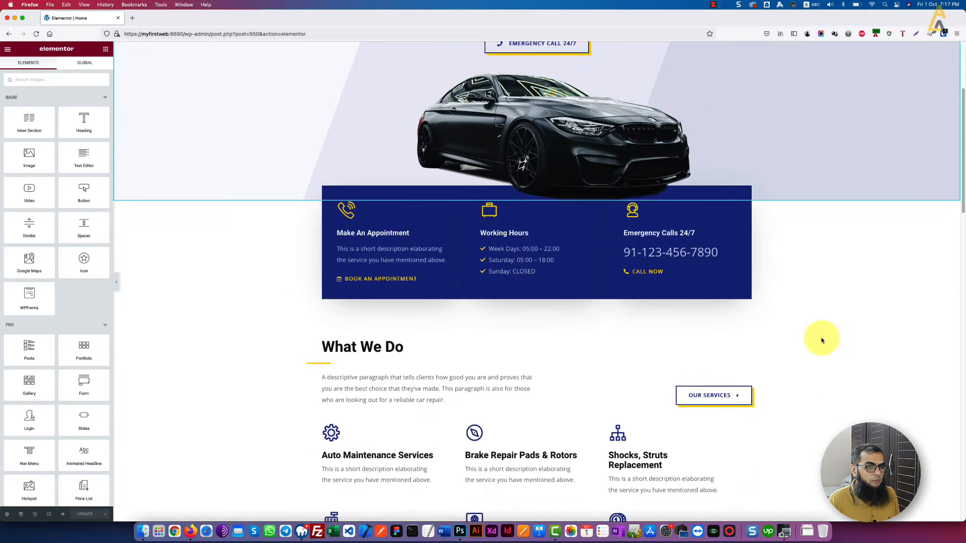
scroll(821, 338, down, 10)
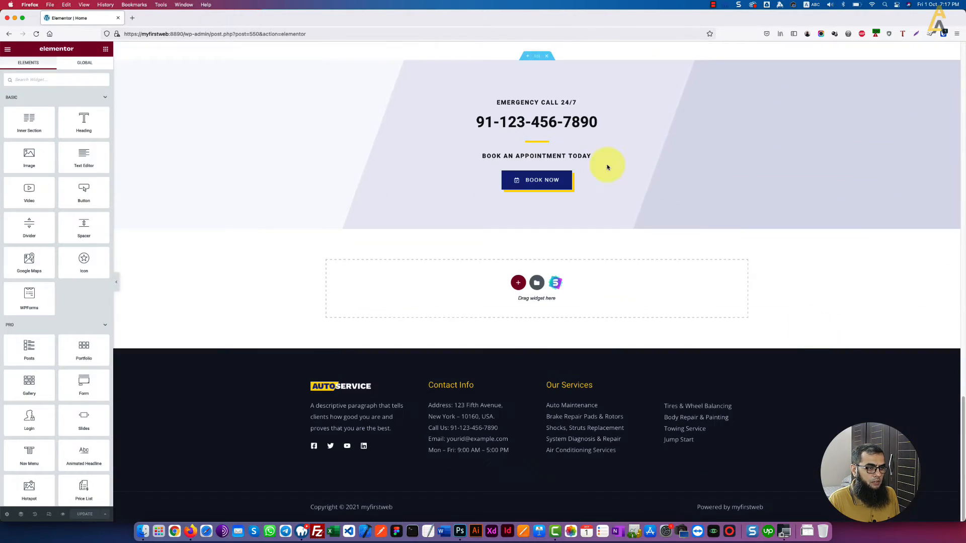
click(518, 283)
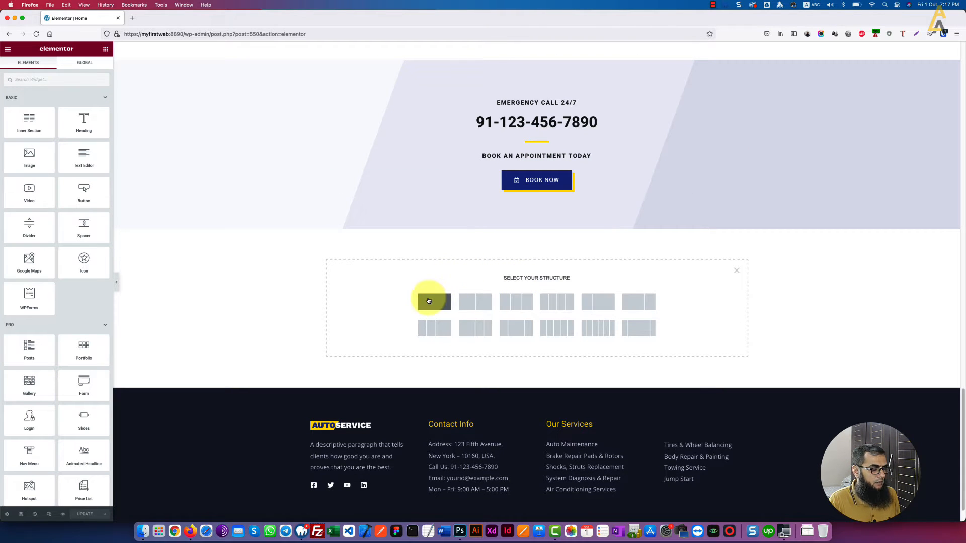
click(434, 302)
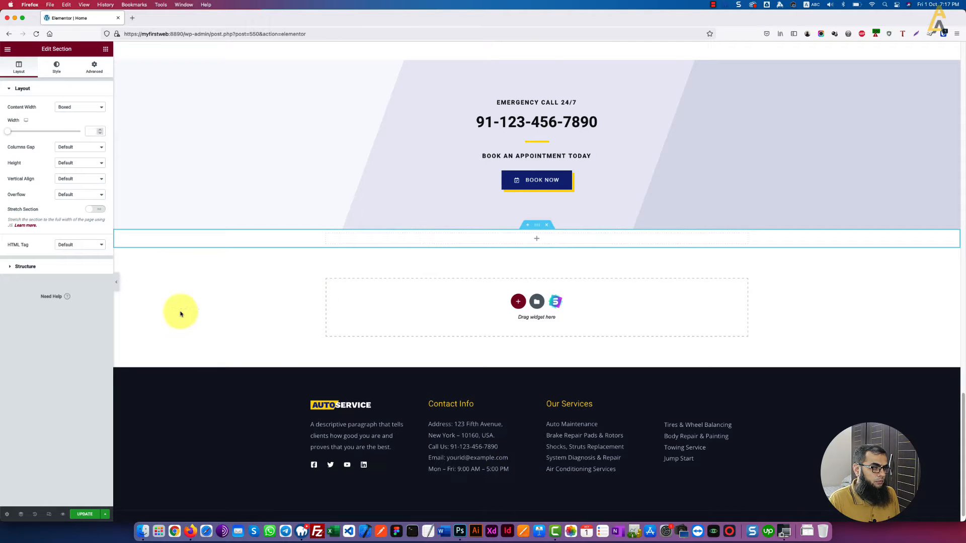
Step: Find the Hotspot widget and place it in the new empty section
click(106, 49)
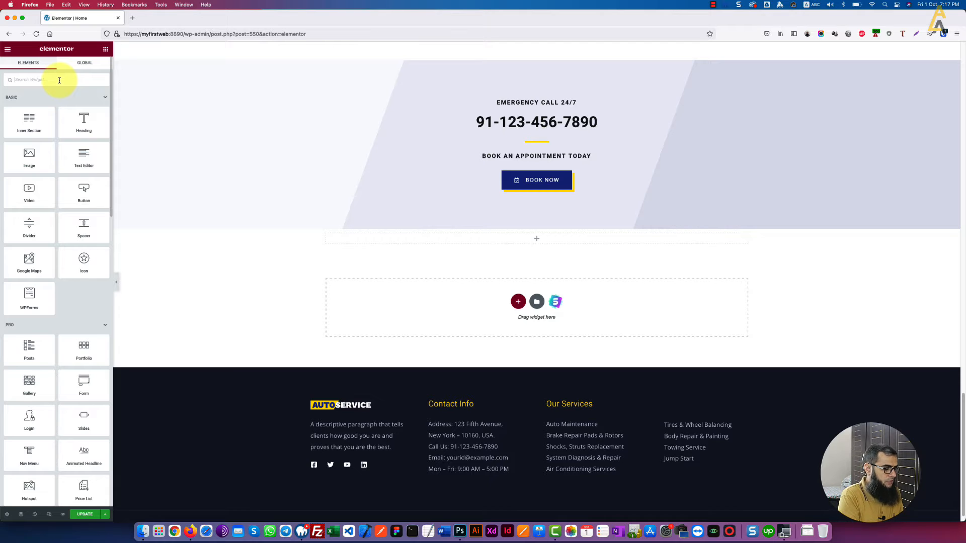
text(hotspo)
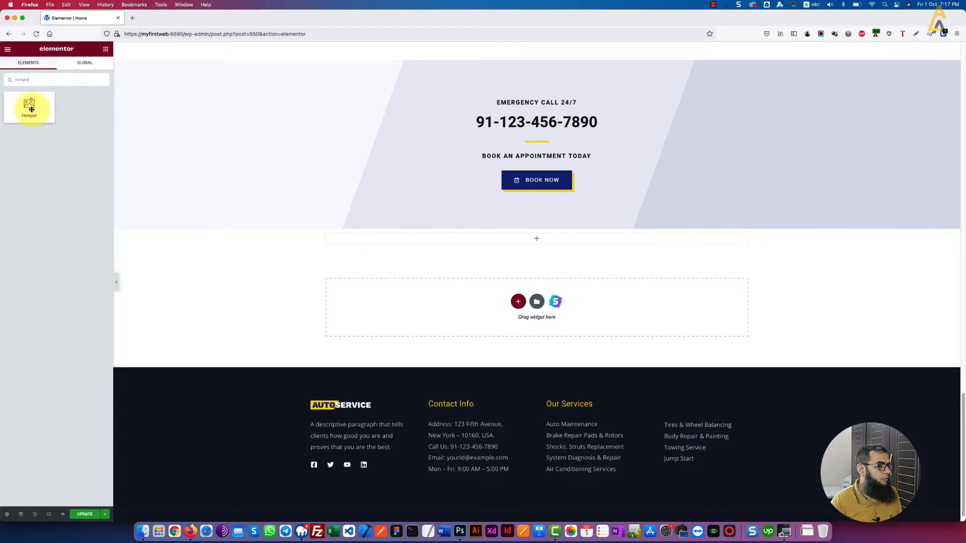
drag(31, 109, 535, 245)
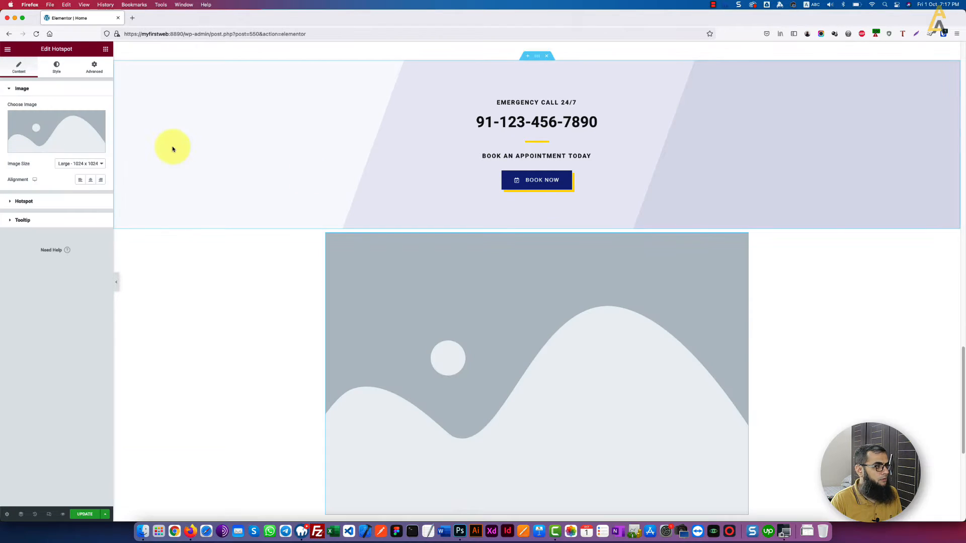
Step: Set the blue car photo pexels-mike-810357.jpeg from the media library as the Hotspot widget's image
click(57, 127)
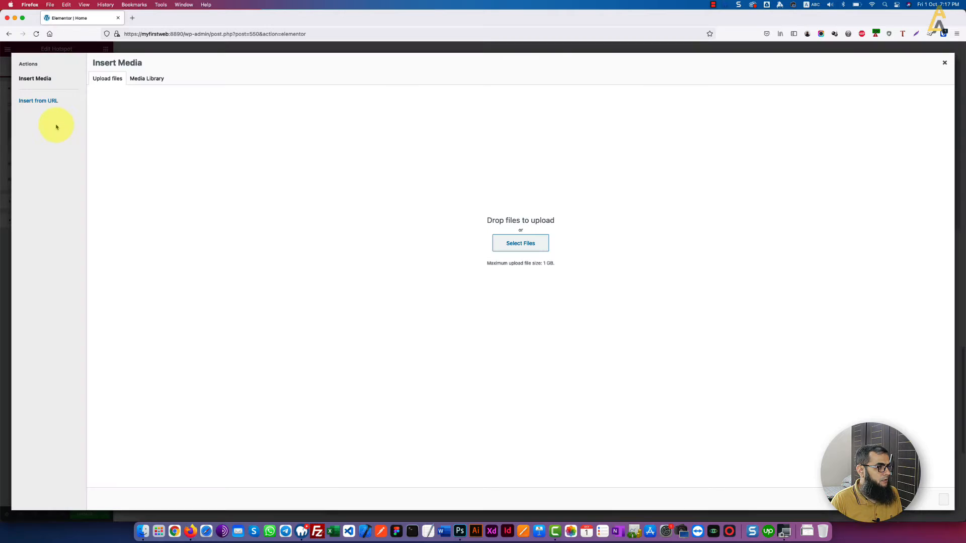
click(143, 80)
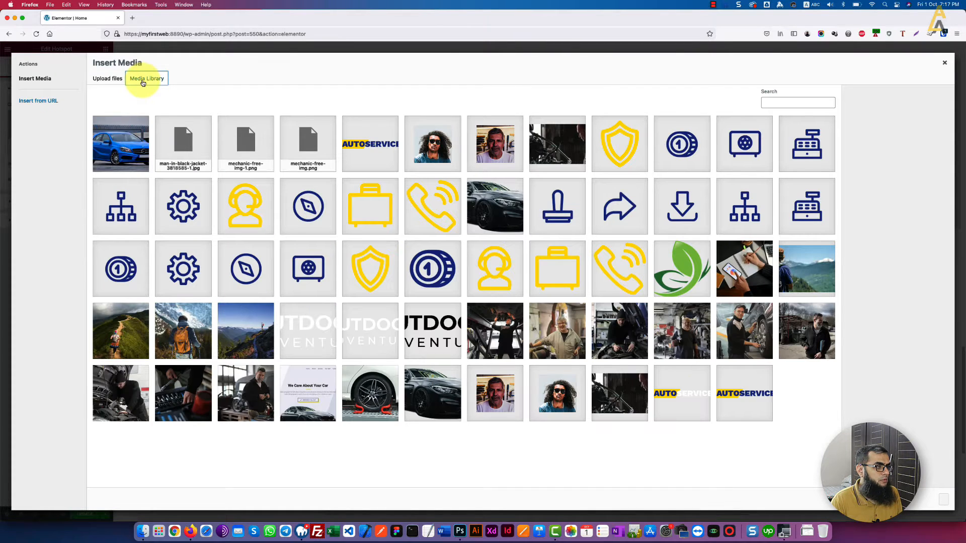
click(130, 155)
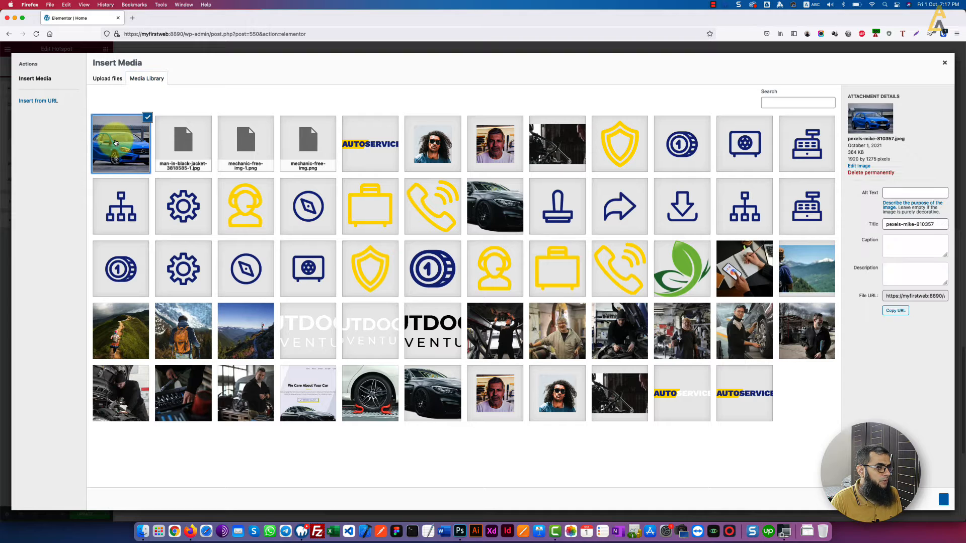
click(944, 506)
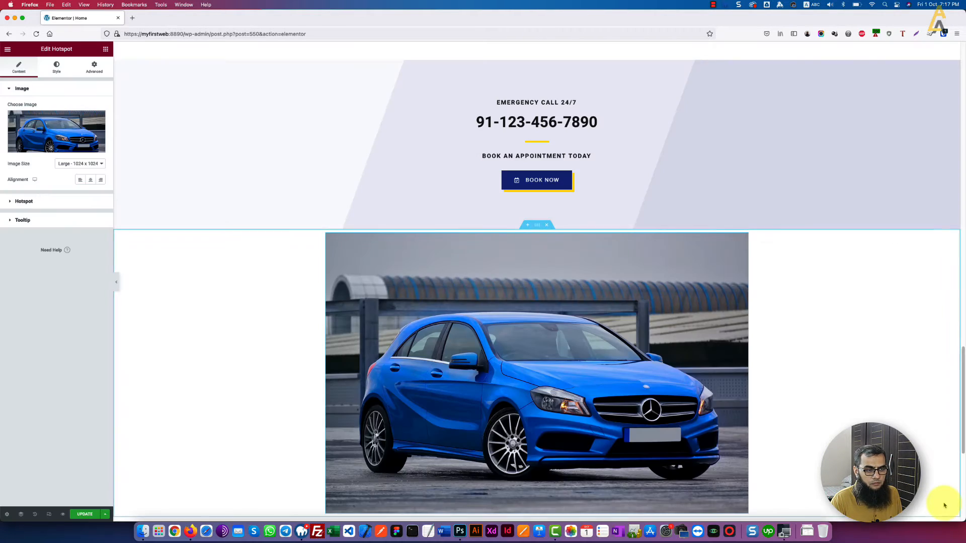
Step: Try the global Accent color on the hotspot marker and set it to the orange Saved Color #4
click(64, 138)
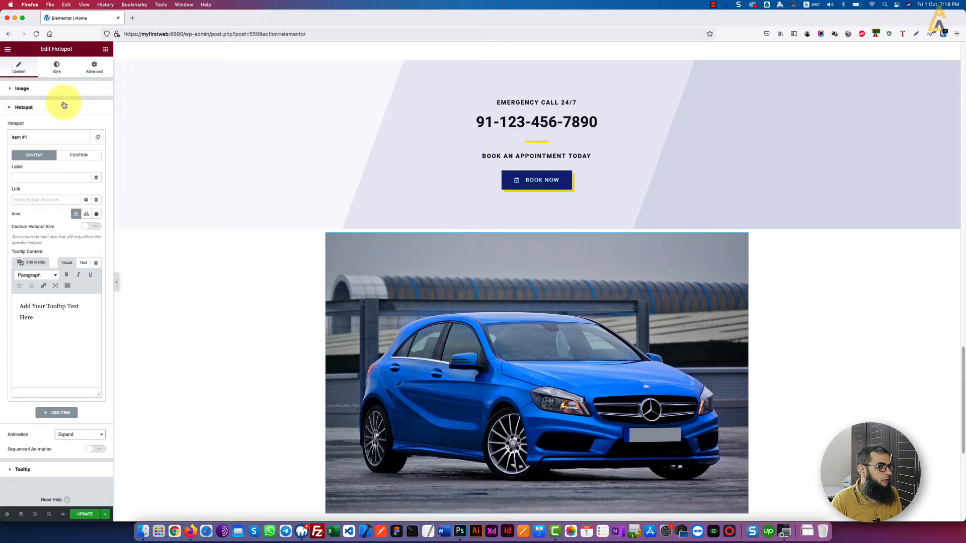
click(56, 67)
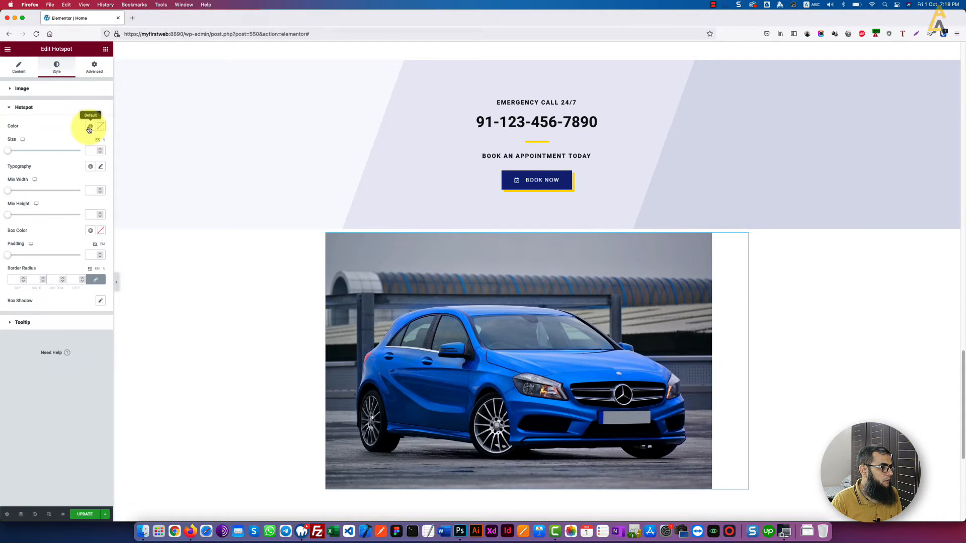
click(89, 127)
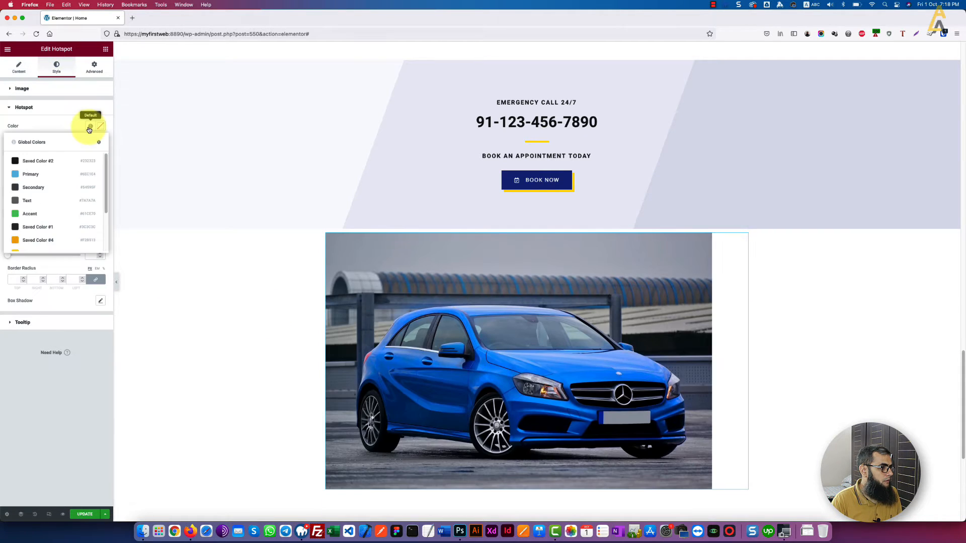
click(35, 215)
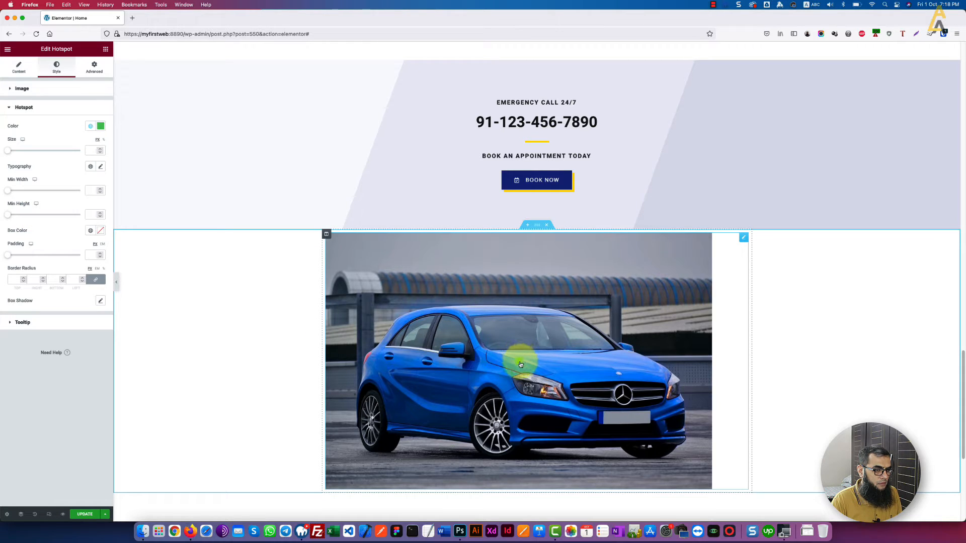
click(90, 127)
click(36, 241)
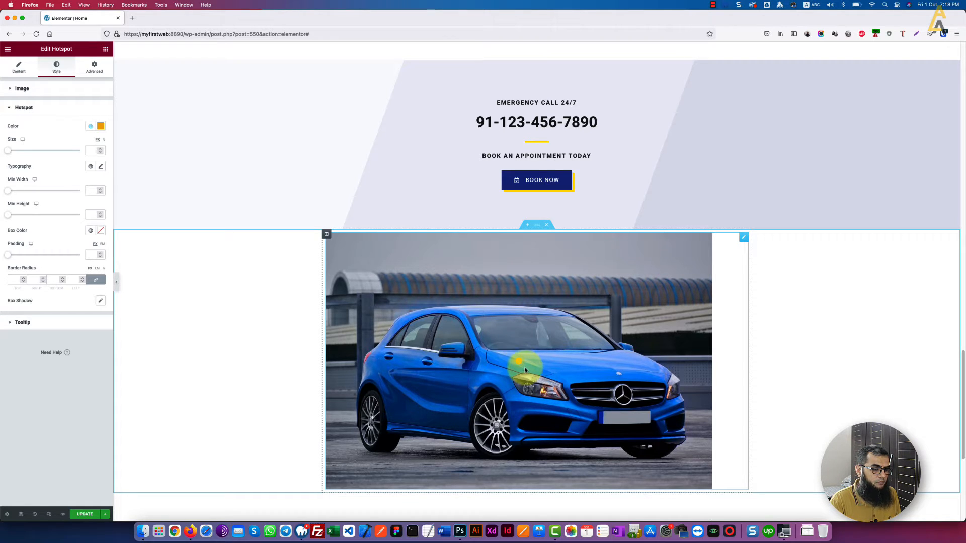
Step: Position hotspot Item #1 on the car's side mirror with a horizontal offset of 33 and a vertical offset of 45
click(21, 89)
click(19, 70)
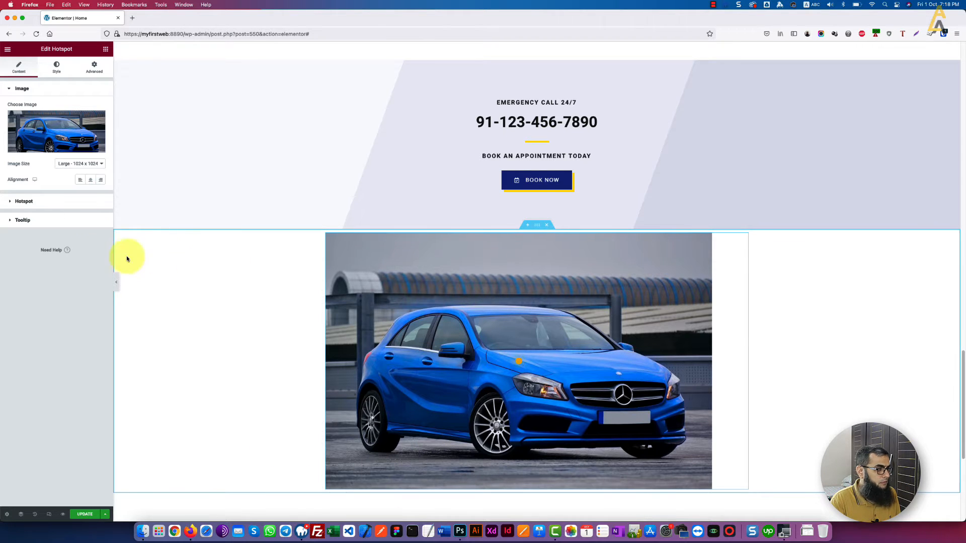
click(40, 201)
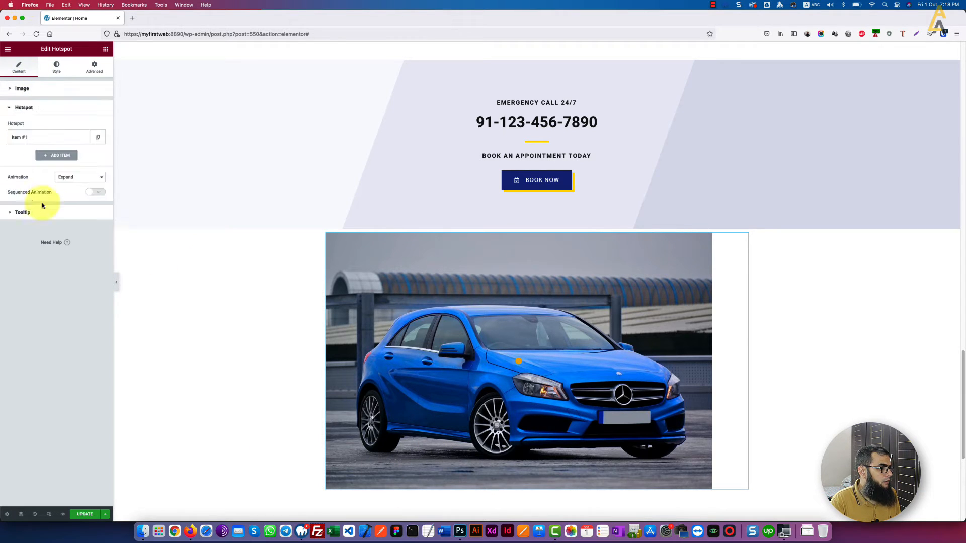
click(33, 137)
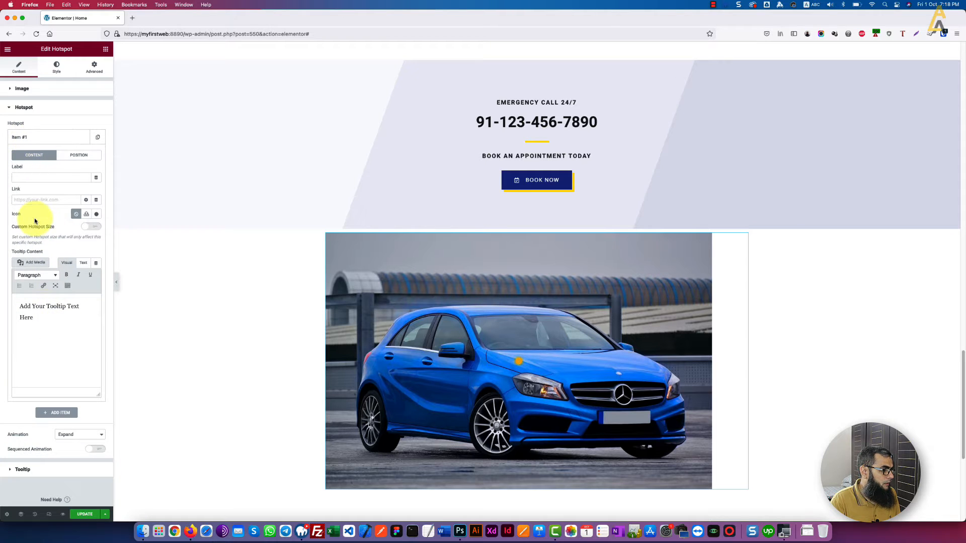
click(67, 157)
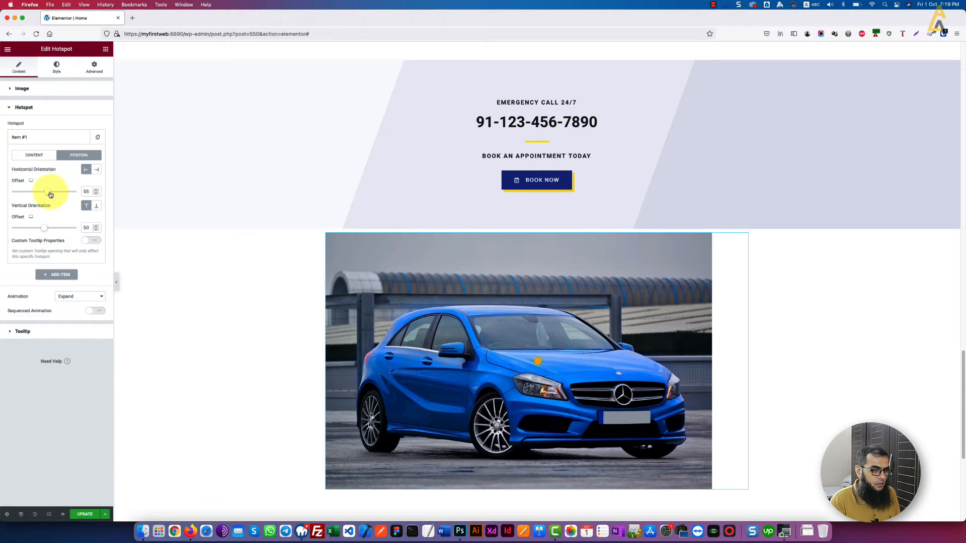
drag(50, 195, 37, 194)
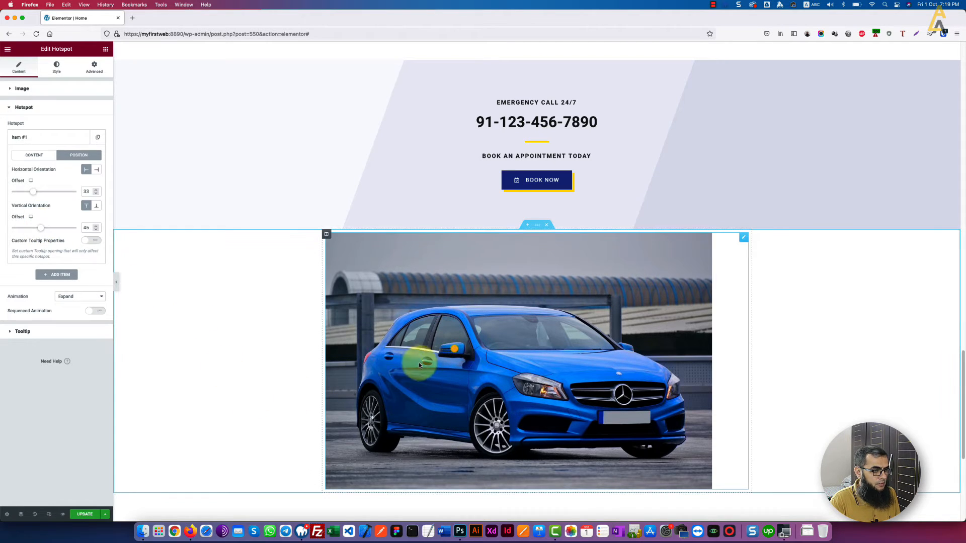
Step: Replace the hotspot's tooltip text with "Side Mirror" and "Lorem Ipsum etc etc" on two lines, and preview the tooltip on the image
click(454, 350)
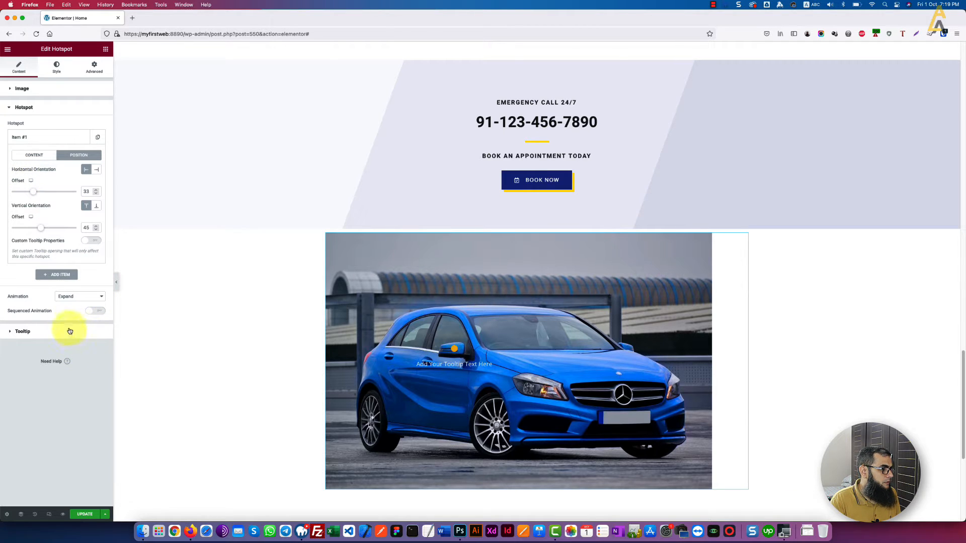
click(36, 155)
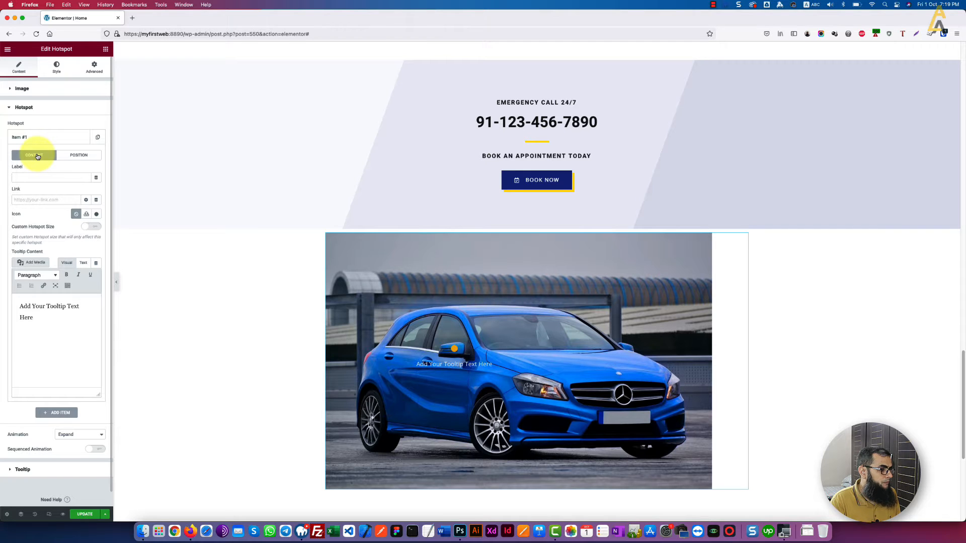
triple_click(42, 318)
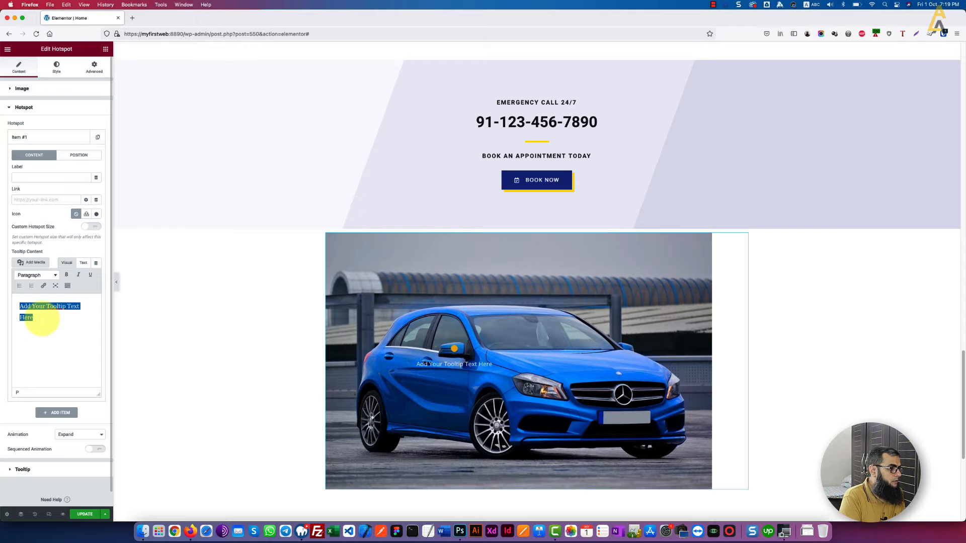
text(Sidr)
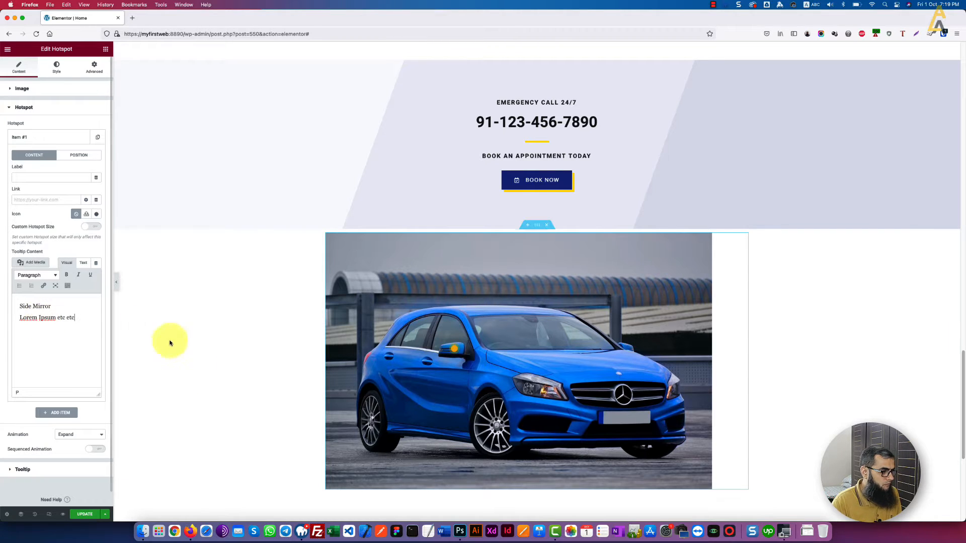
click(455, 352)
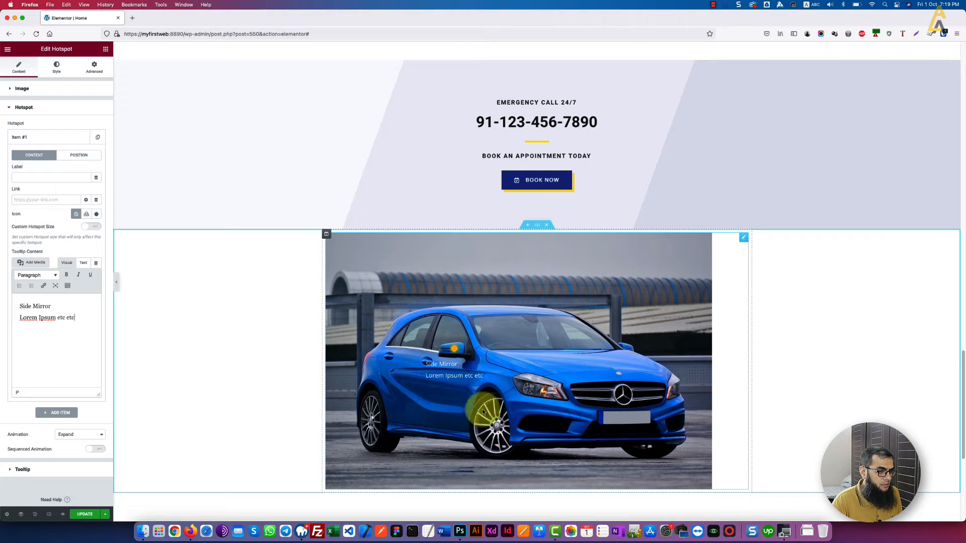
Step: Set the tooltip's position to above the hotspot and its trigger to Hover
click(22, 469)
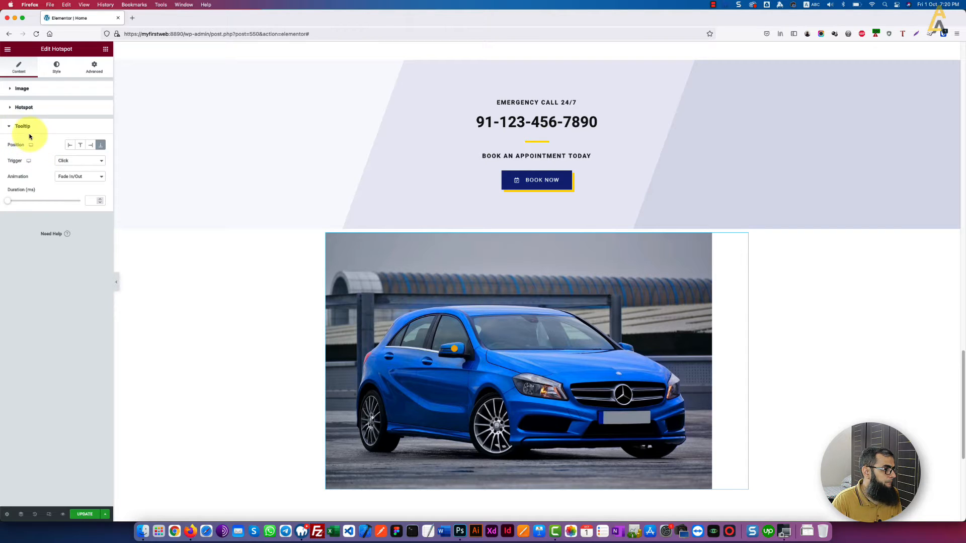
click(80, 146)
click(453, 347)
click(75, 162)
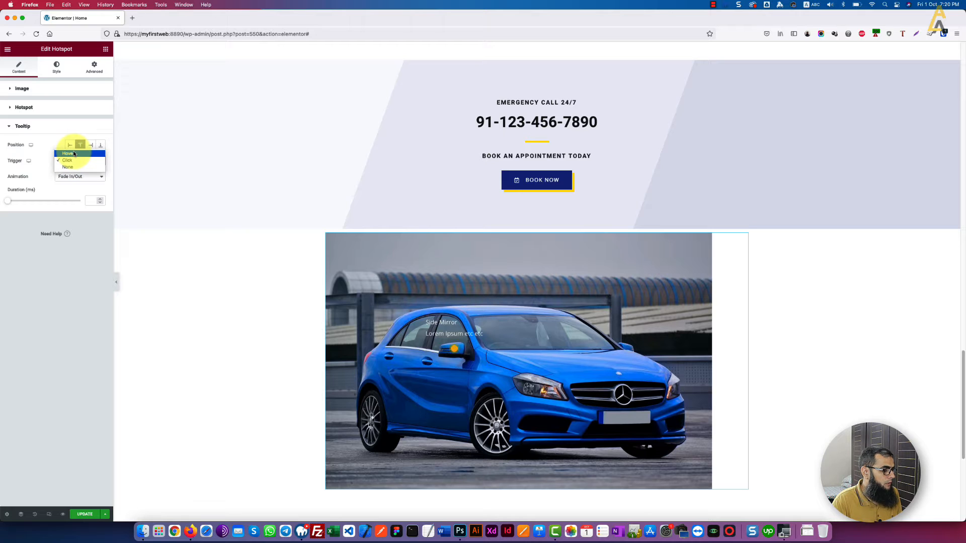
click(74, 153)
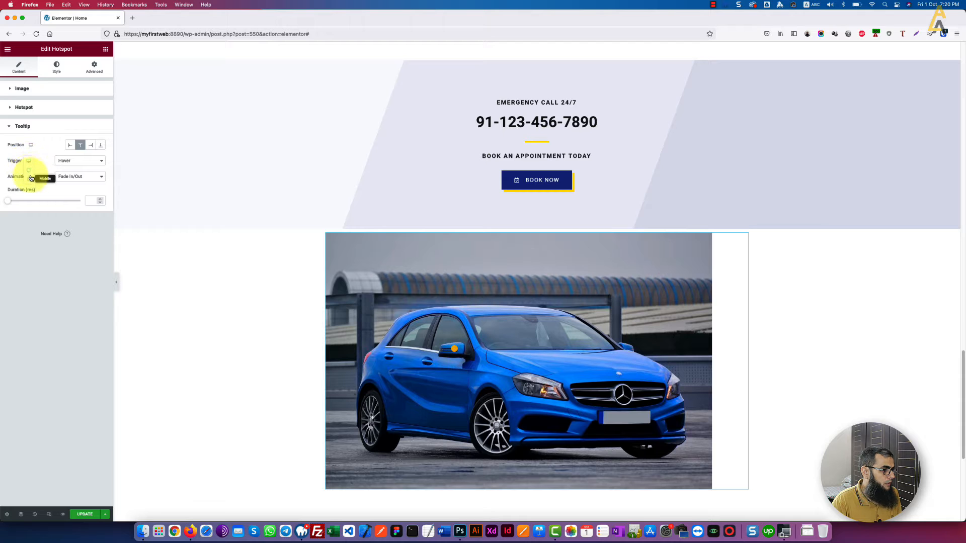
Step: Set the tooltip trigger to Click for the tablet layout and return to the desktop preview
click(29, 172)
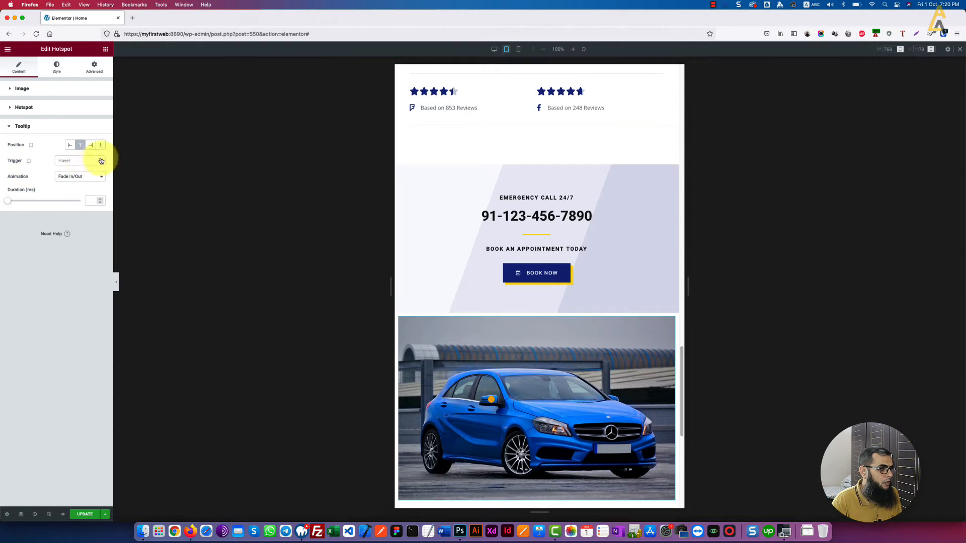
click(80, 160)
click(80, 182)
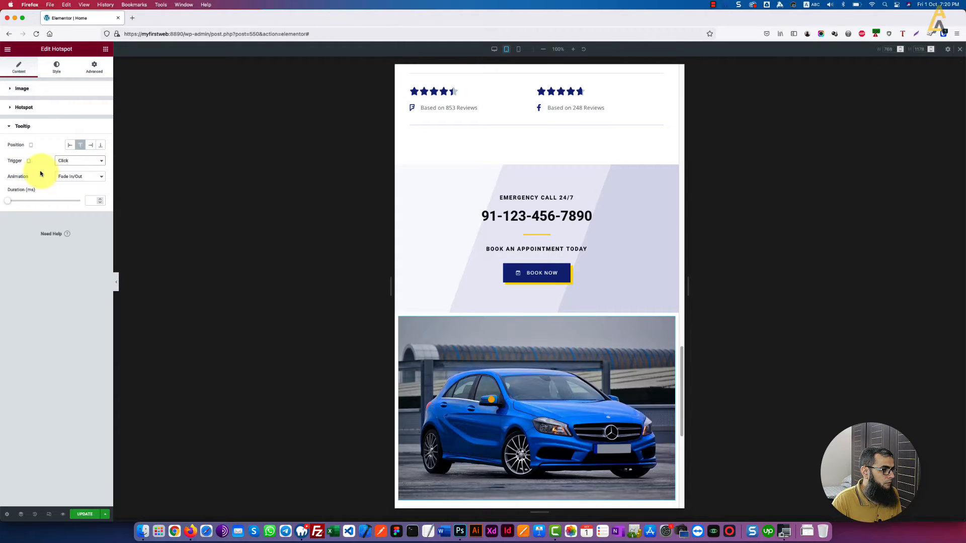
click(29, 161)
click(29, 181)
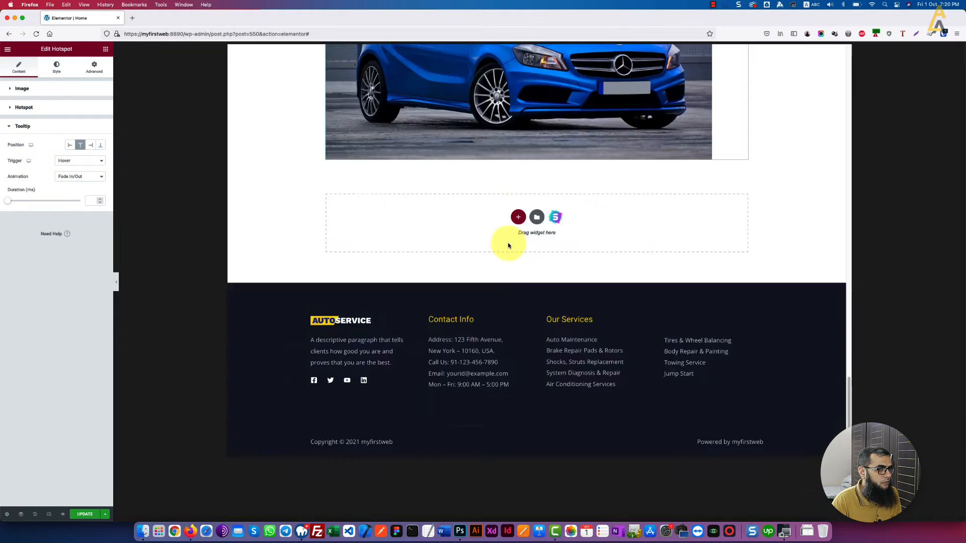
Step: Test the tooltip with the Click trigger on the side mirror hotspot and set the trigger back to Hover
scroll(473, 251, up, 8)
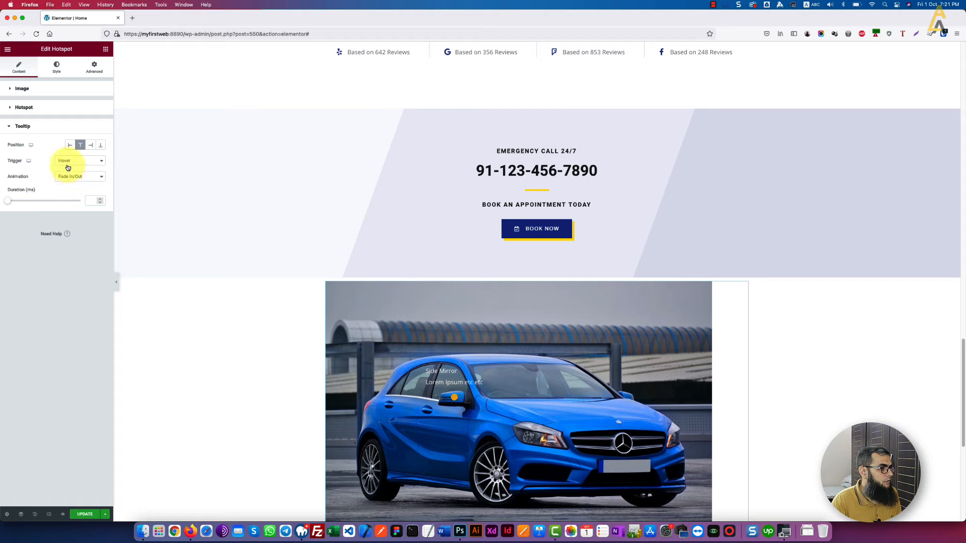
click(68, 162)
click(69, 167)
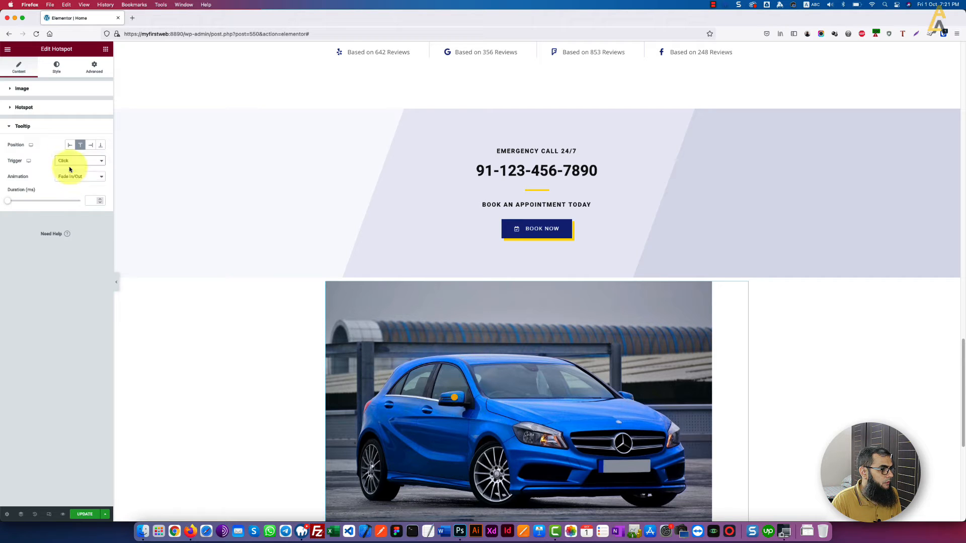
click(453, 399)
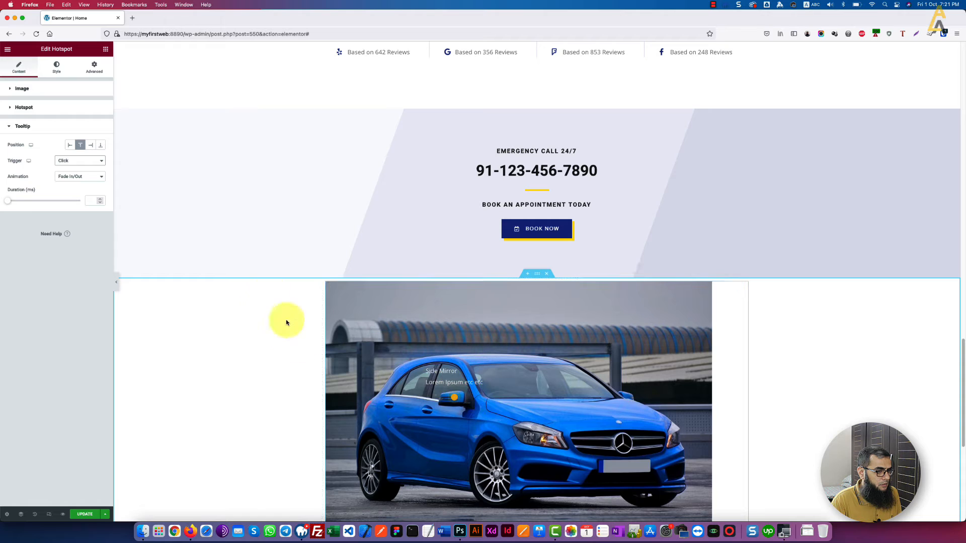
click(454, 397)
click(76, 161)
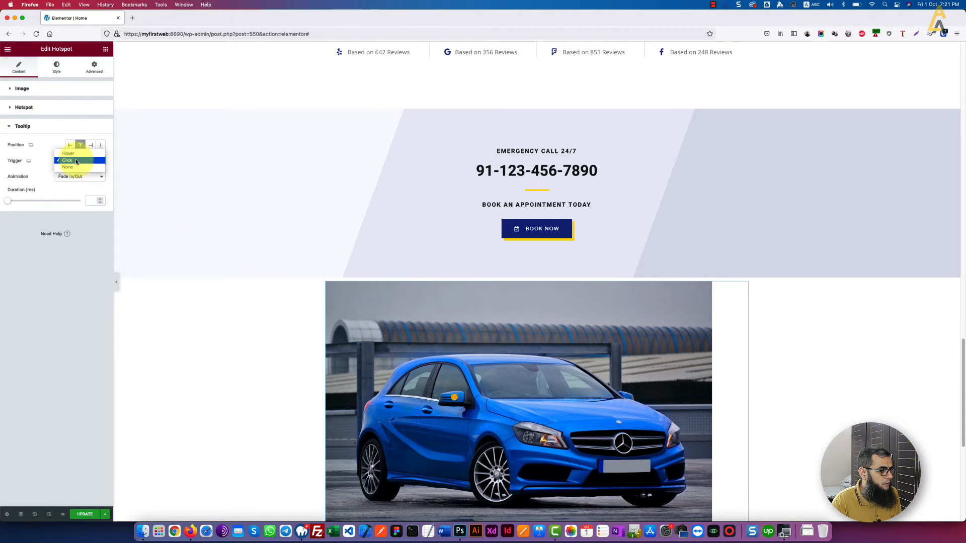
click(69, 153)
mouse_move(453, 400)
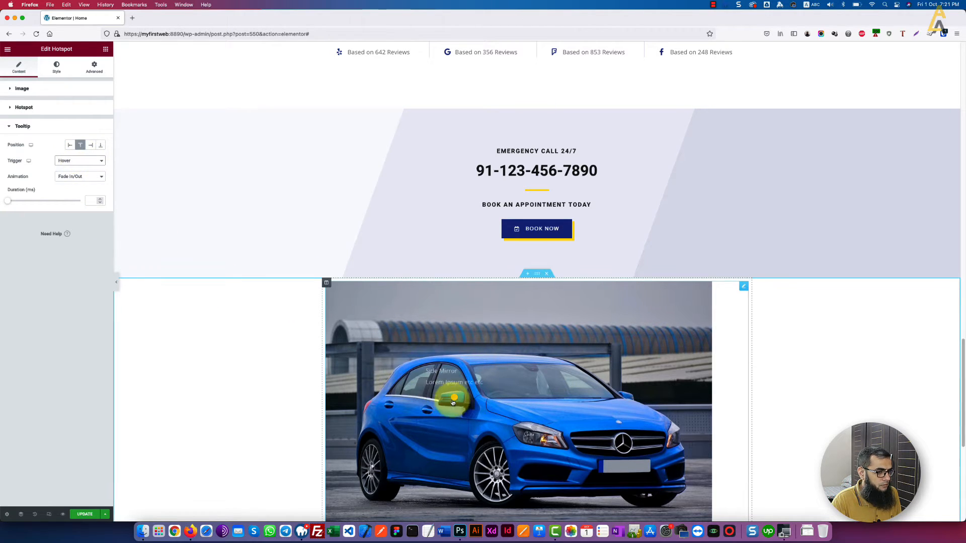
Step: Set the tooltip's text color to the global Saved Color #4 and preview it on the side mirror hotspot
click(58, 70)
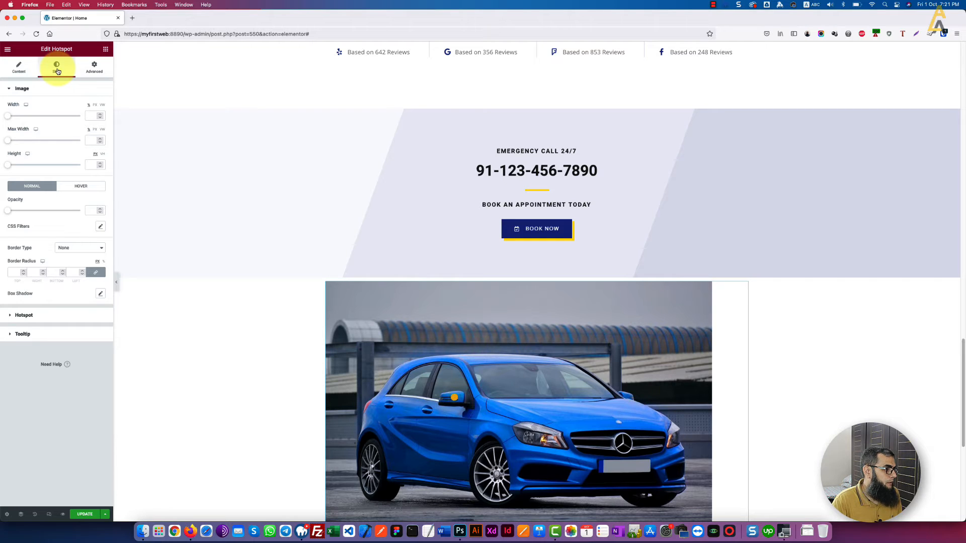
click(29, 333)
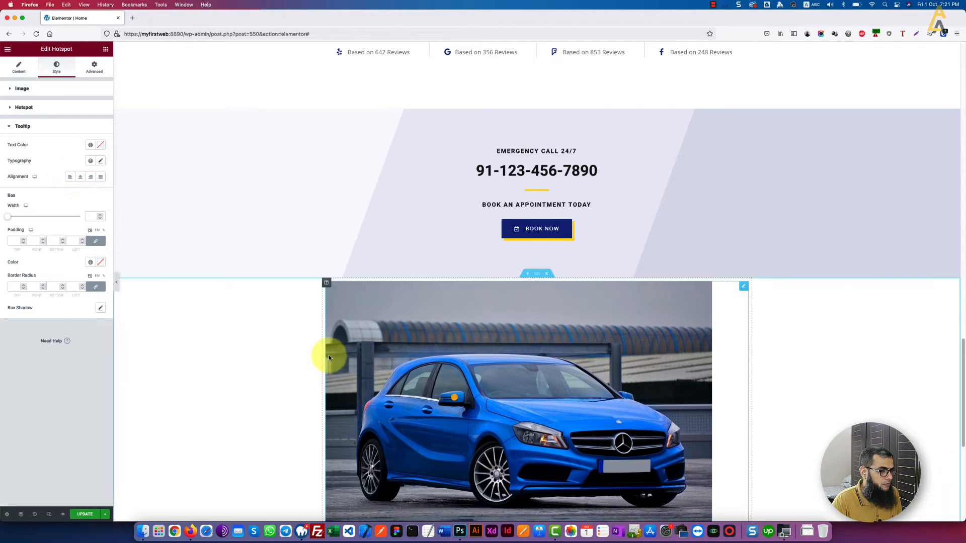
click(455, 397)
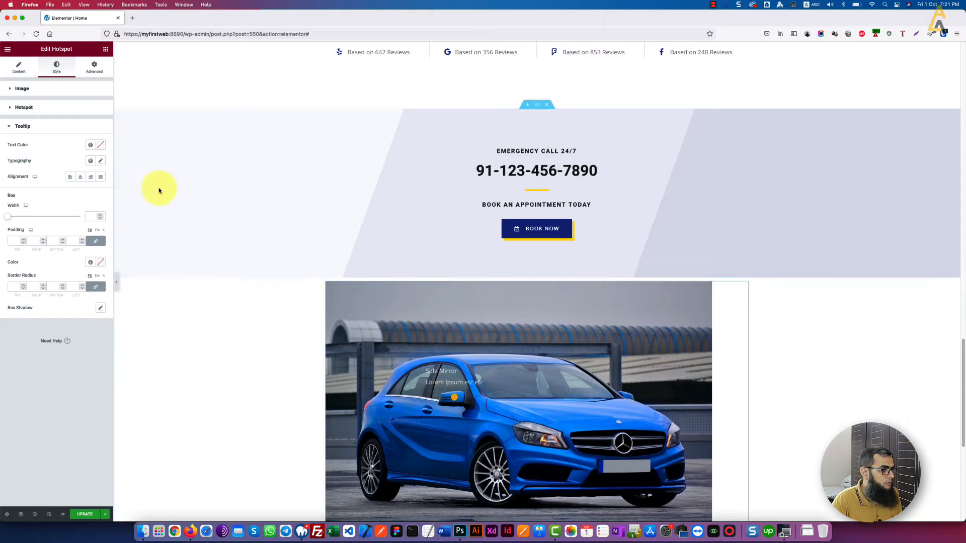
click(90, 146)
scroll(69, 200, down, 1)
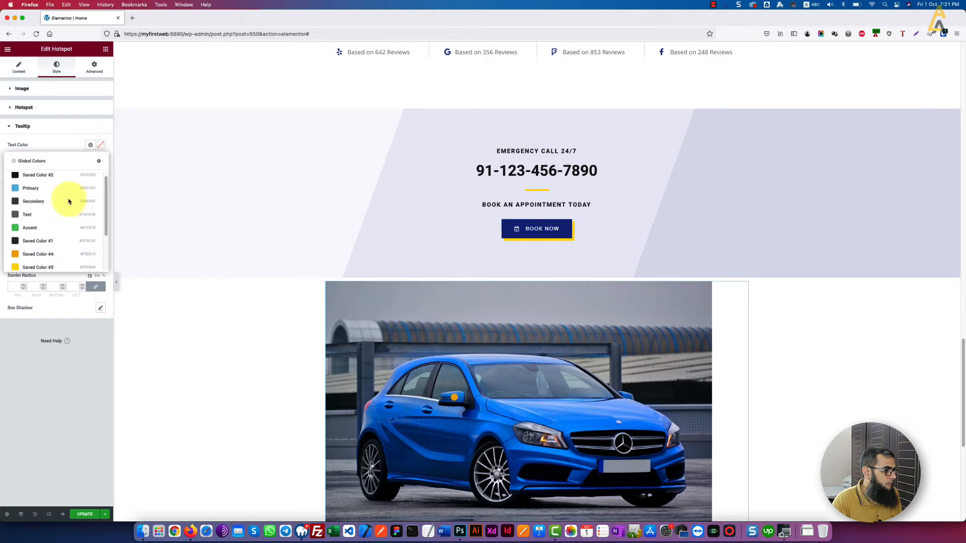
click(42, 249)
mouse_move(453, 399)
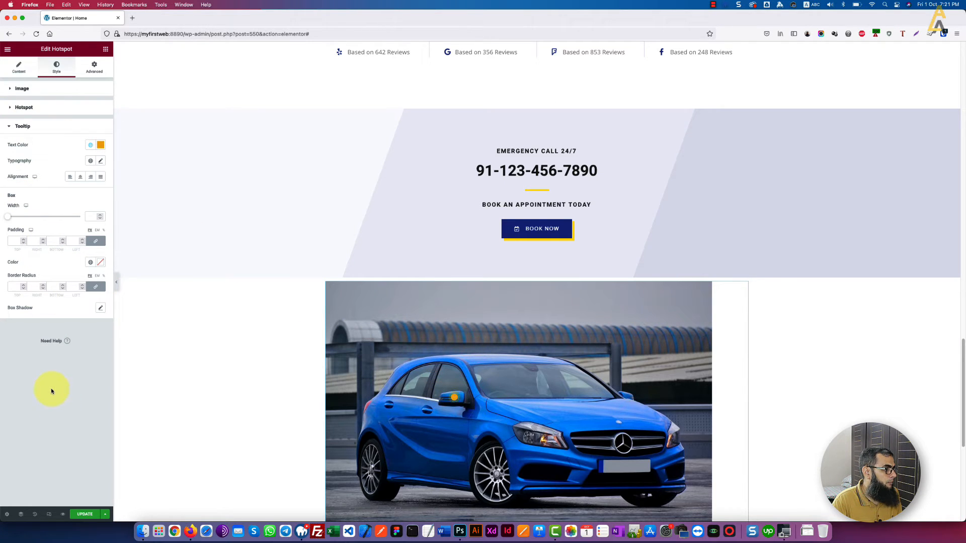
Step: Set the tooltip box color to the global Saved Color #2 and preview it on the image
click(90, 262)
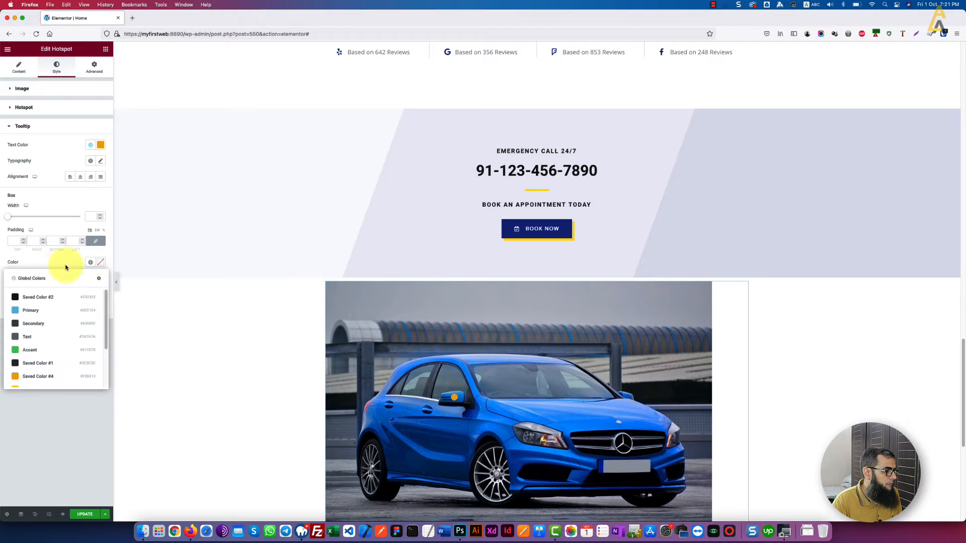
click(43, 301)
mouse_move(454, 398)
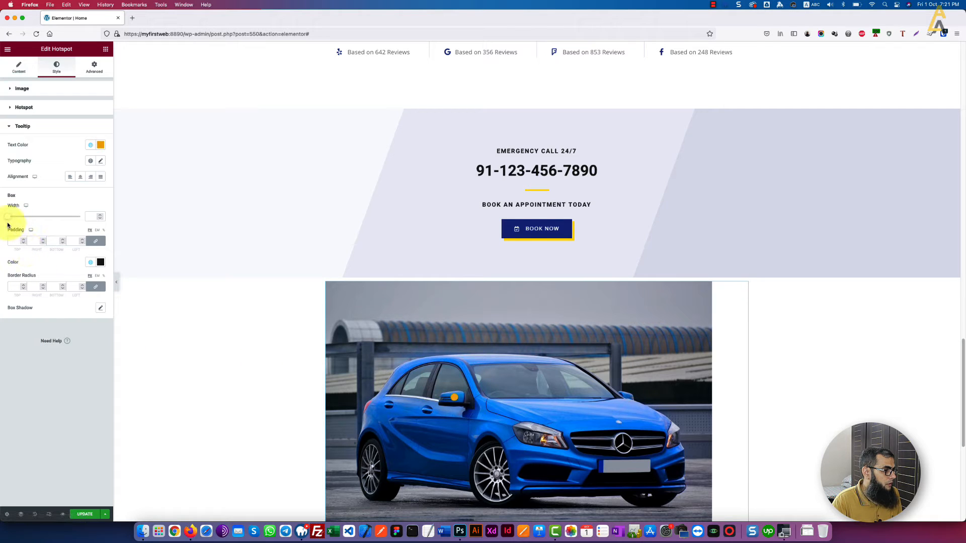
Step: Set the tooltip box width to 200
drag(8, 220, 17, 217)
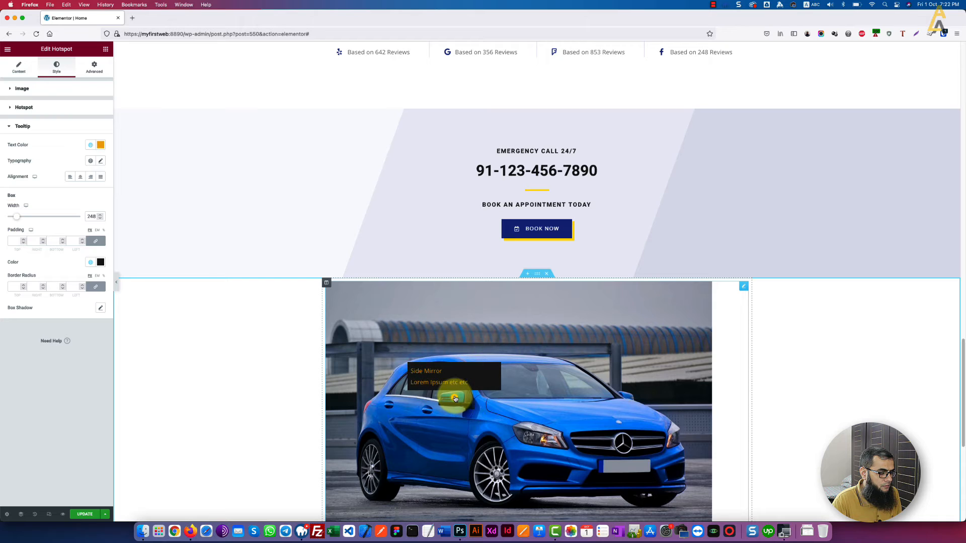
drag(19, 217, 15, 217)
double_click(91, 217)
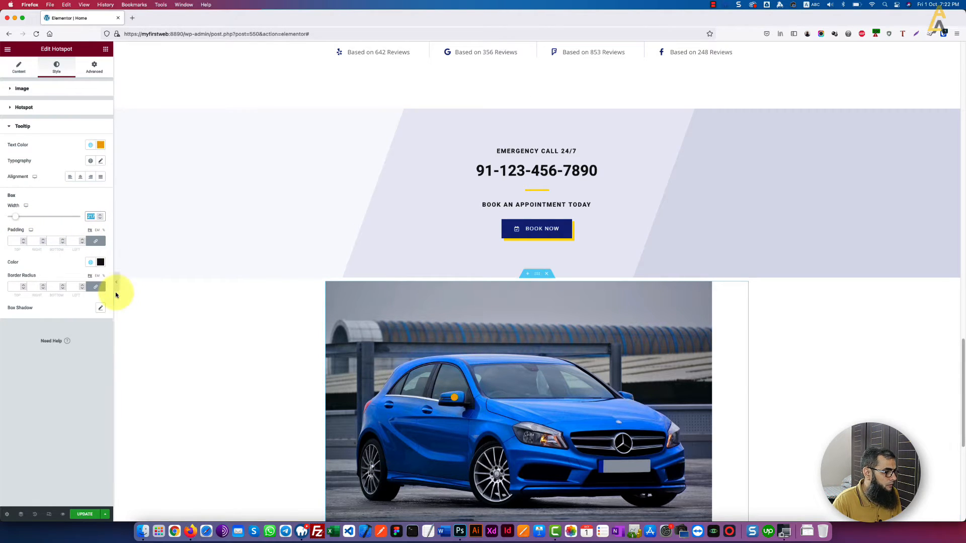
text(200)
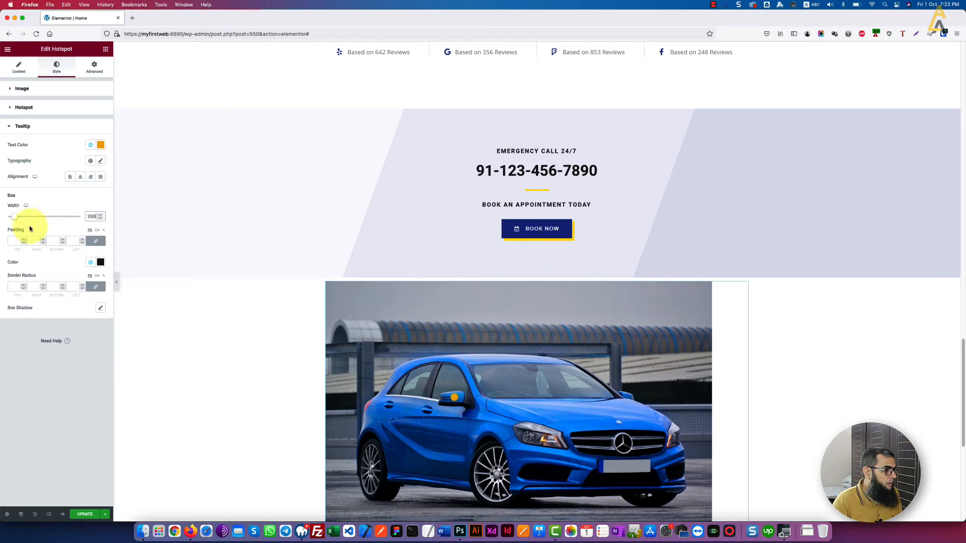
Step: Set the tooltip box's padding to 20 and its border radius to 12 on all sides
click(15, 241)
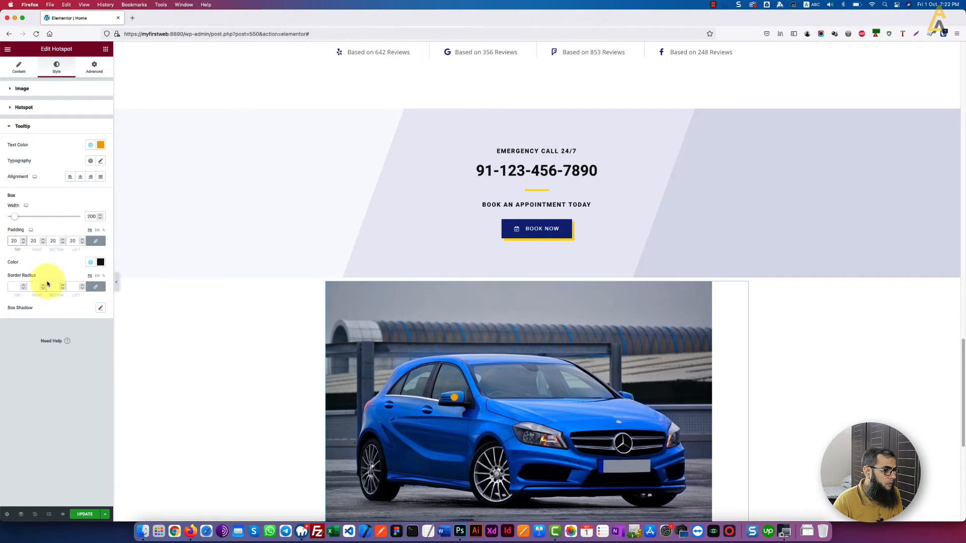
click(453, 397)
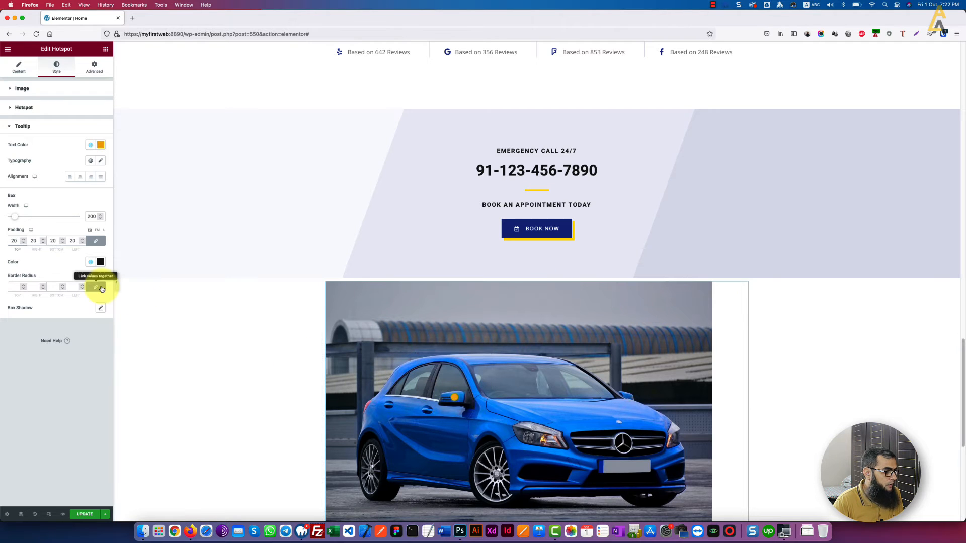
click(16, 241)
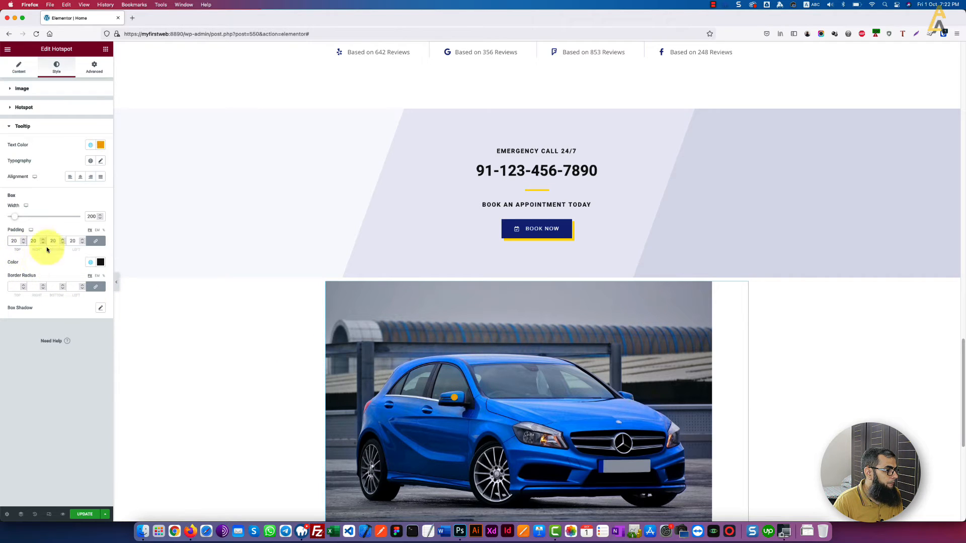
click(14, 288)
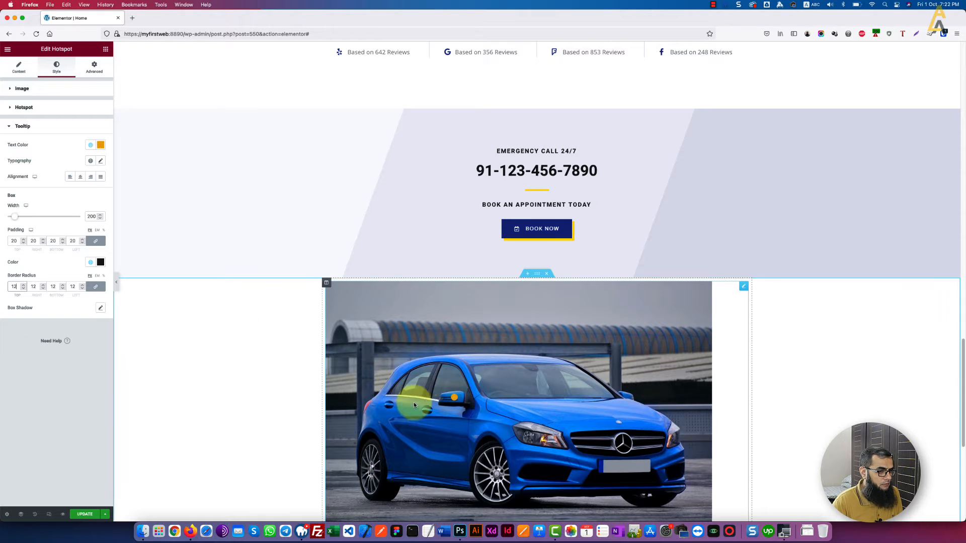
mouse_move(455, 398)
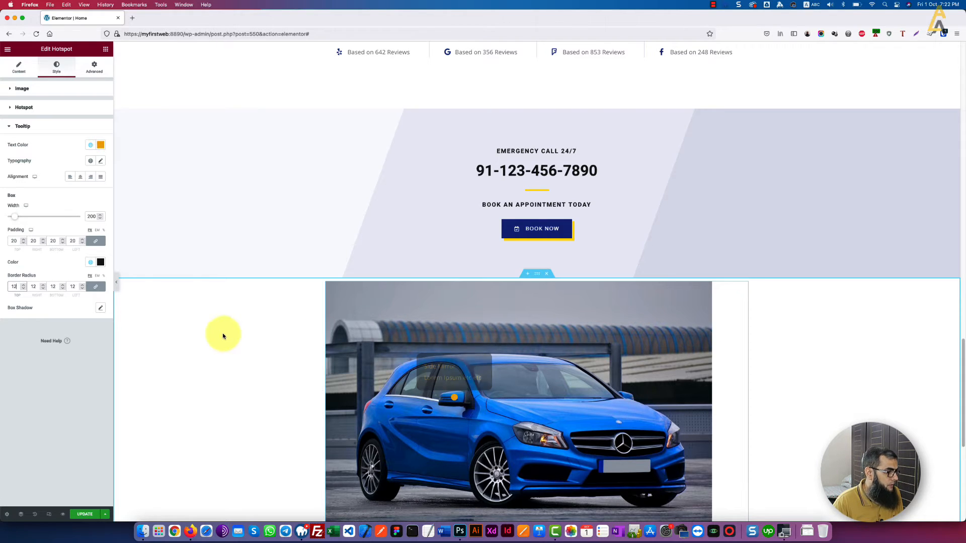
Step: Make the tooltip box color semi-transparent with the value #232323A3 and preview it on the hotspot
click(101, 263)
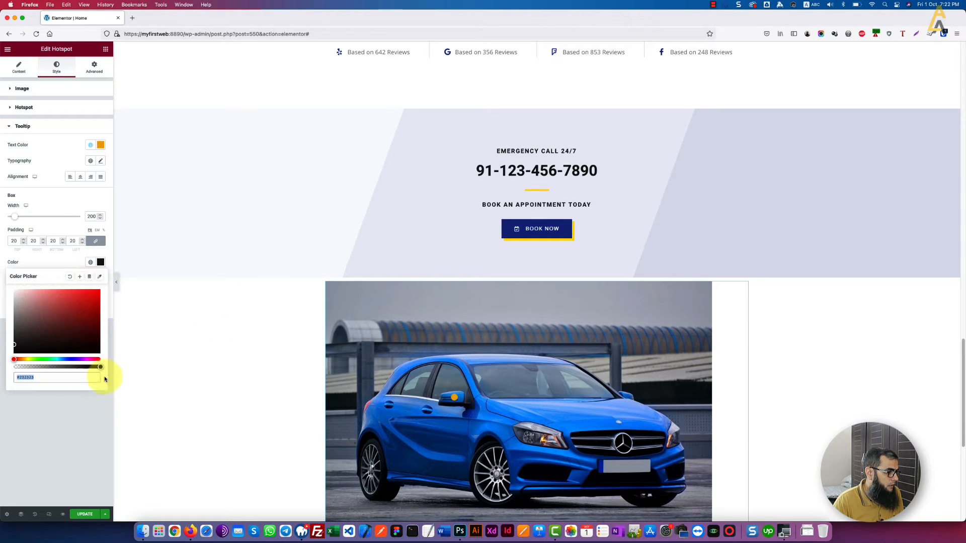
drag(101, 369, 69, 369)
click(455, 398)
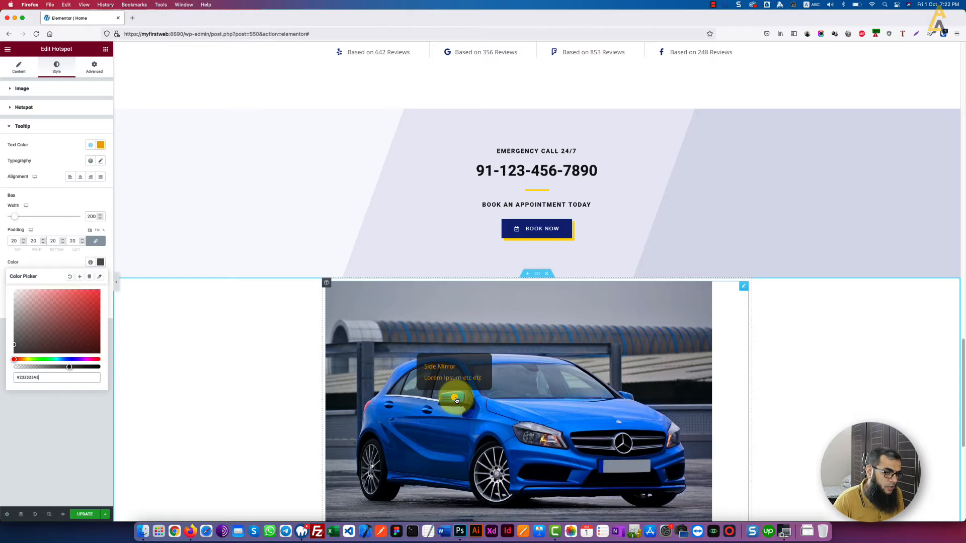
click(61, 421)
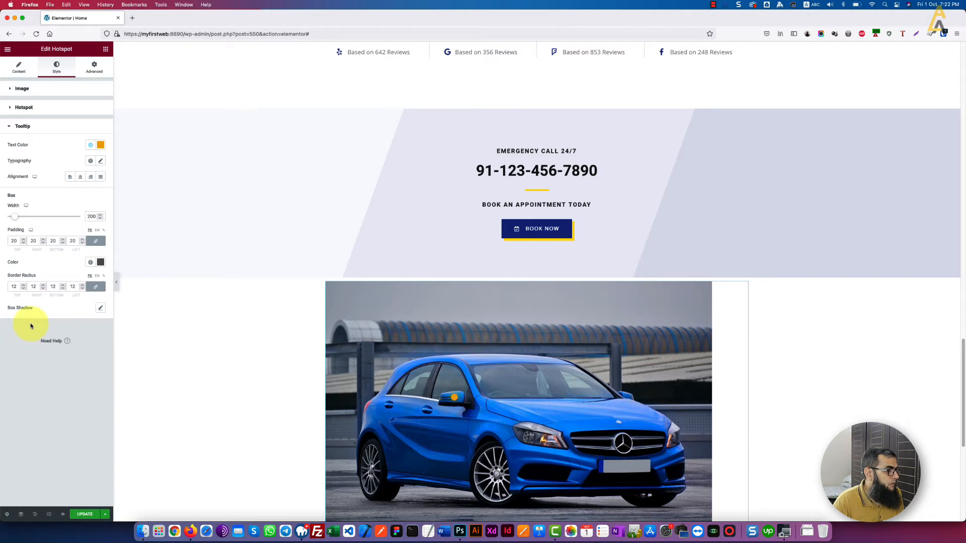
Step: Add a box shadow to the tooltip with the yellow color rgba(242, 235, 102, 0.5) and preview it on the image
click(100, 309)
click(95, 328)
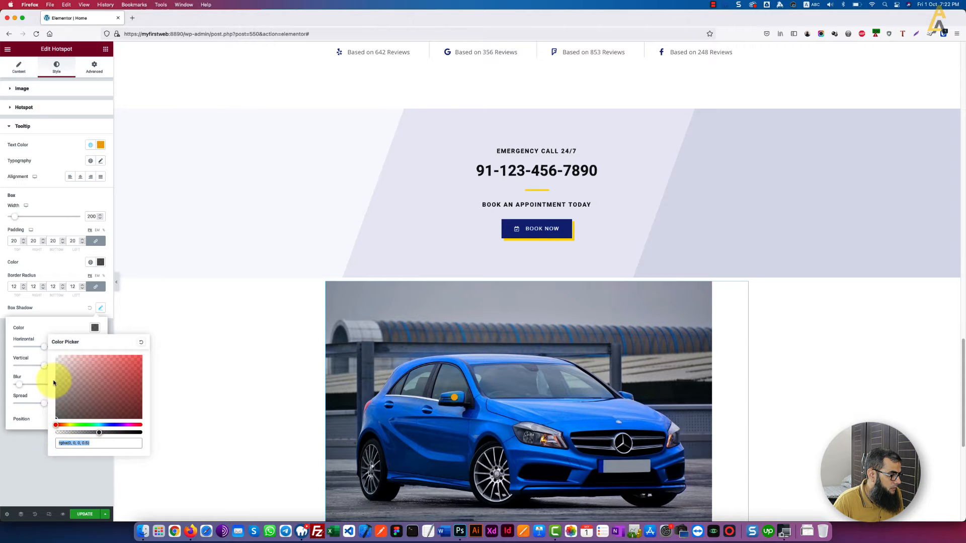
drag(58, 403, 56, 359)
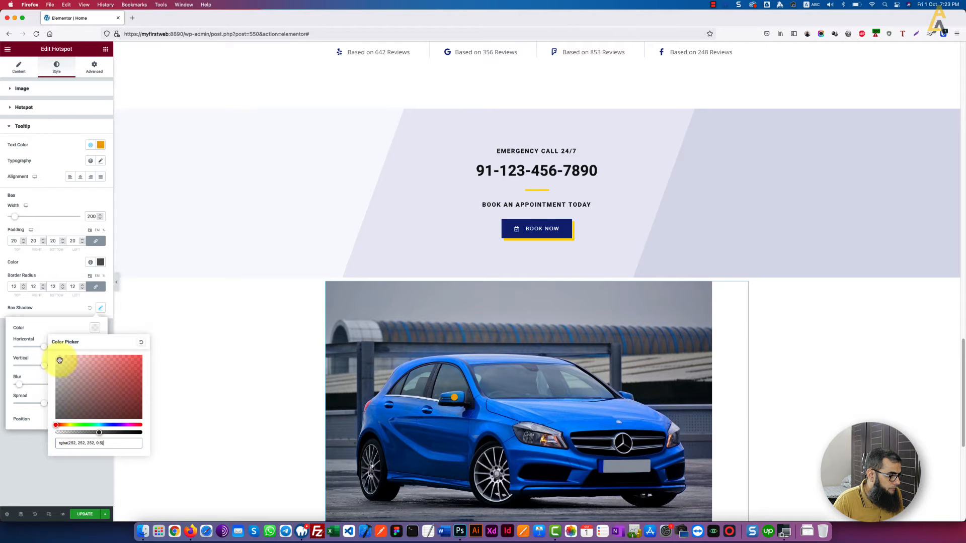
drag(57, 358, 105, 358)
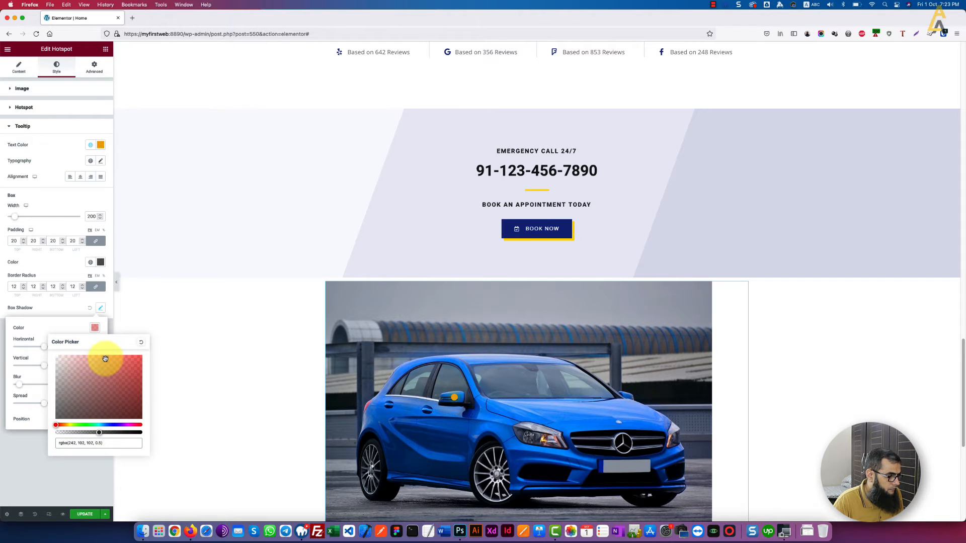
click(454, 398)
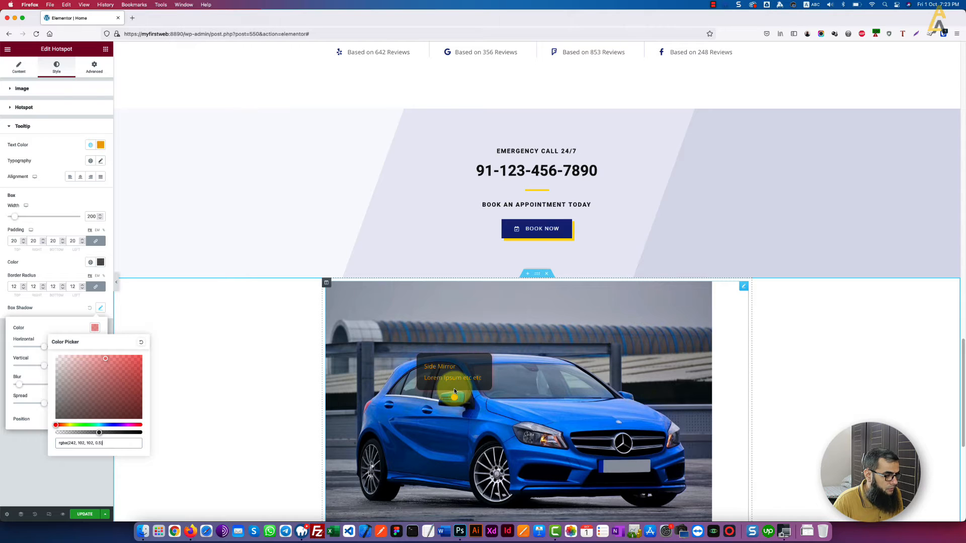
click(69, 427)
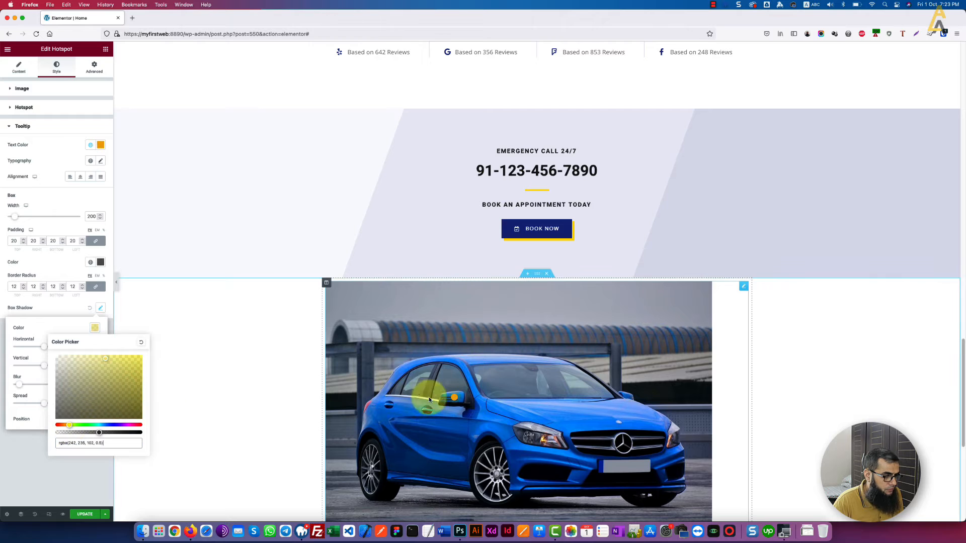
mouse_move(452, 397)
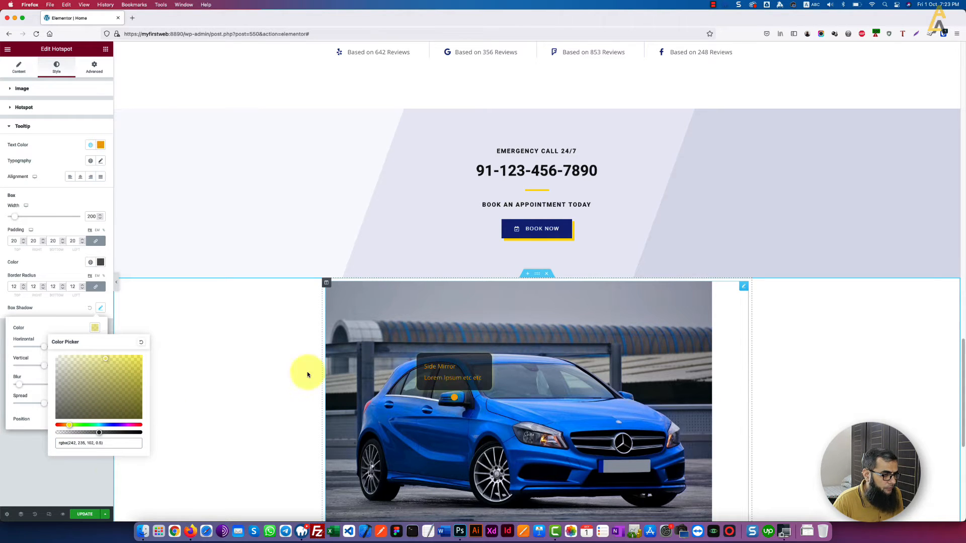
click(90, 476)
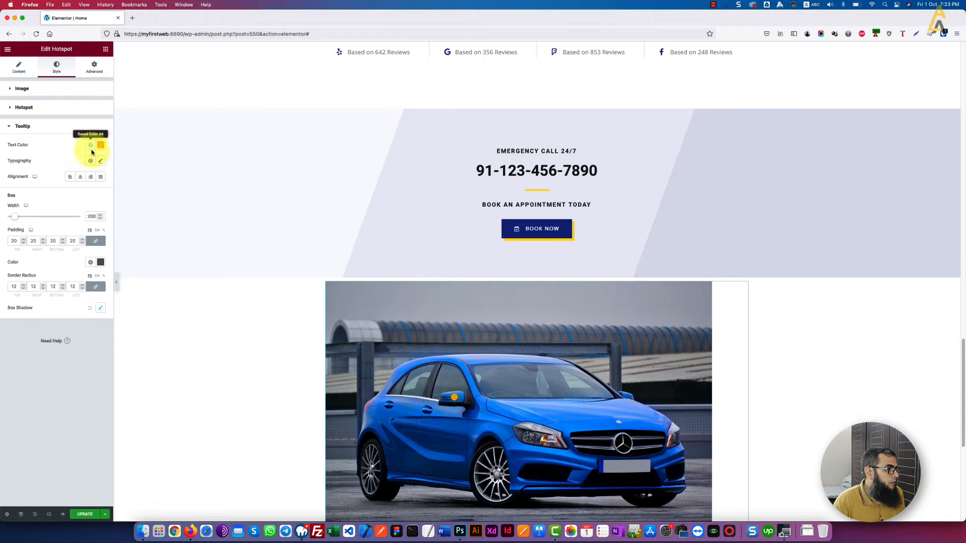
Step: Set the tooltip typography to size 16 px and weight 700, and preview the text on the hotspot
click(96, 162)
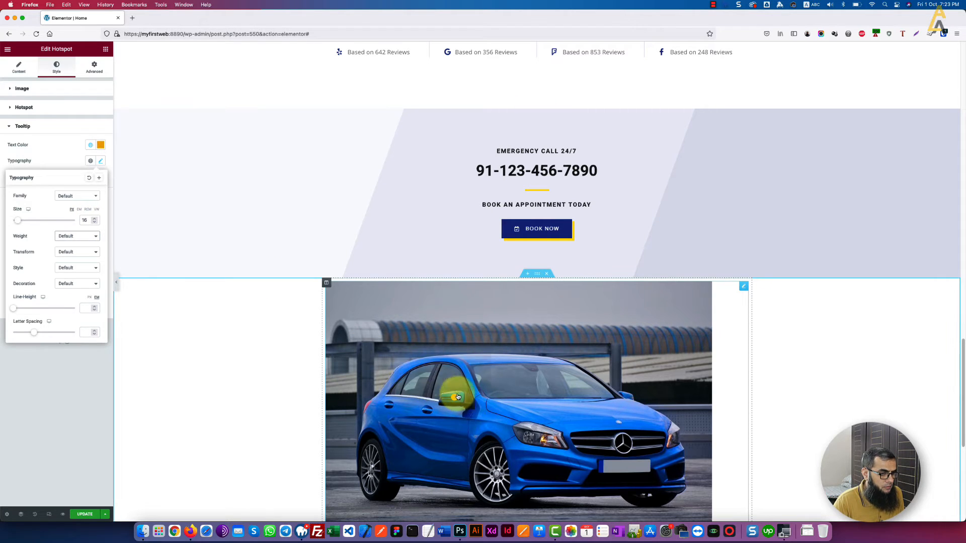
mouse_move(457, 399)
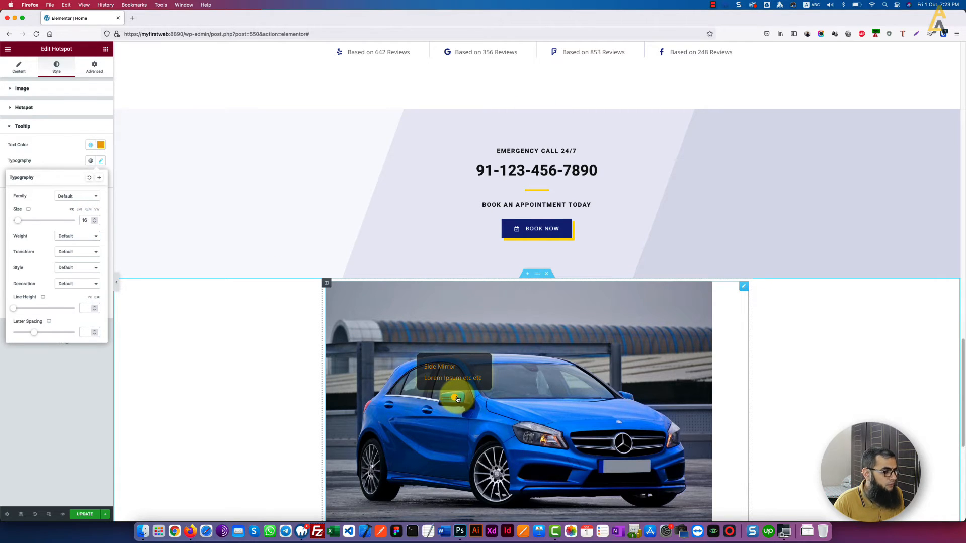
click(77, 238)
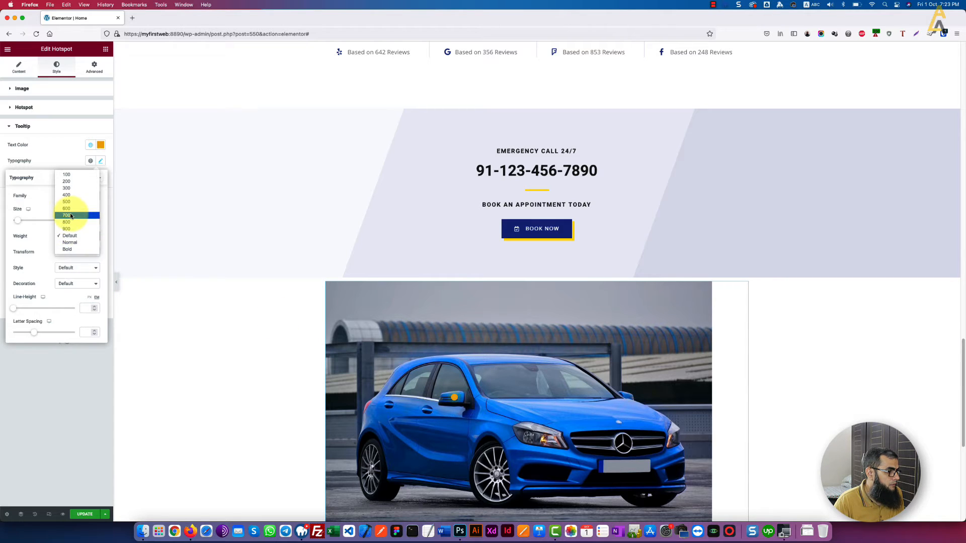
click(71, 216)
mouse_move(457, 400)
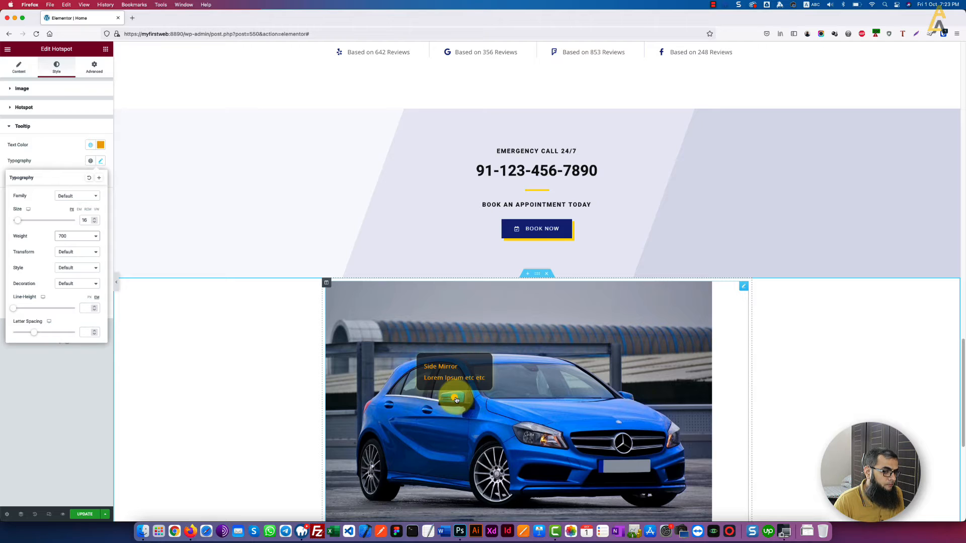
click(70, 376)
mouse_move(457, 400)
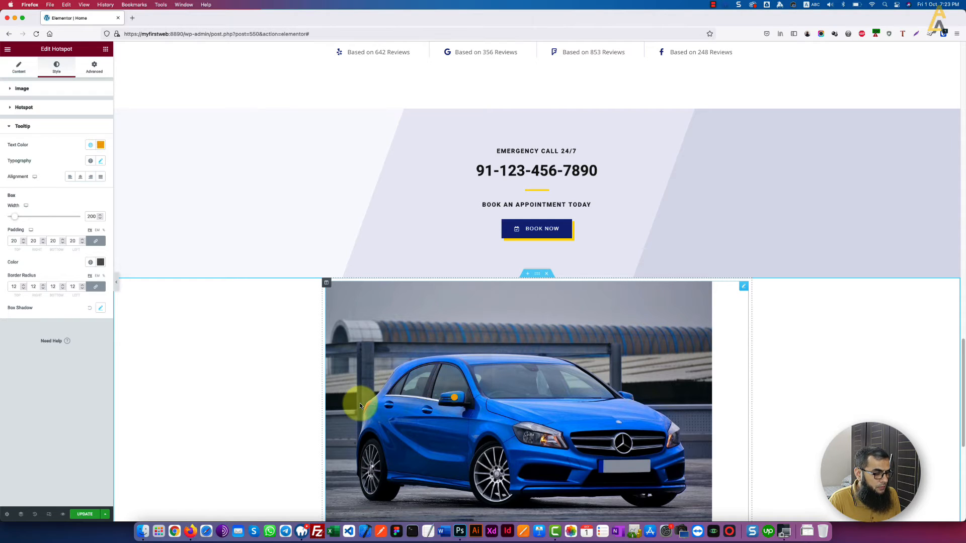
Step: Duplicate the first hotspot item and place the copy on the windshield with a horizontal offset of 56 and a vertical offset of 36
click(22, 71)
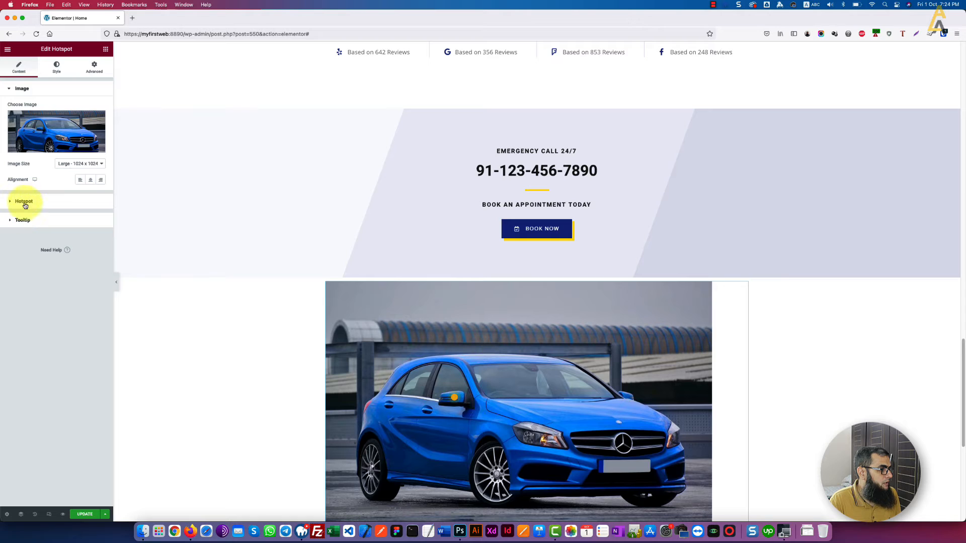
click(24, 203)
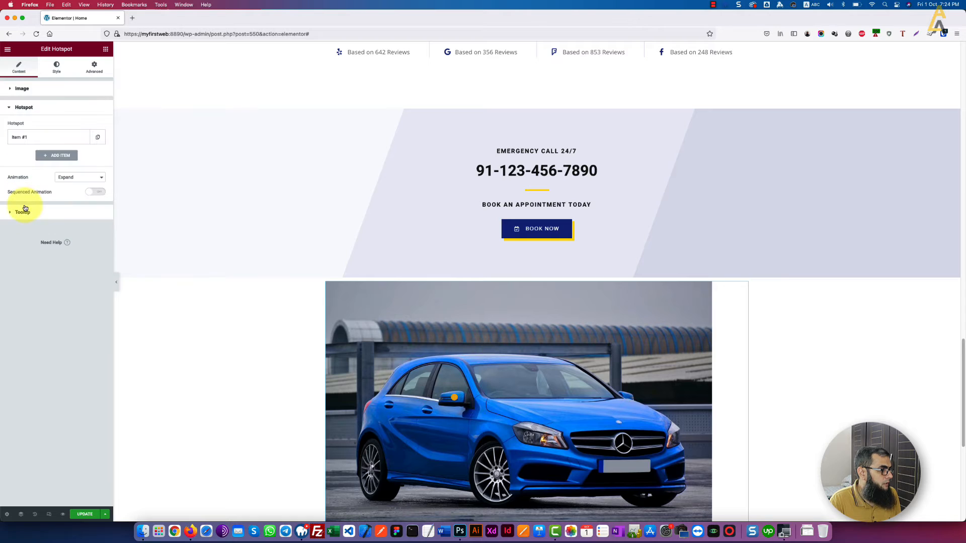
click(96, 138)
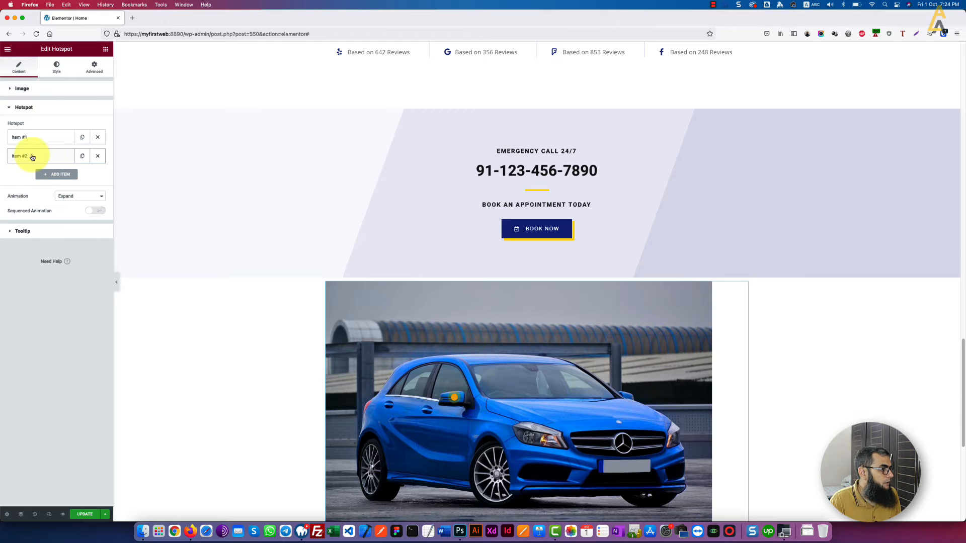
click(33, 157)
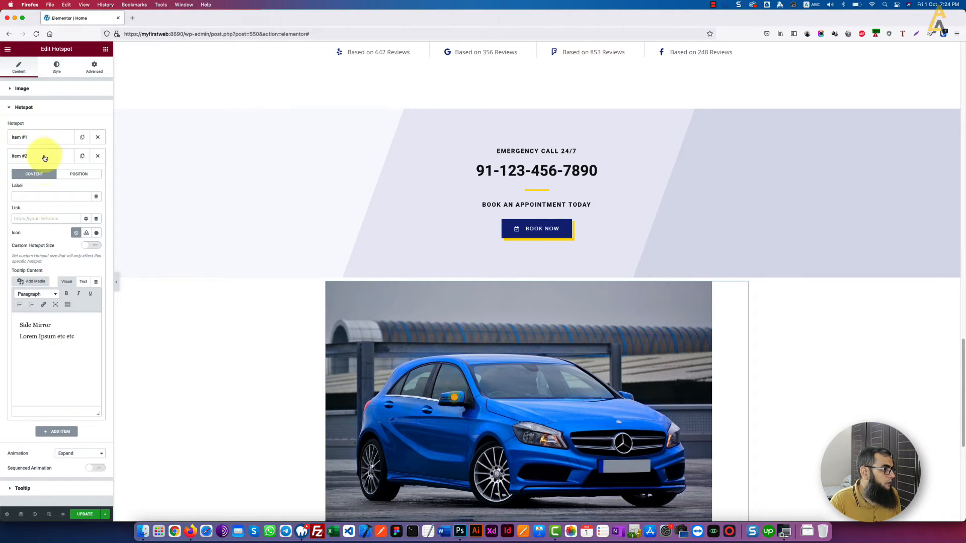
click(75, 175)
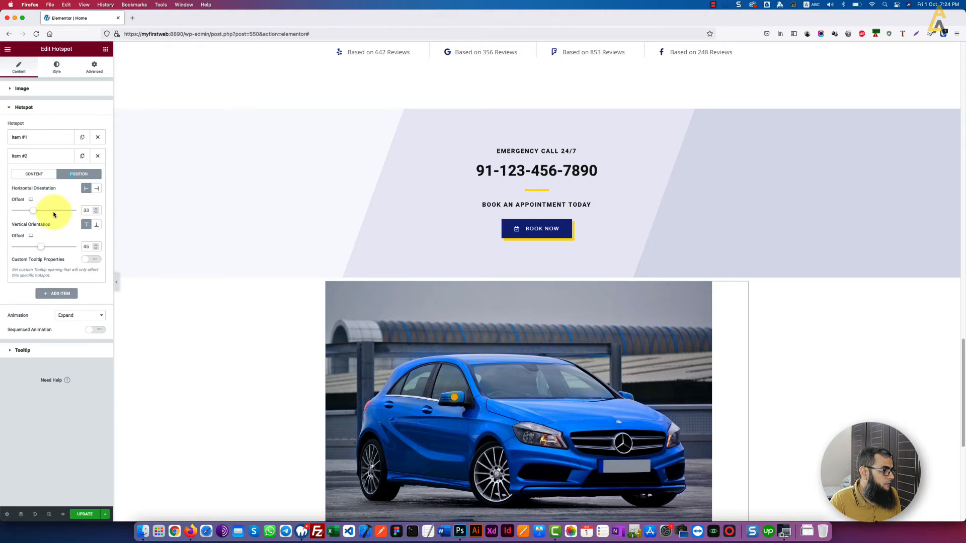
drag(32, 210, 37, 247)
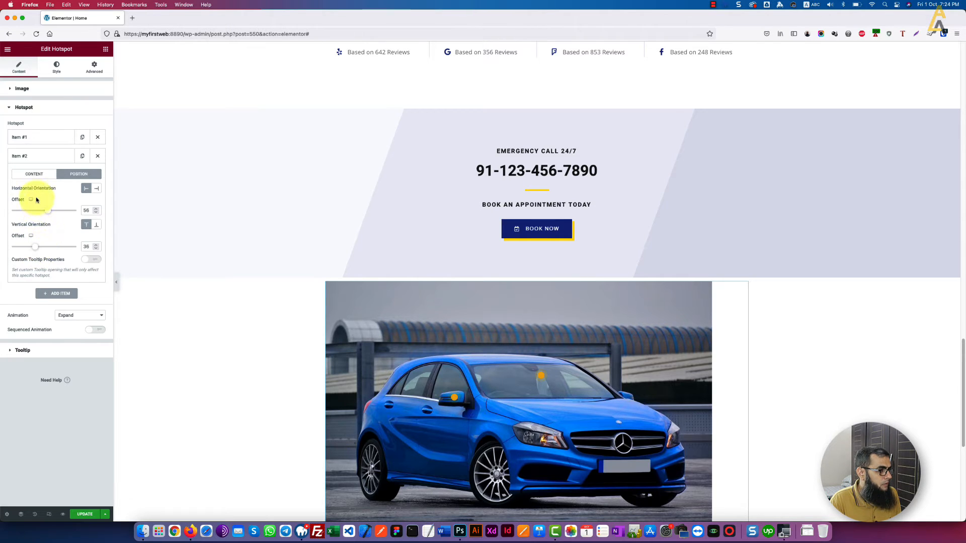
Step: Replace the second hotspot's tooltip content with "Wind Screen"
click(34, 155)
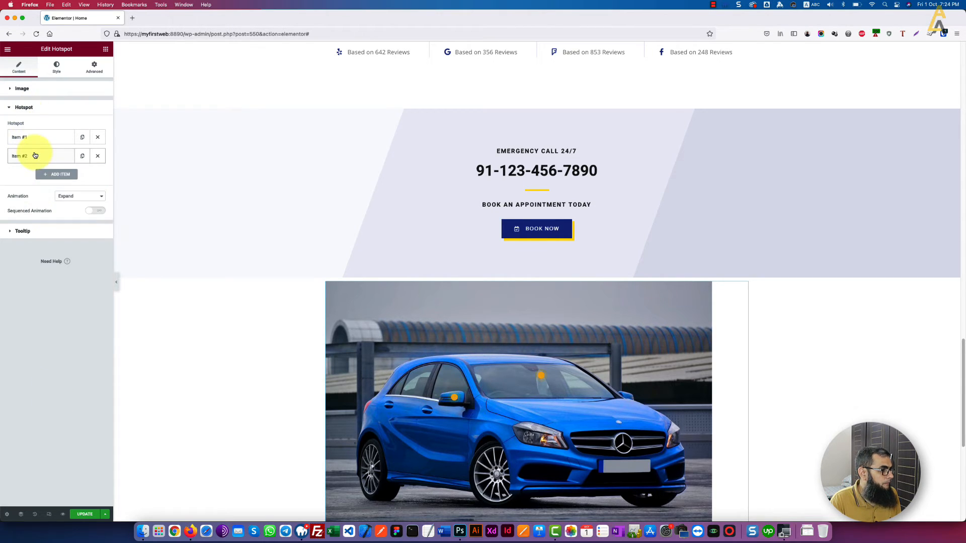
click(35, 155)
click(30, 178)
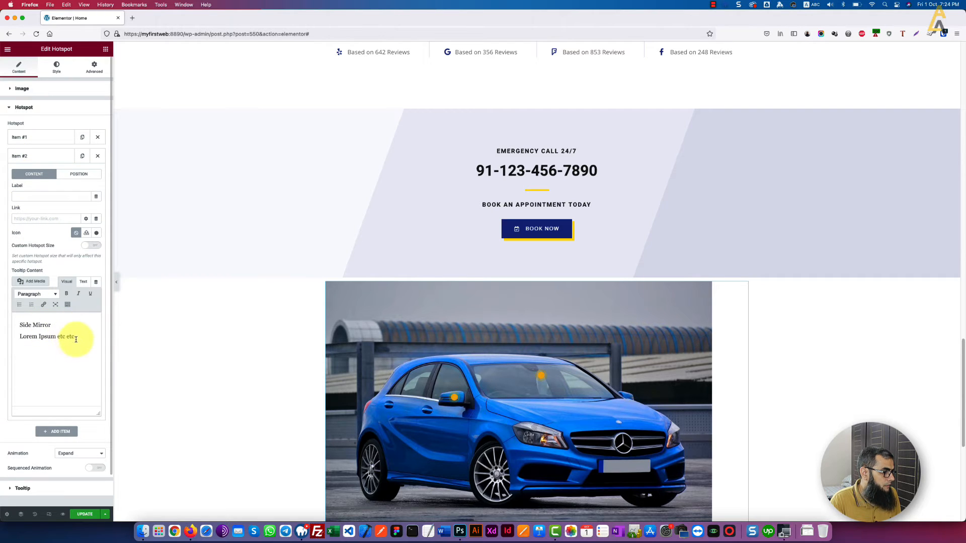
drag(79, 338, 6, 322)
text(Wind Screen)
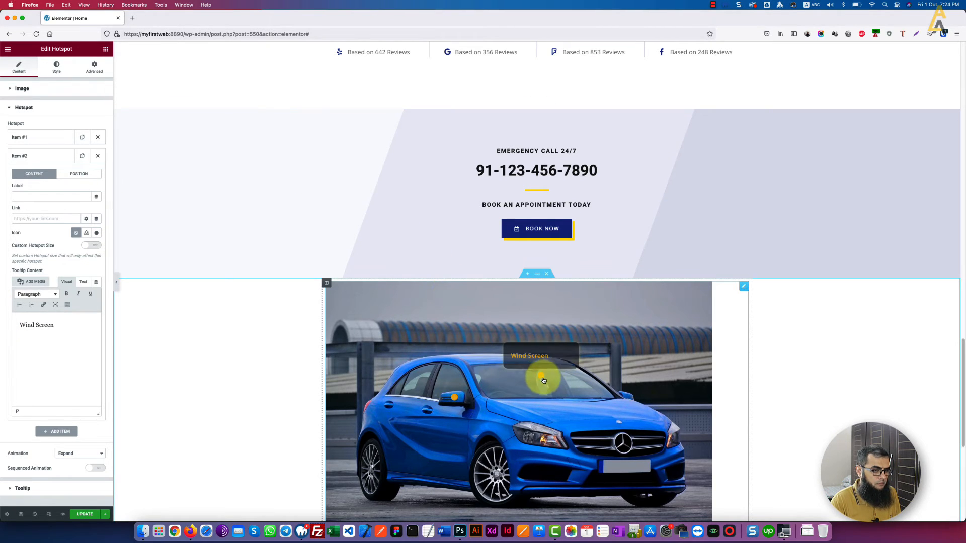
Step: Duplicate the second hotspot item and place the copy on the headlight with a horizontal offset of 53 and a vertical offset of 61
click(42, 156)
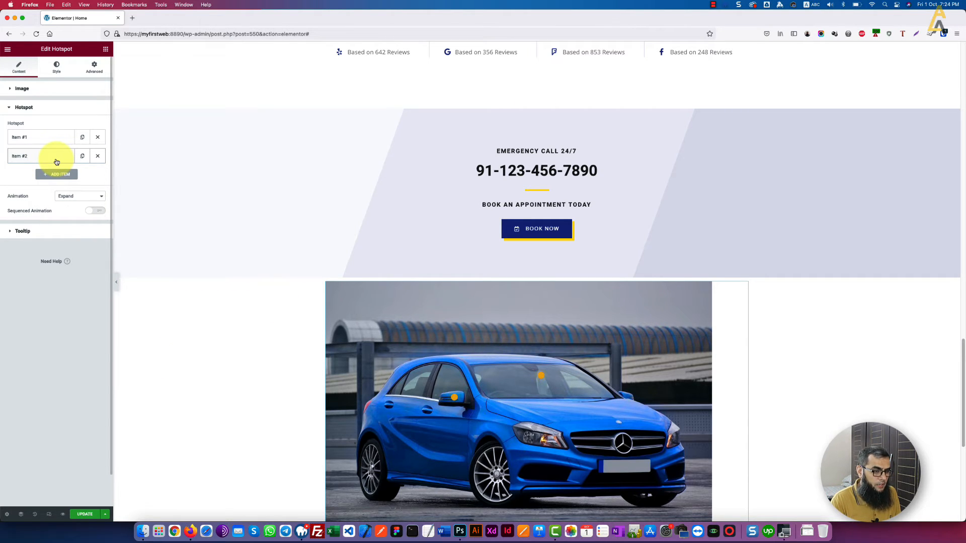
click(82, 156)
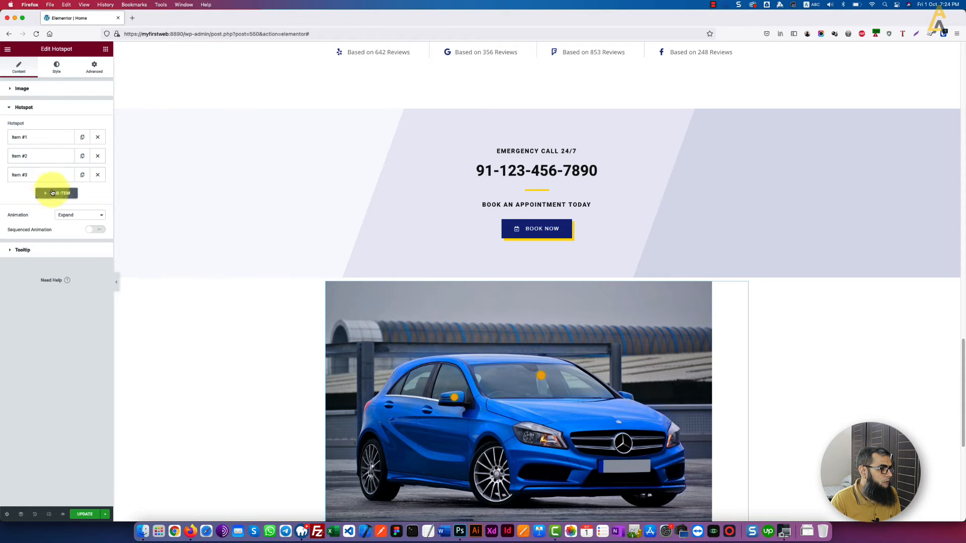
click(55, 177)
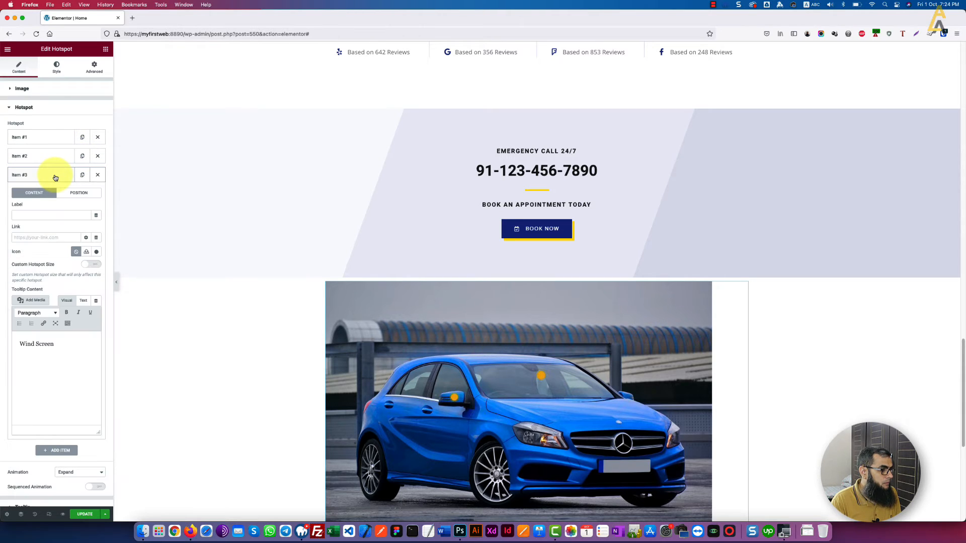
click(73, 194)
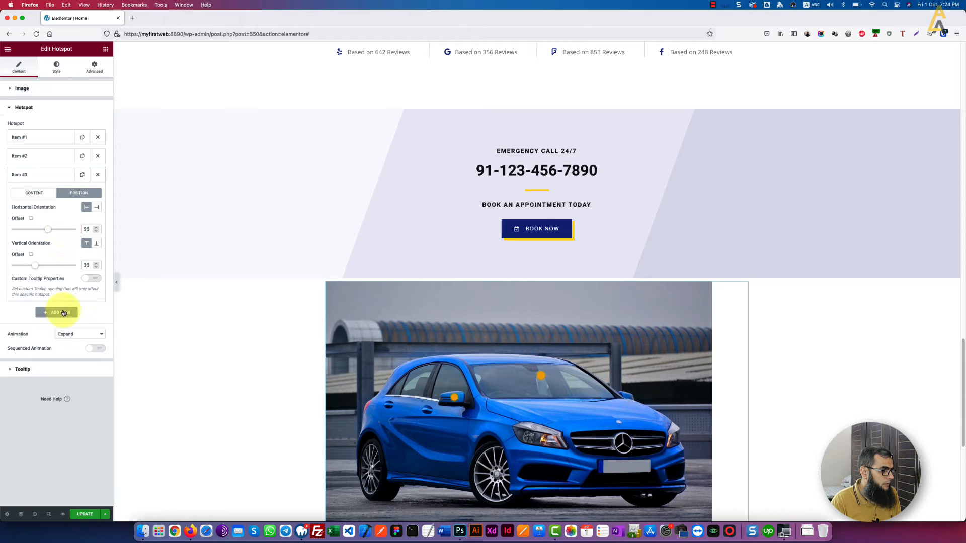
mouse_move(40, 268)
mouse_down()
mouse_move(64, 272)
mouse_move(55, 269)
mouse_up()
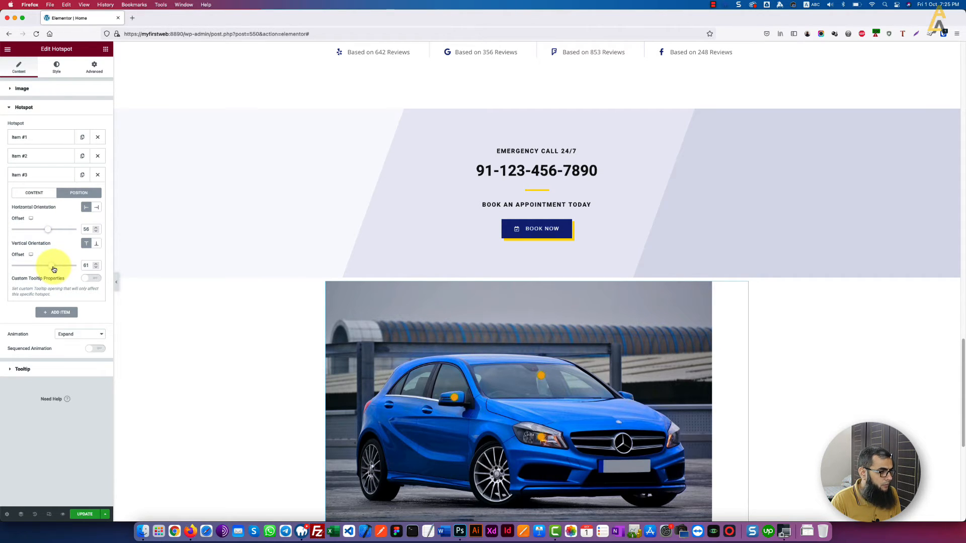
drag(48, 229, 46, 231)
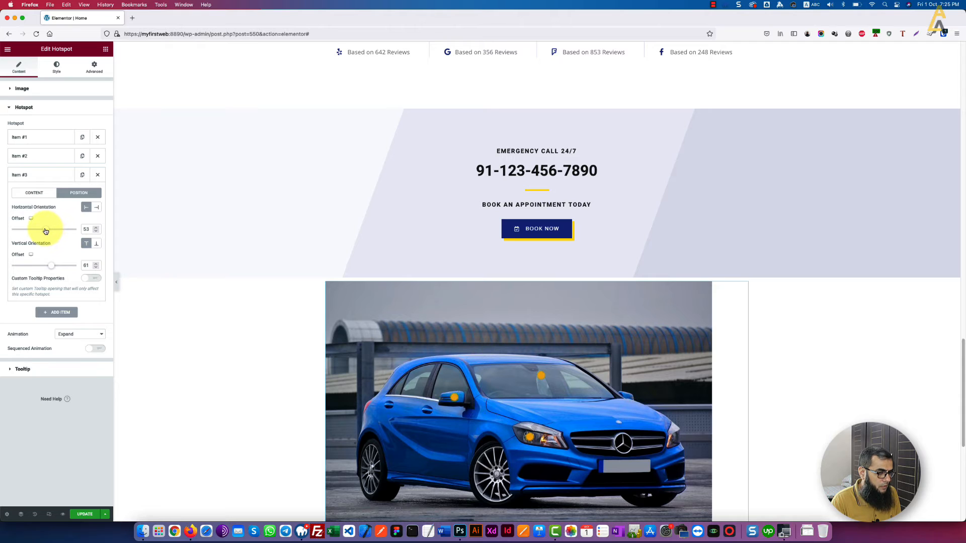
Step: Replace the third hotspot's tooltip content with "Headlight" and check the marker on the image
click(34, 193)
triple_click(59, 344)
text(H)
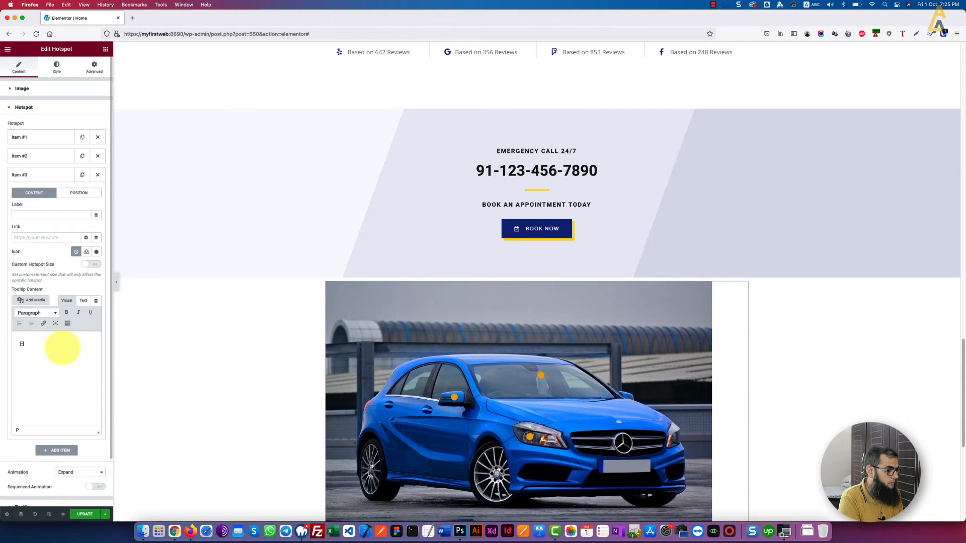
text(eadlight)
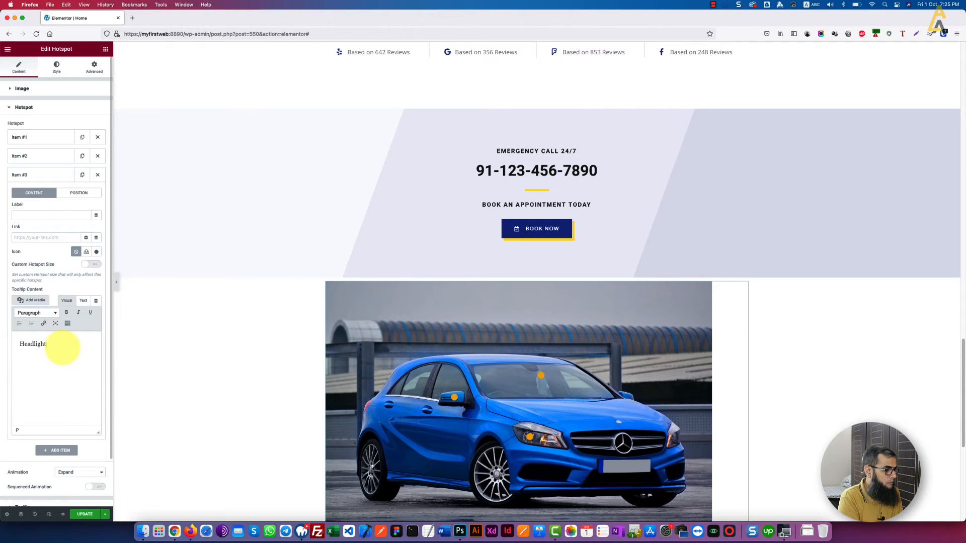
click(530, 439)
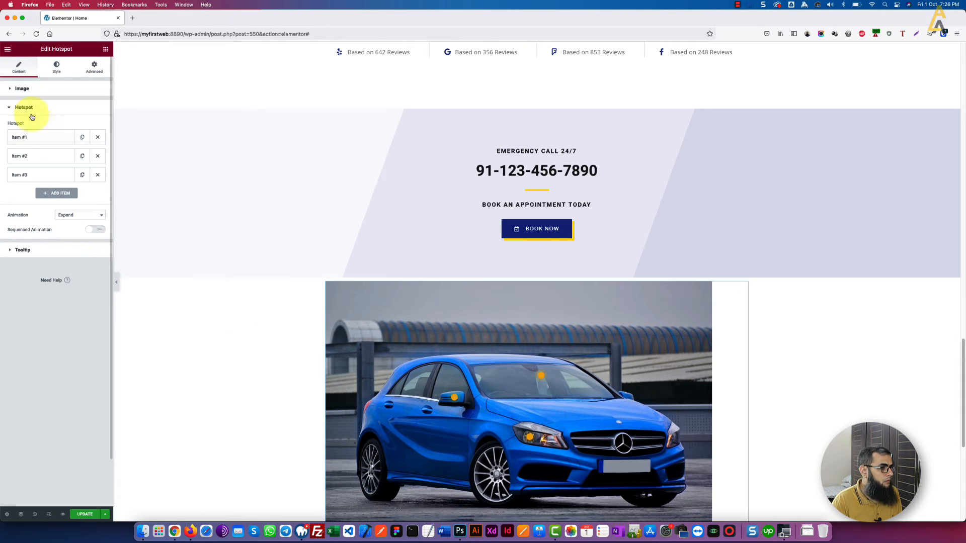
click(28, 178)
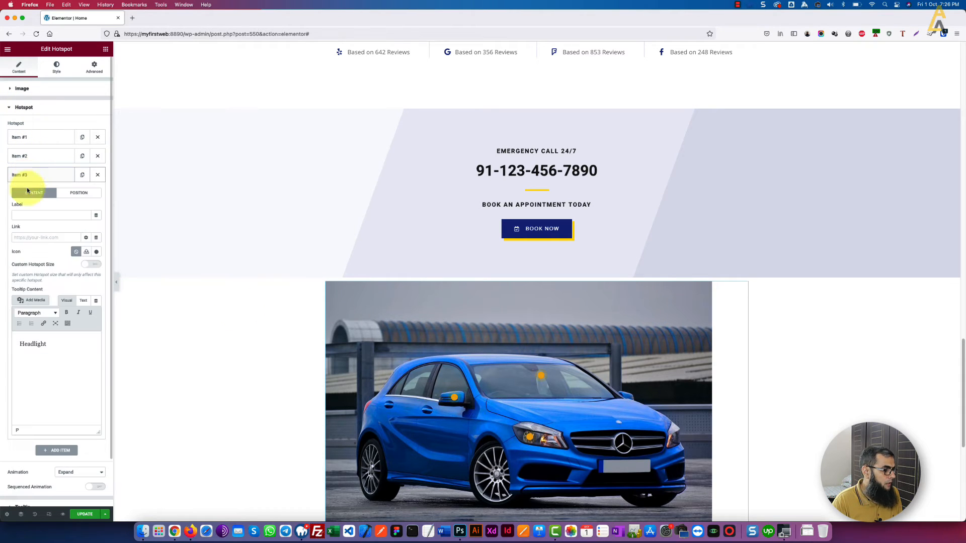
click(58, 344)
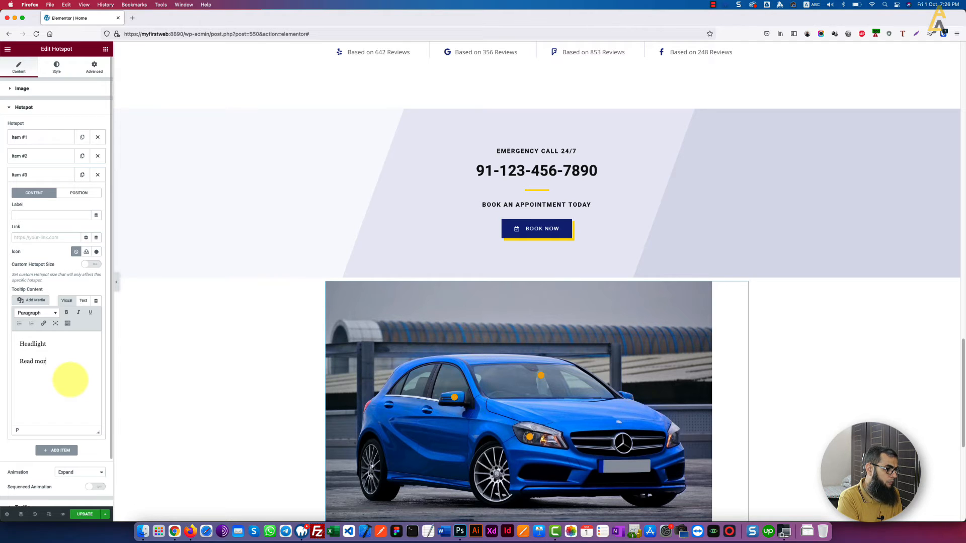
drag(51, 362, 28, 361)
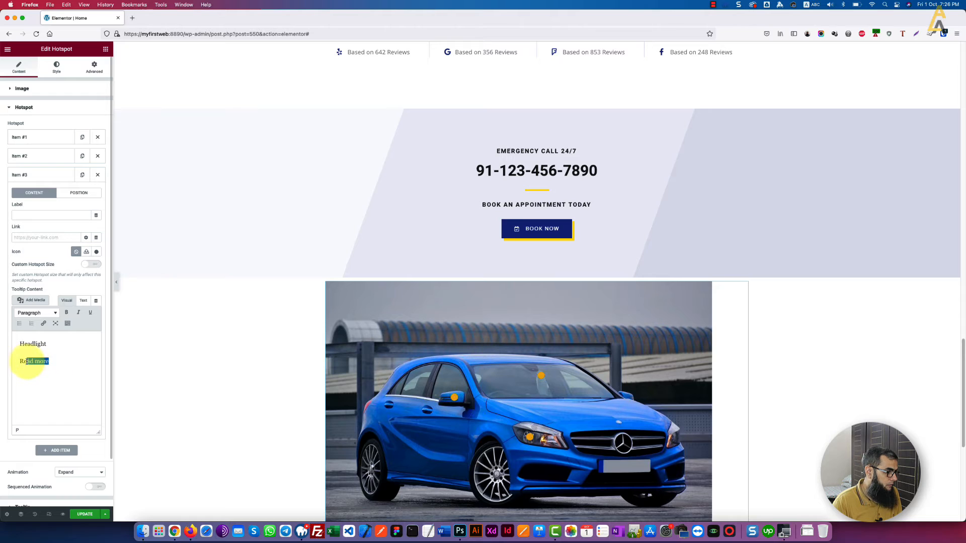
click(43, 323)
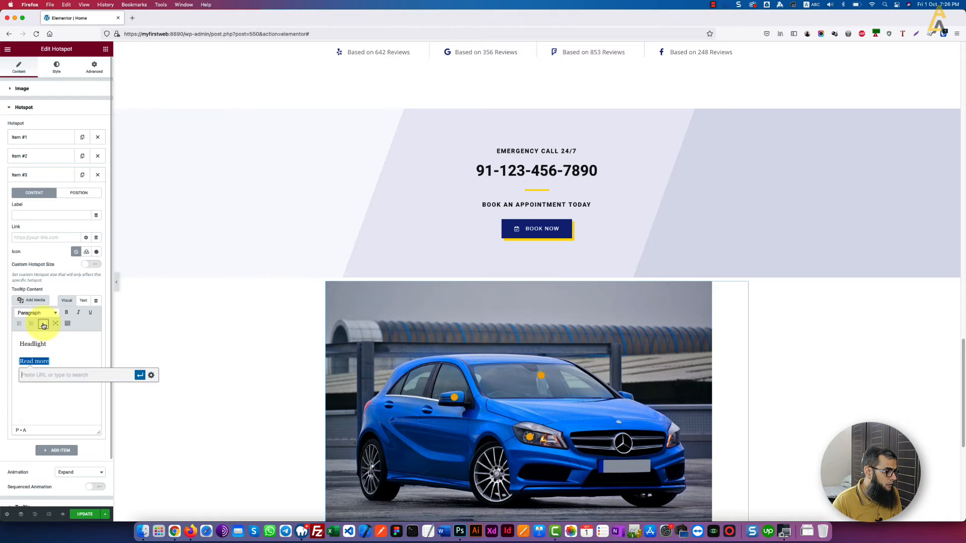
text(http://www.google.com/)
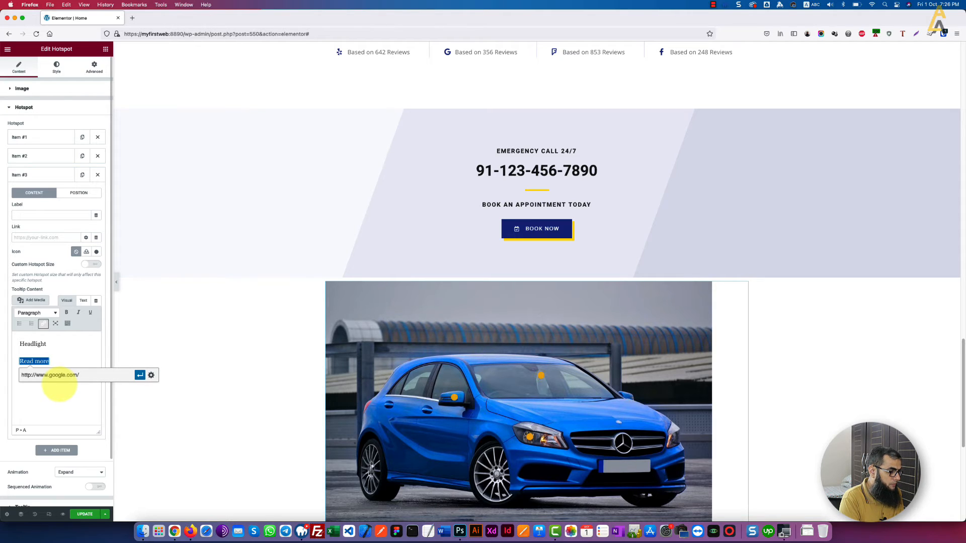
click(140, 375)
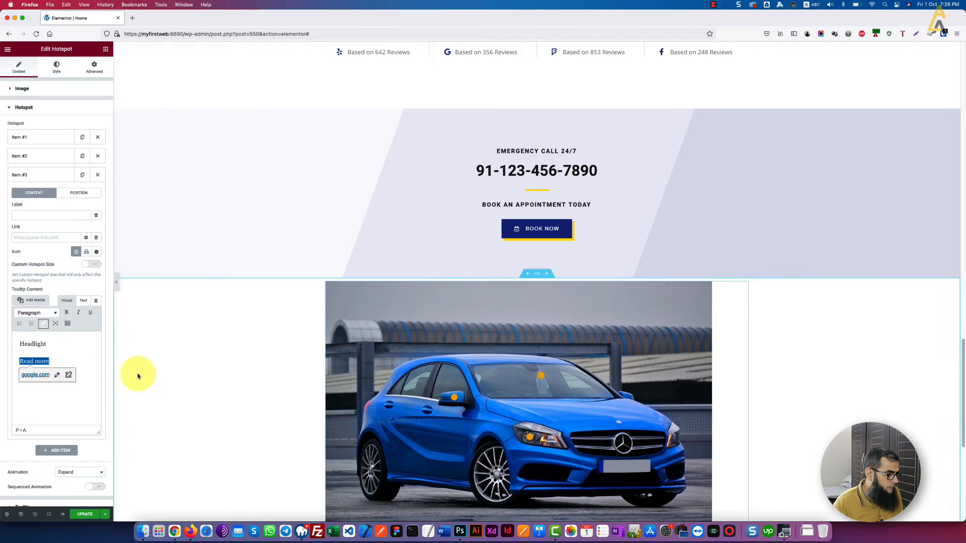
click(35, 394)
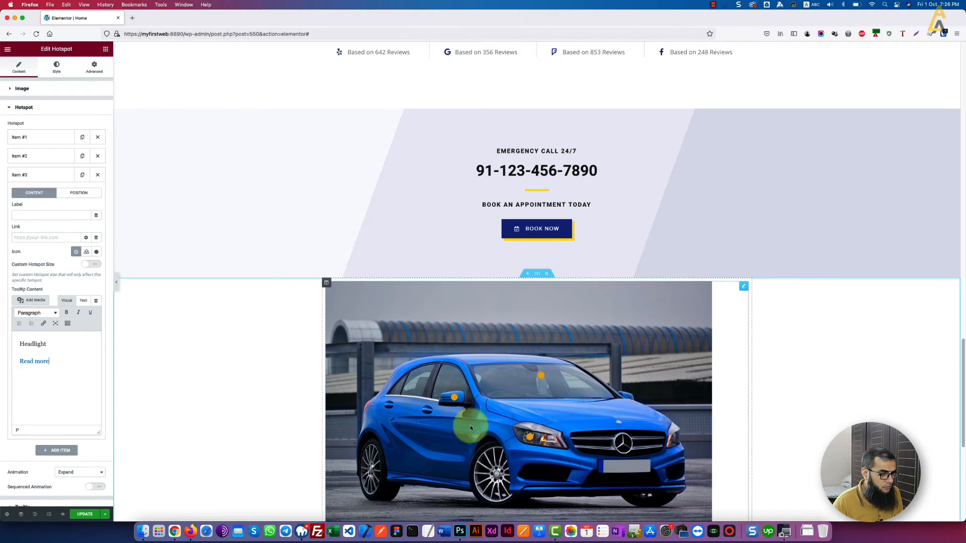
mouse_move(533, 439)
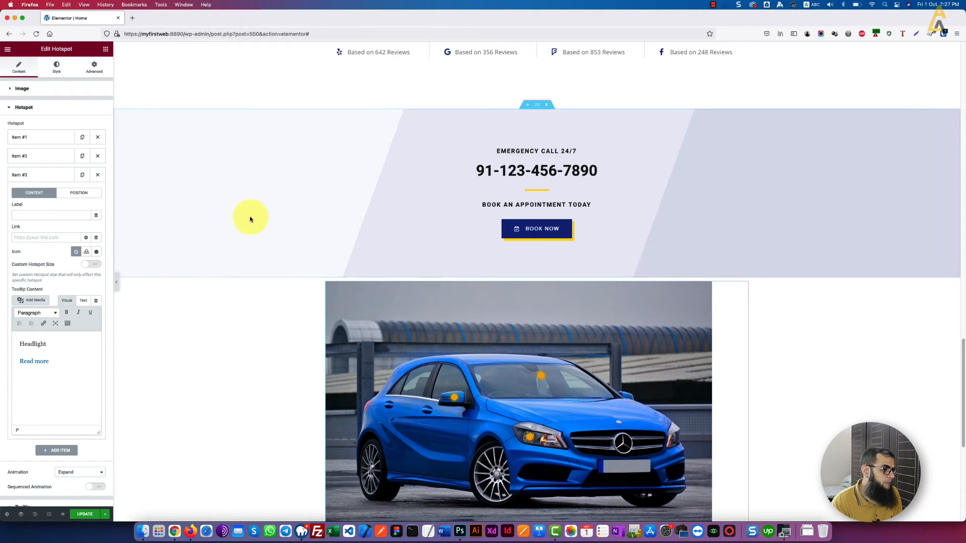
Step: Add a class attribute to the Read more link in the Headlight tooltip's HTML and preview the tooltip on the hotspot
click(59, 361)
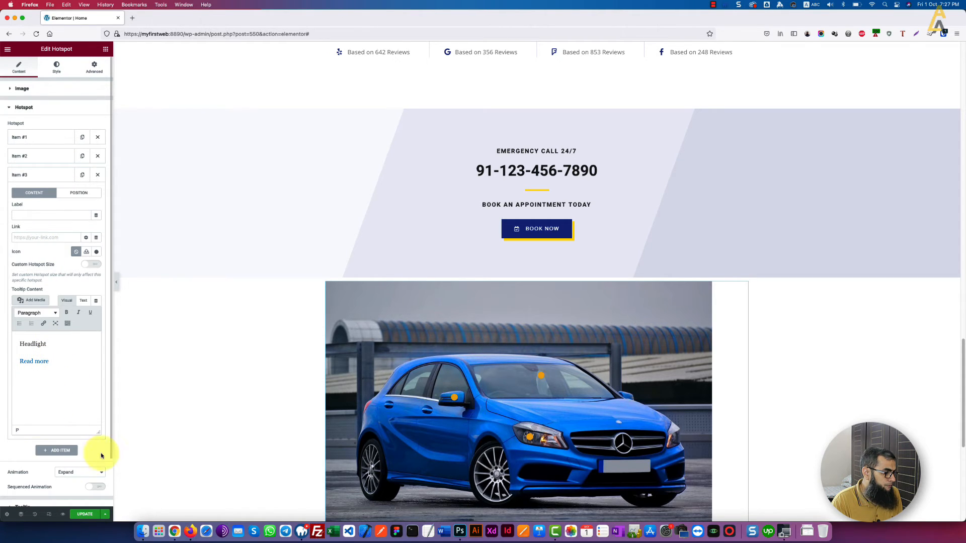
click(83, 301)
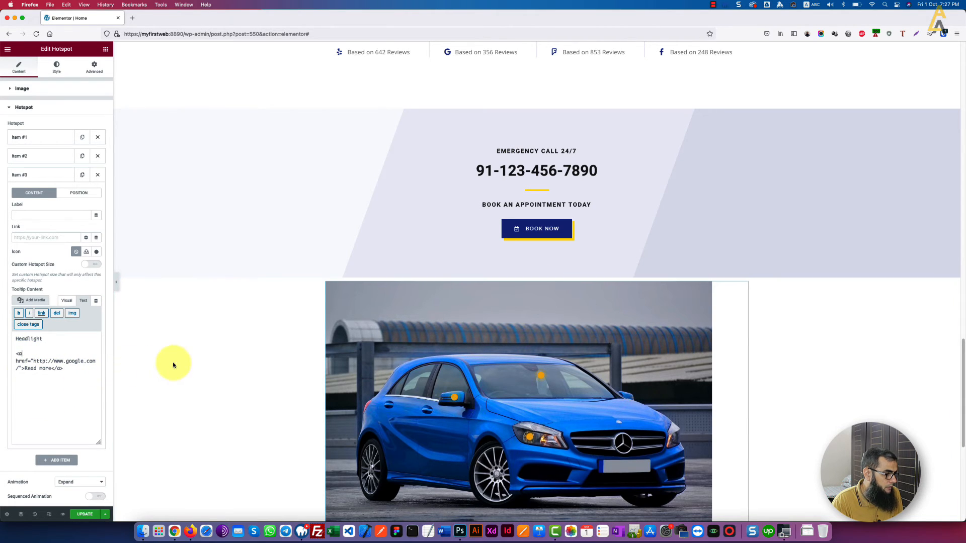
click(38, 354)
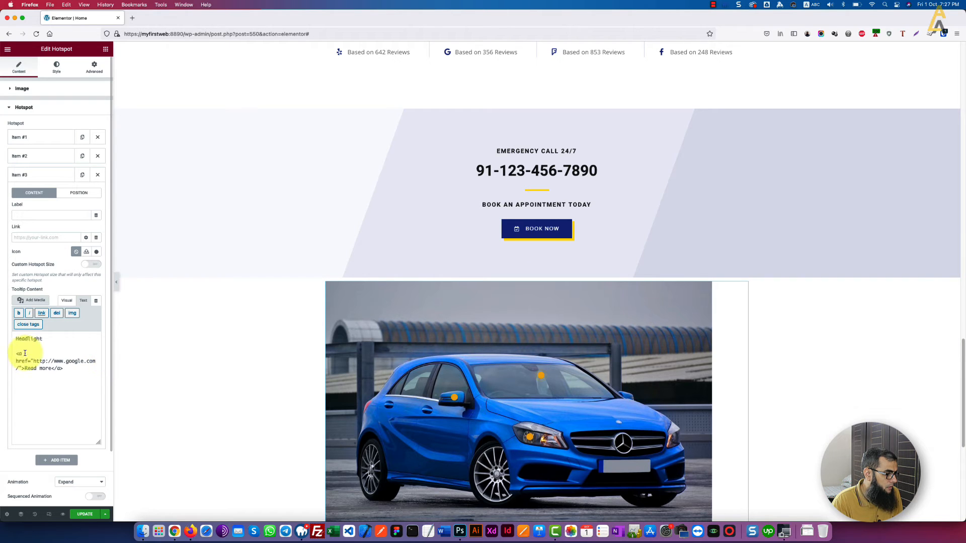
text(b)
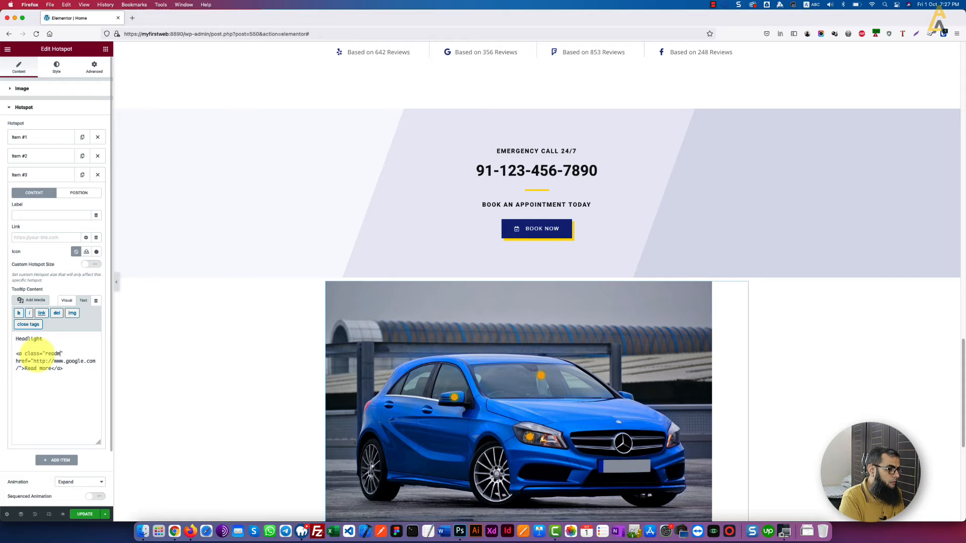
click(66, 300)
mouse_move(540, 417)
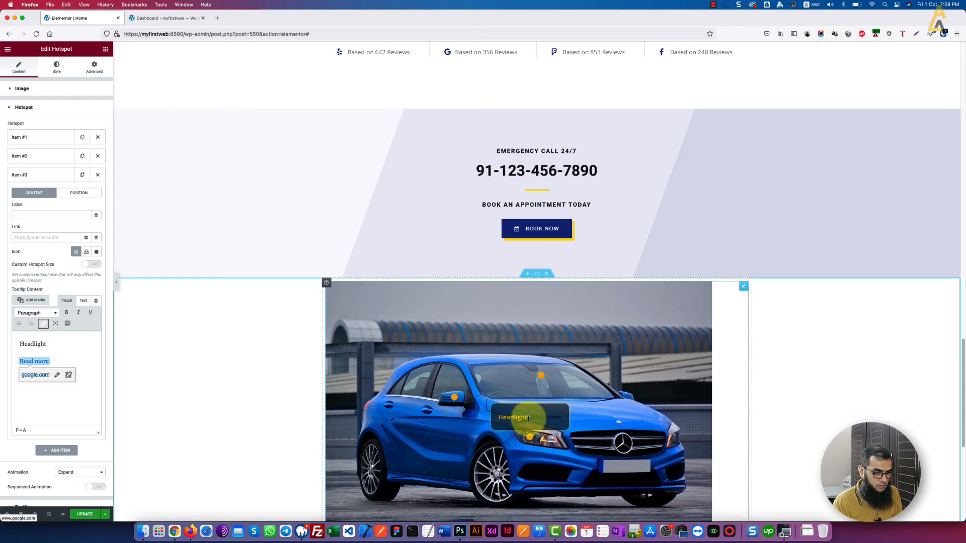
click(20, 362)
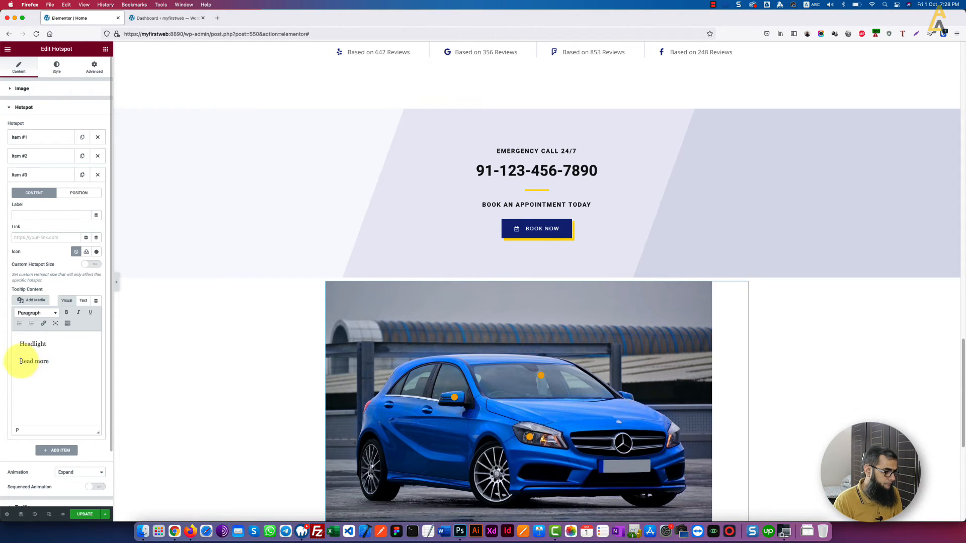
triple_click(20, 362)
click(42, 417)
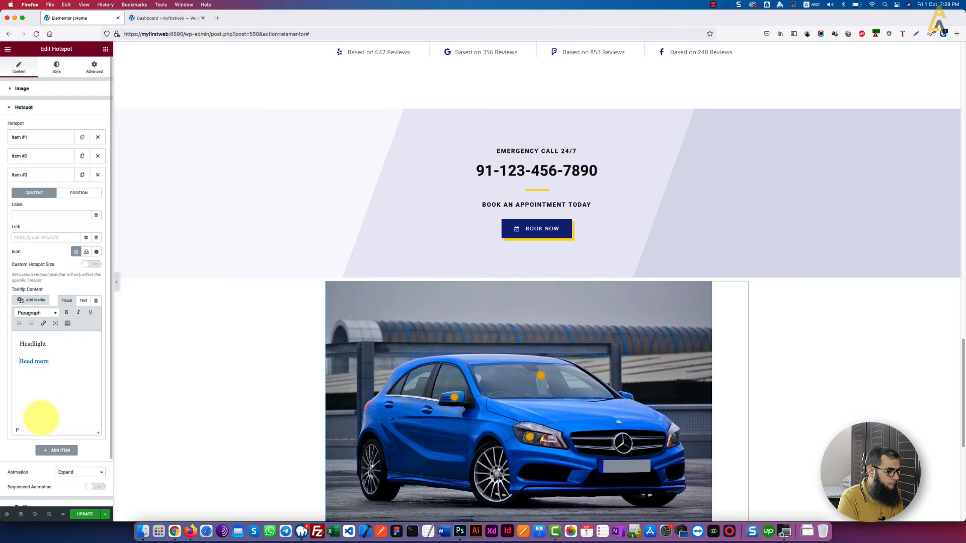
key(shift+End)
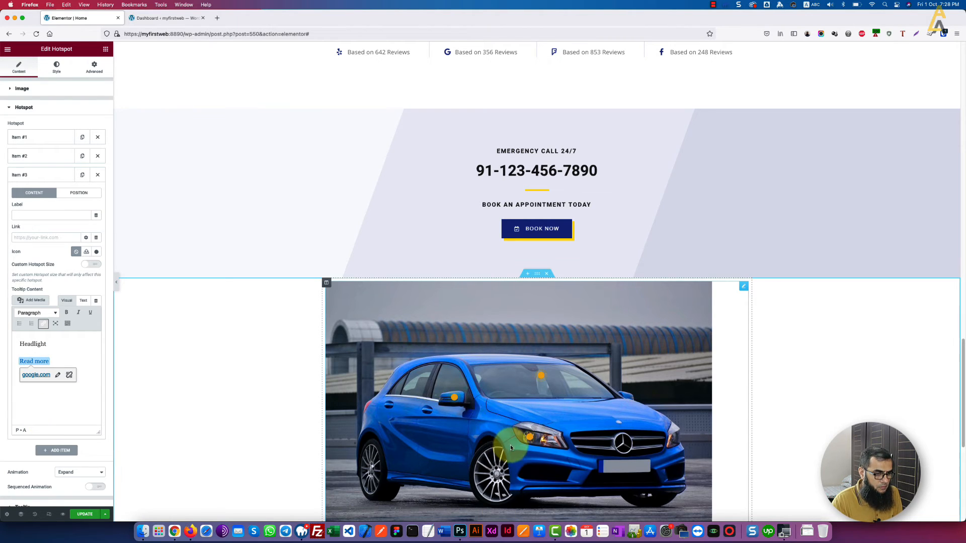
Step: Create a new Elementor custom code snippet titled "CSS" with its location kept at <head>
click(162, 24)
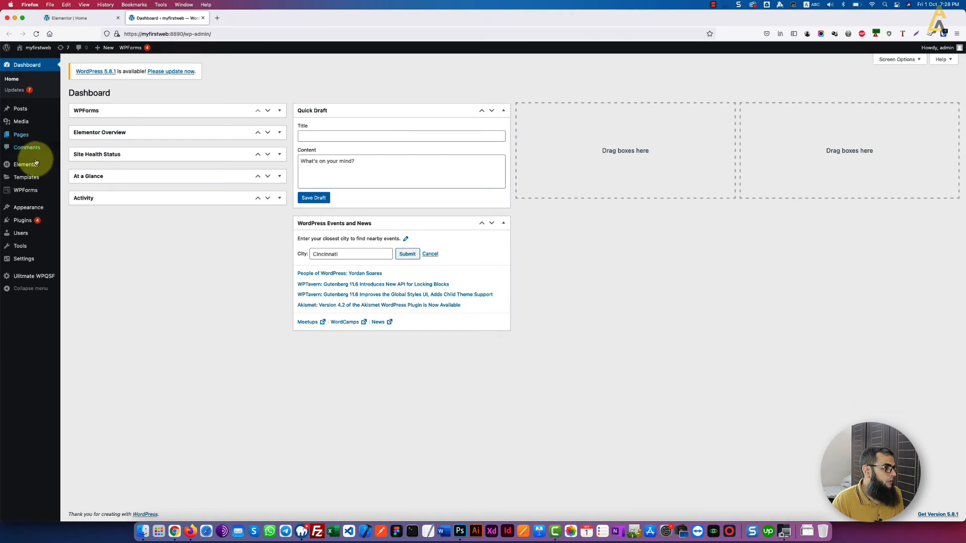
mouse_move(33, 168)
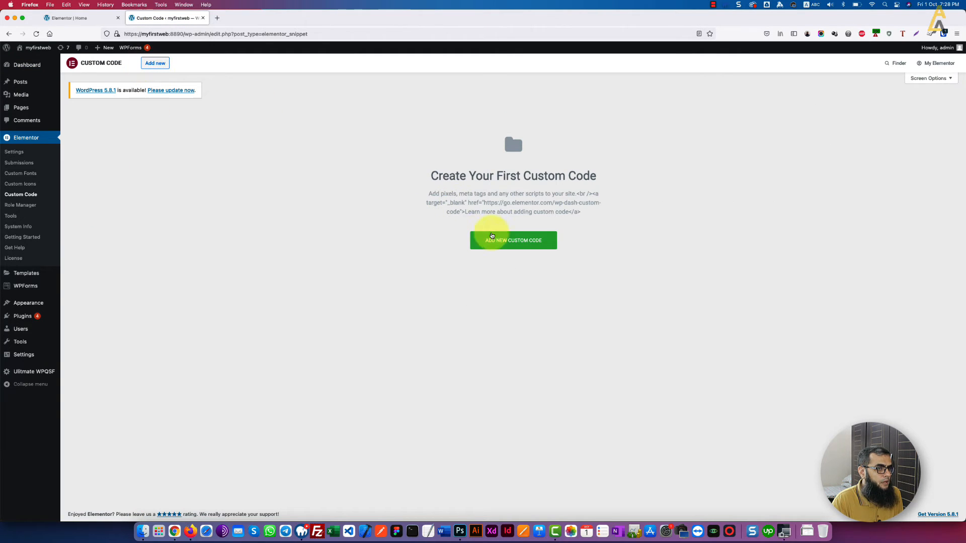
click(496, 238)
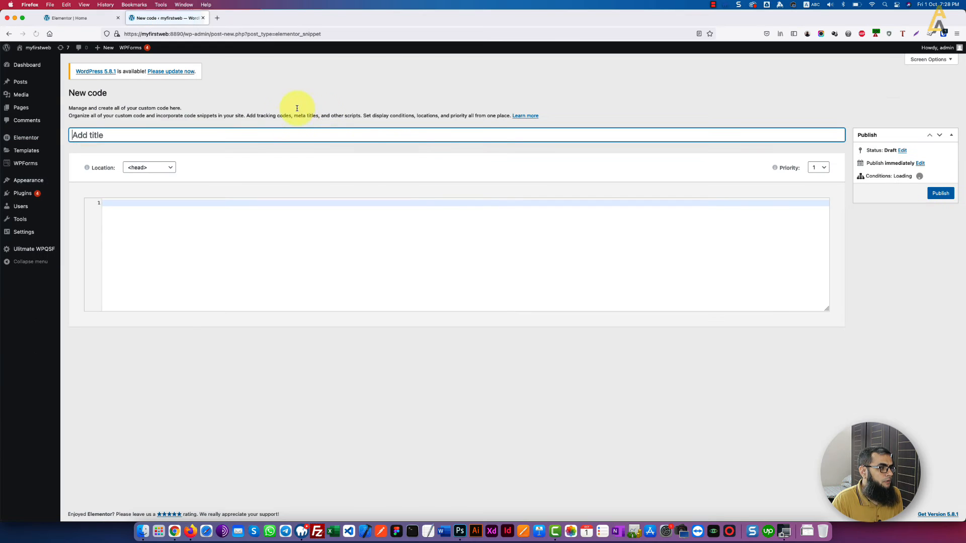
click(159, 168)
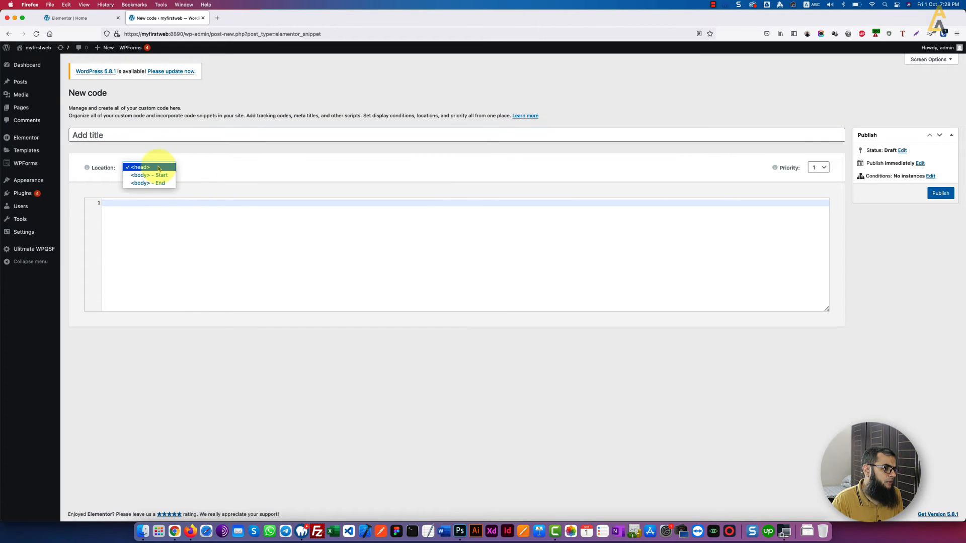
click(250, 168)
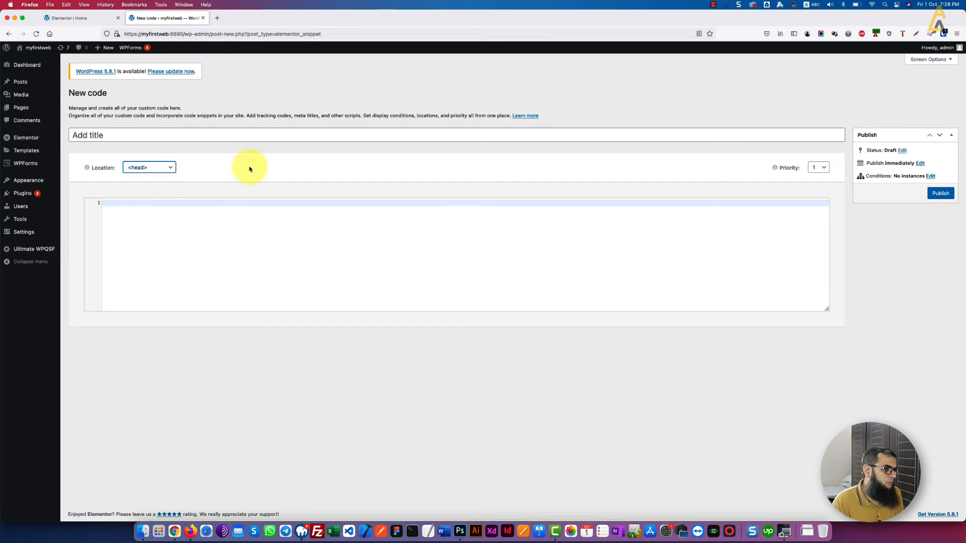
click(114, 138)
text(CSS)
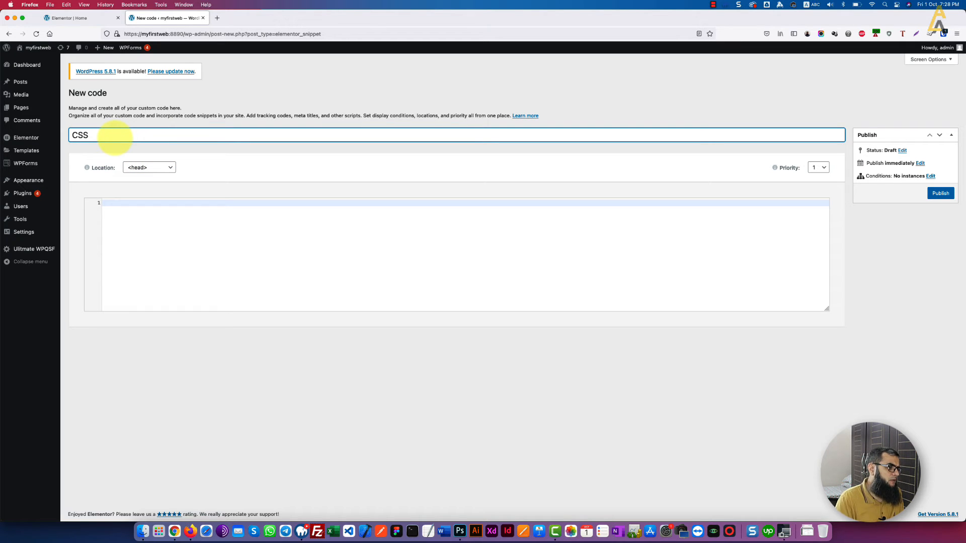
Step: Insert an empty <style></style> block into the CSS snippet's code
click(151, 218)
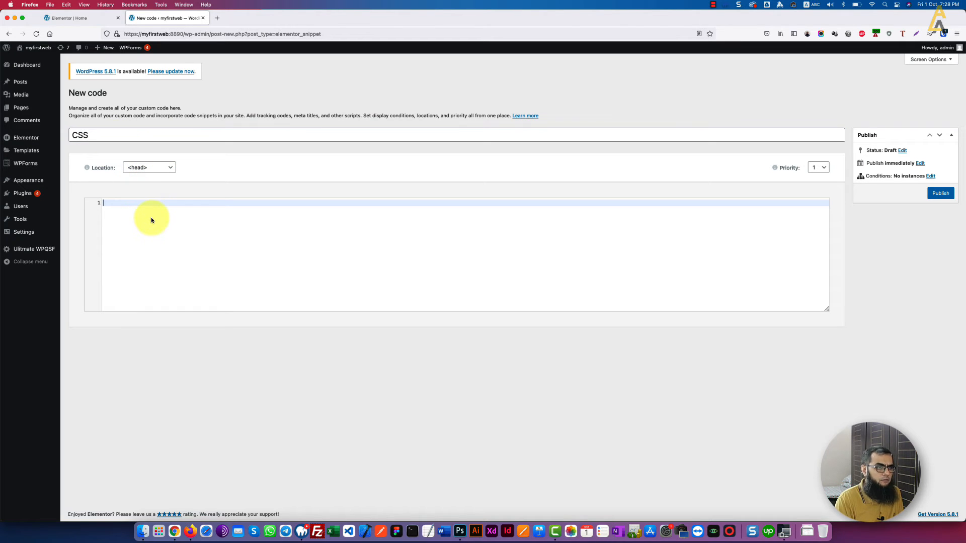
text(<style>)
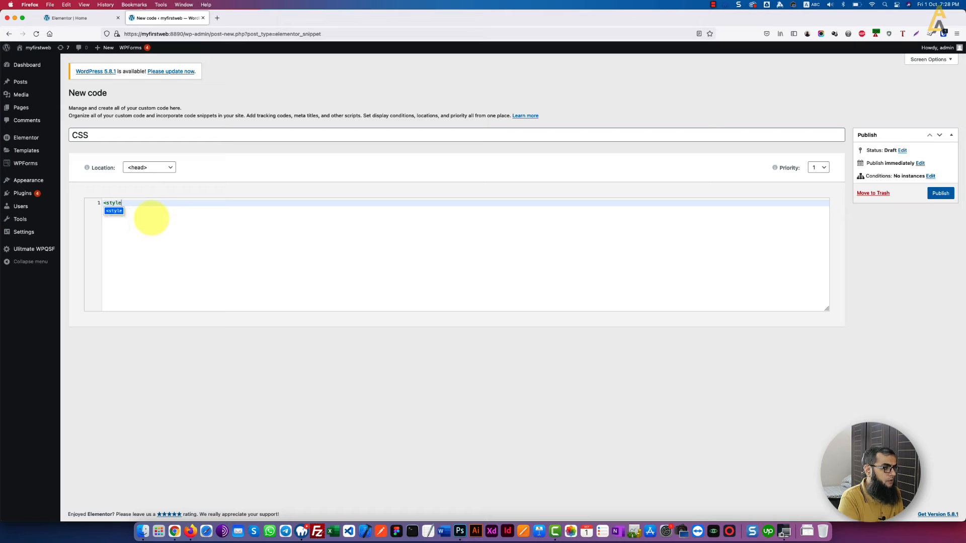
key(Return)
key(Return)
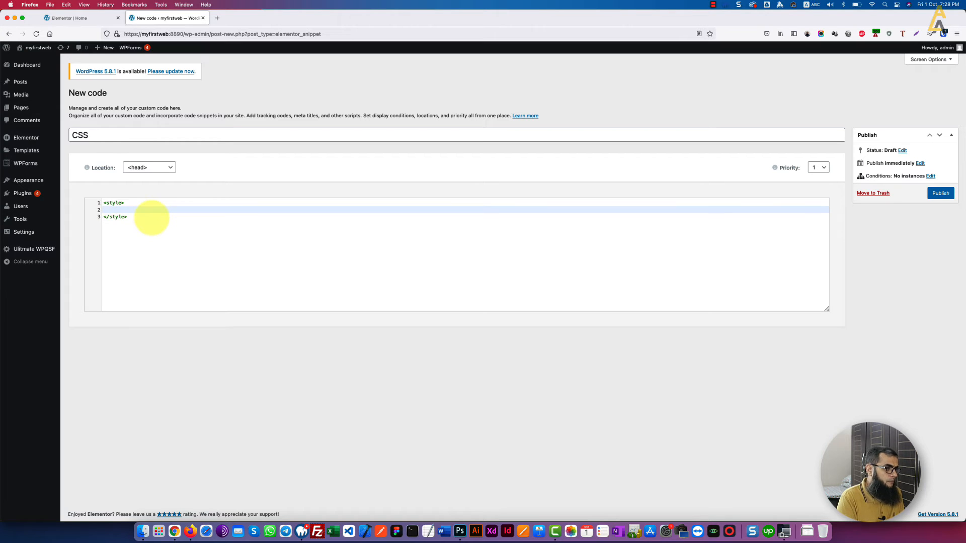
Step: Look up the Read more link's class name in the Headlight tooltip's HTML and return to the CSS snippet
click(88, 22)
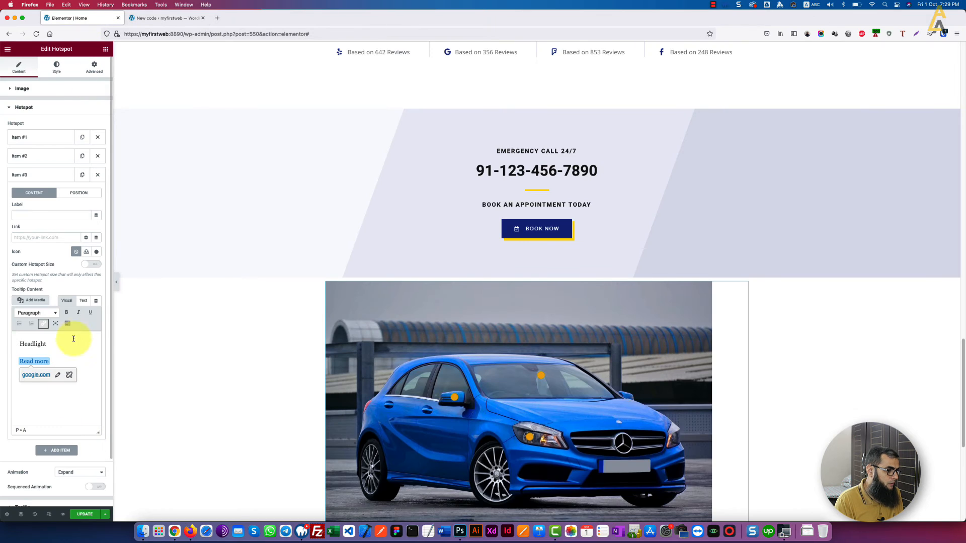
click(83, 302)
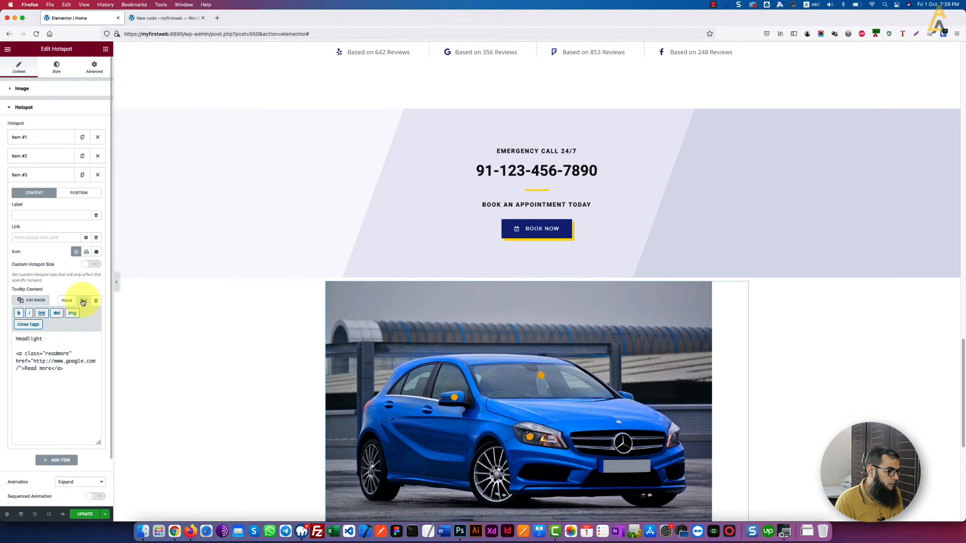
double_click(56, 354)
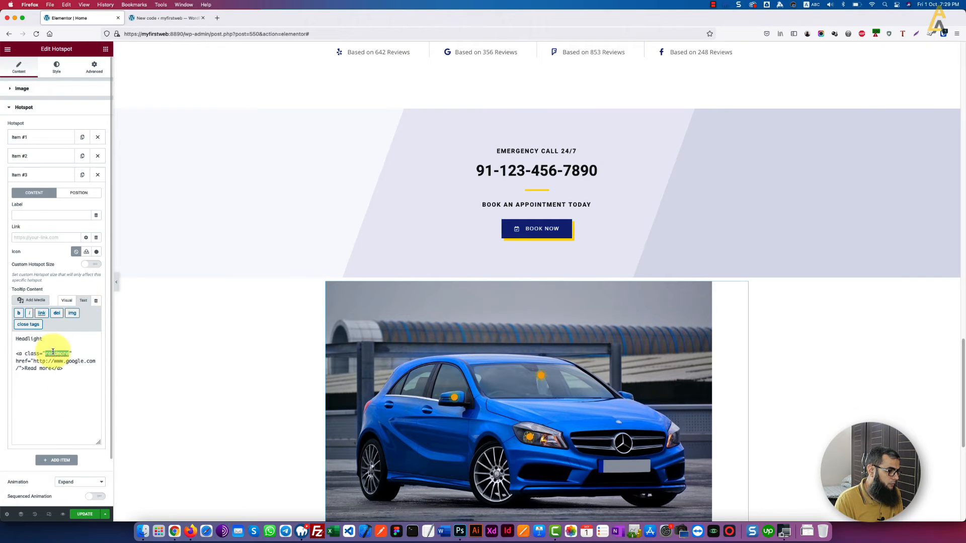
click(68, 300)
click(137, 20)
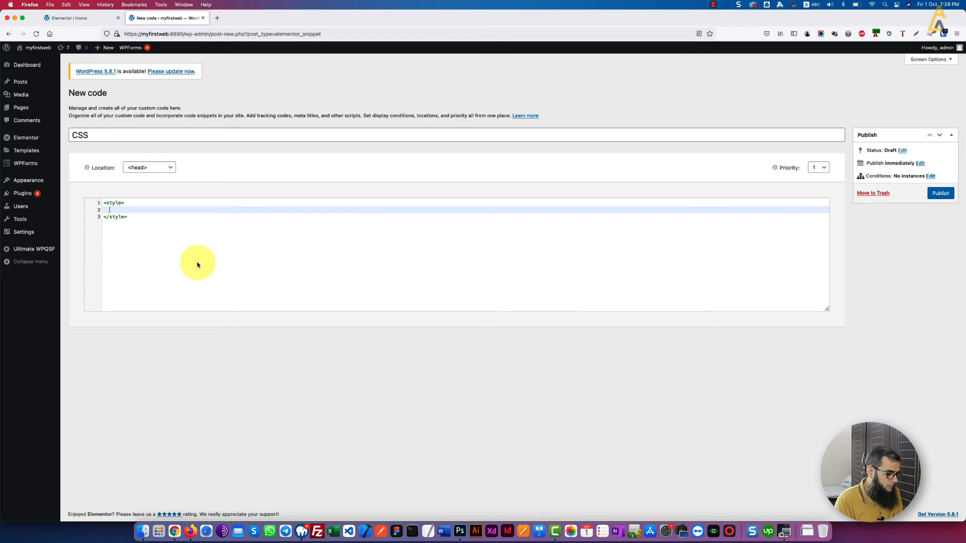
Step: Write an a.readmore rule inside the style block with color #fff and text-decoration underline
key(Return)
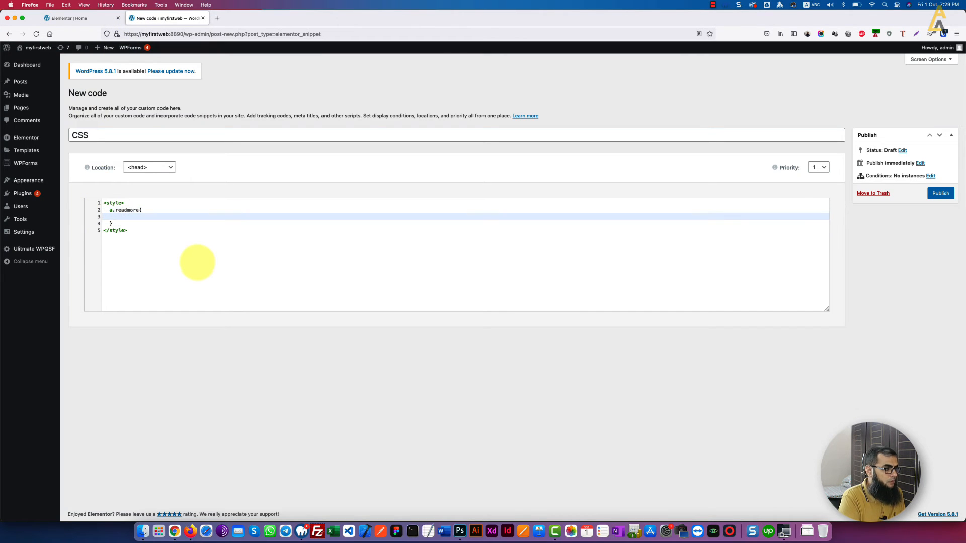
text(color: #fff;)
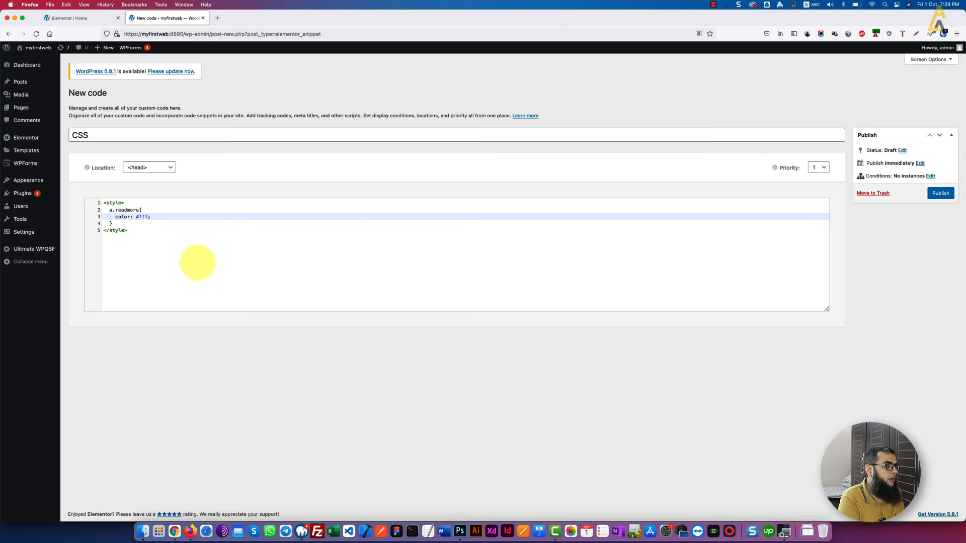
key(Return)
text(text-decoration:un)
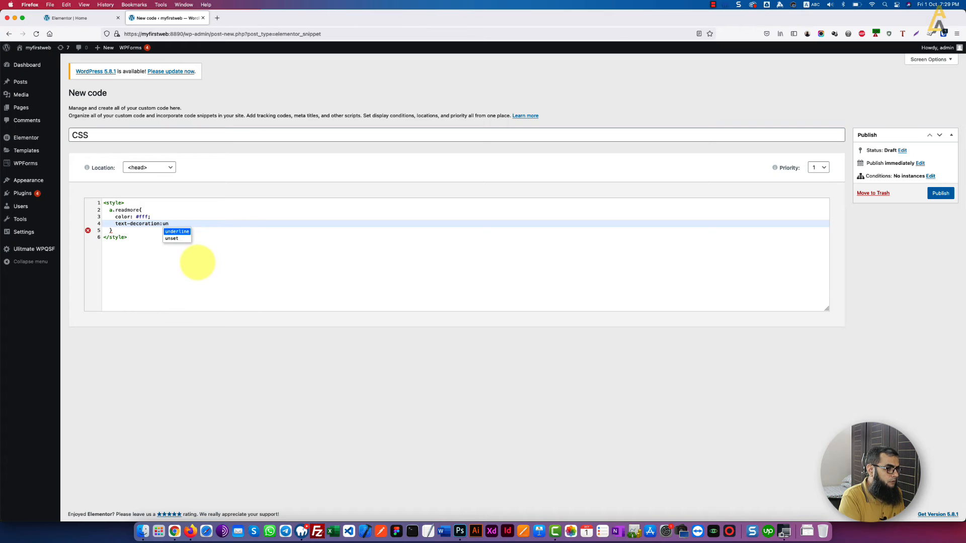
key(Return)
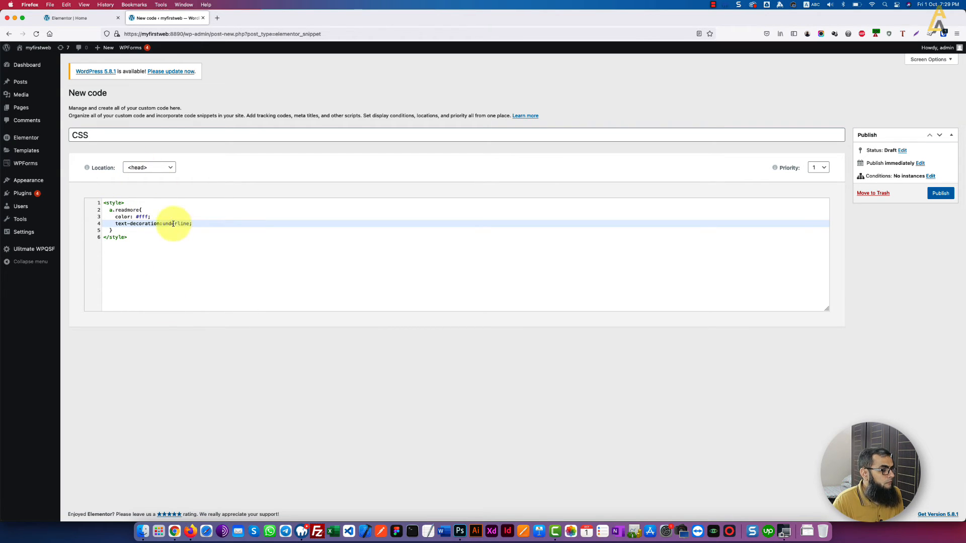
Step: Duplicate the a.readmore rule below itself and change the copy's selector to a.readmore:hover
drag(116, 232, 89, 211)
key(super+c)
click(119, 231)
key(Return)
key(Return)
key(super+v)
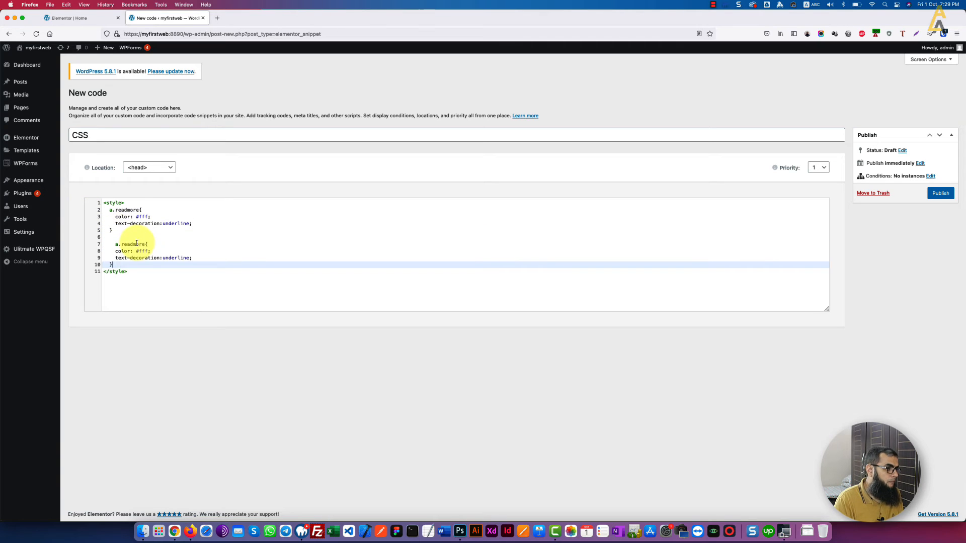
click(137, 244)
text(:hover)
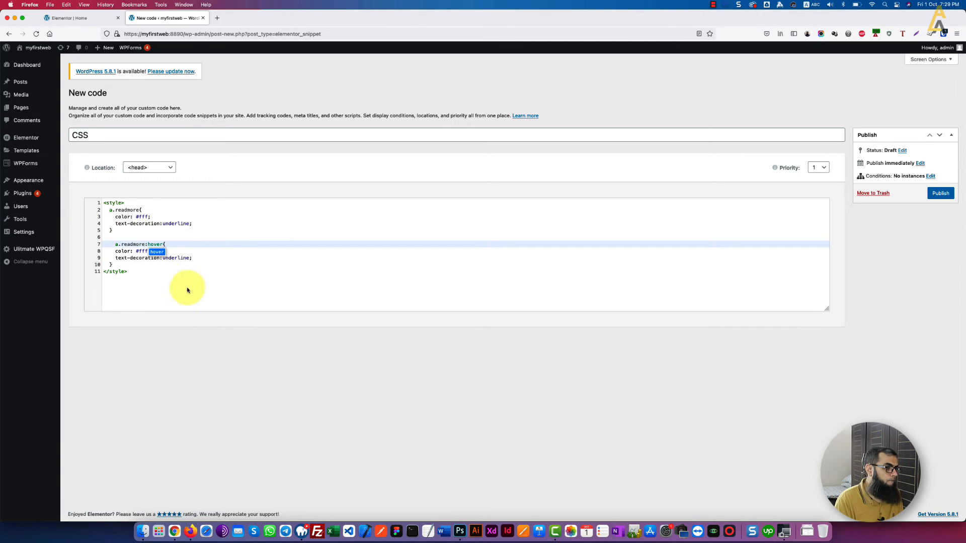
Step: Remove the color line from the hover rule and set its text-decoration to none
drag(150, 251, 97, 253)
key(BackSpace)
key(BackSpace)
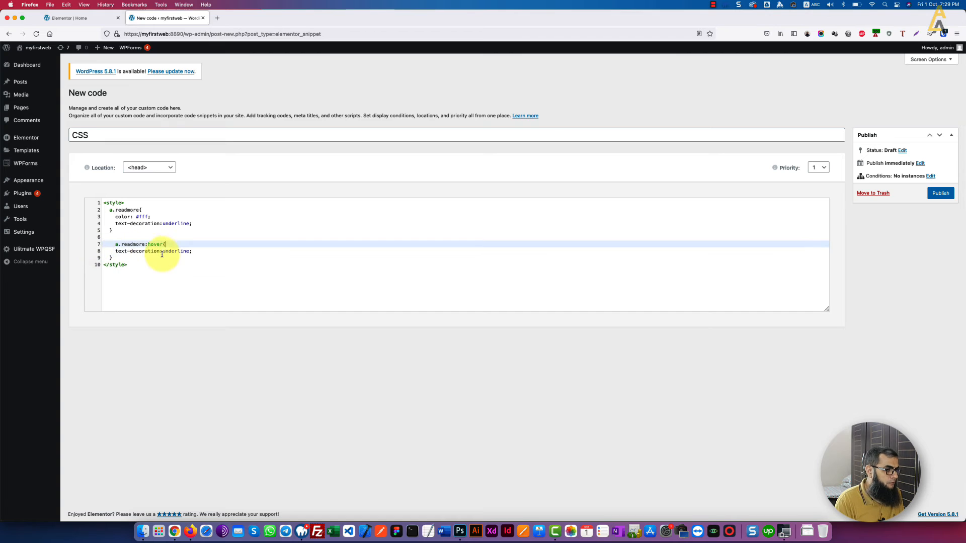
double_click(173, 251)
text(none)
click(199, 280)
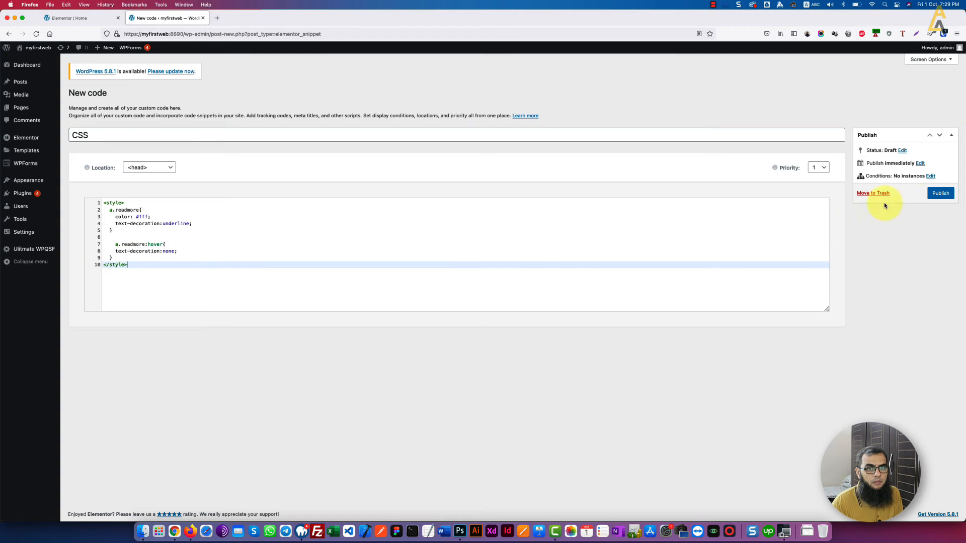
Step: Publish the CSS snippet for the entire site and update the Home page in the Elementor editor
click(941, 194)
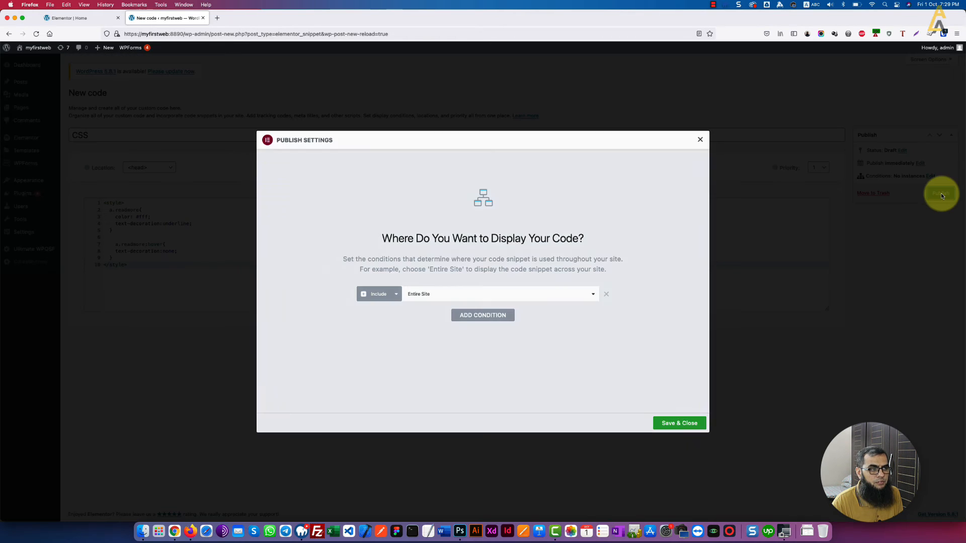
click(685, 424)
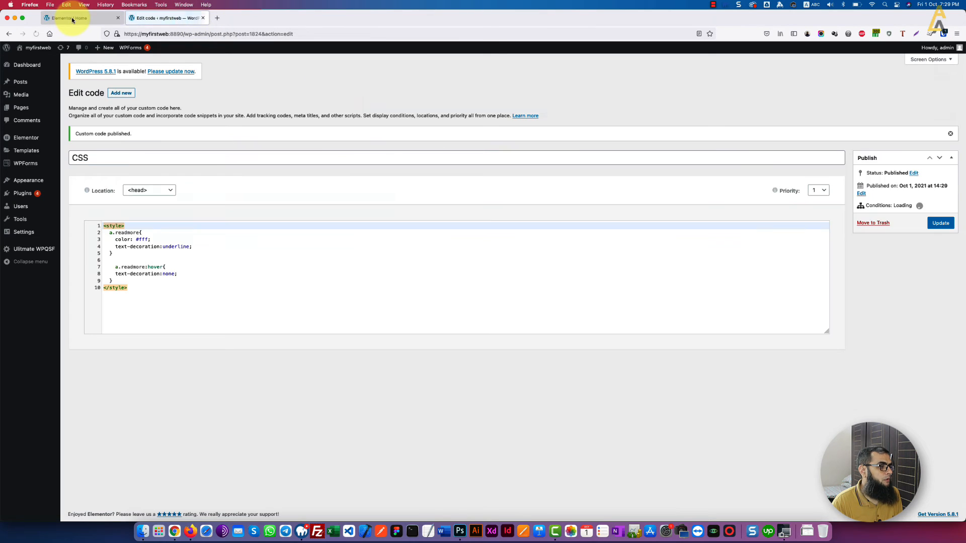
click(72, 17)
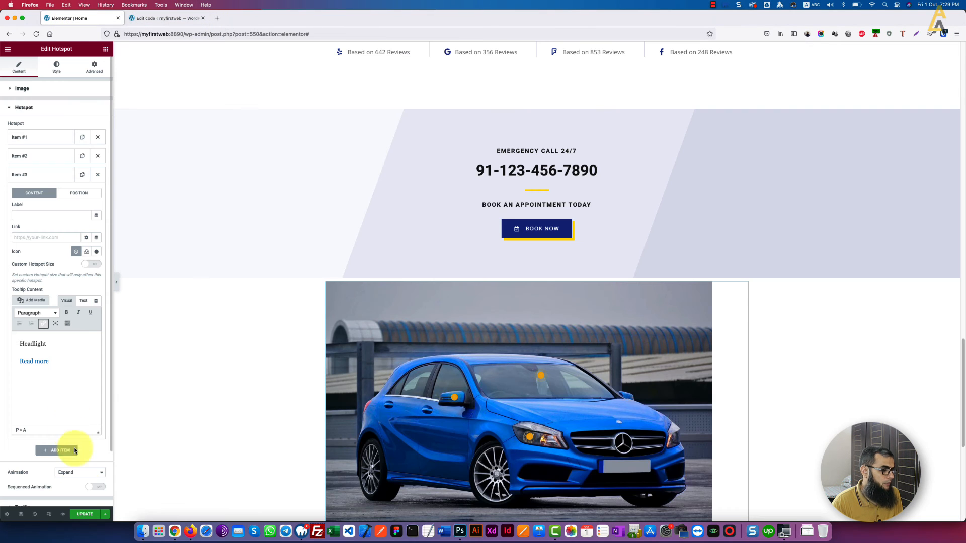
click(83, 514)
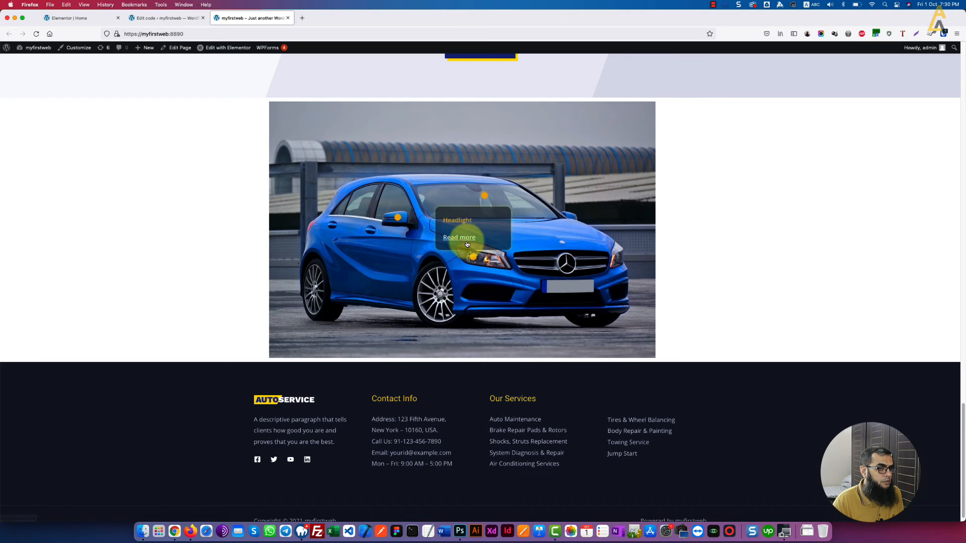
Step: Test the styled Read more link in the Headlight tooltip on the live page and return to the car image
click(466, 238)
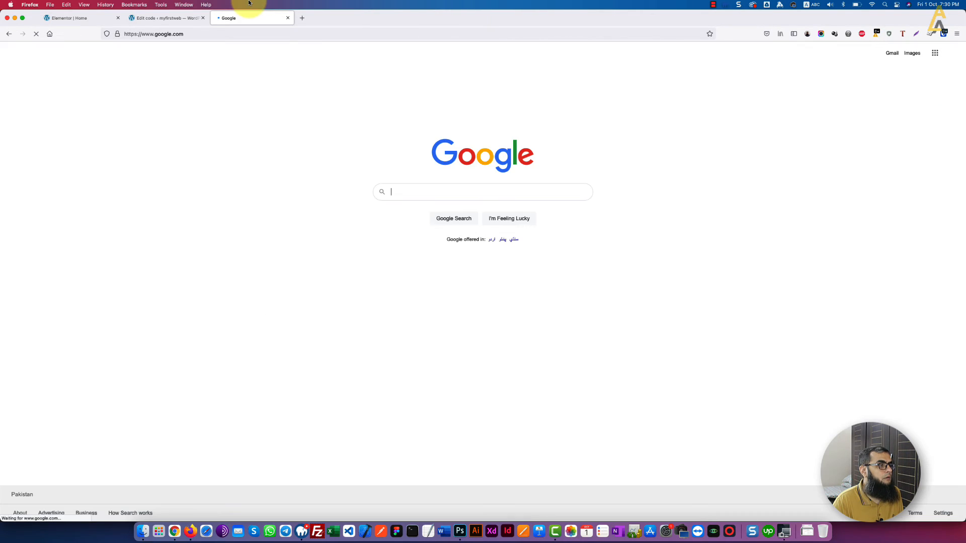
click(9, 34)
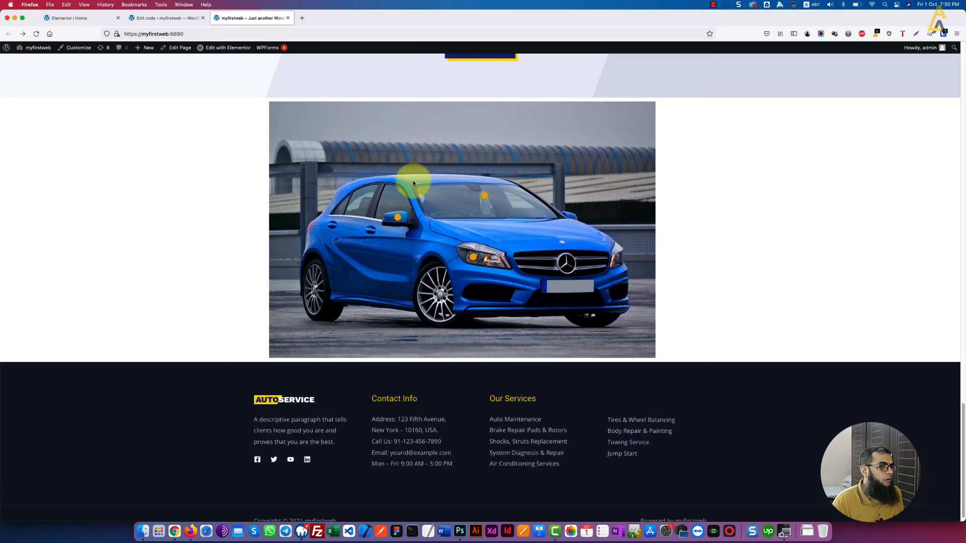
click(473, 259)
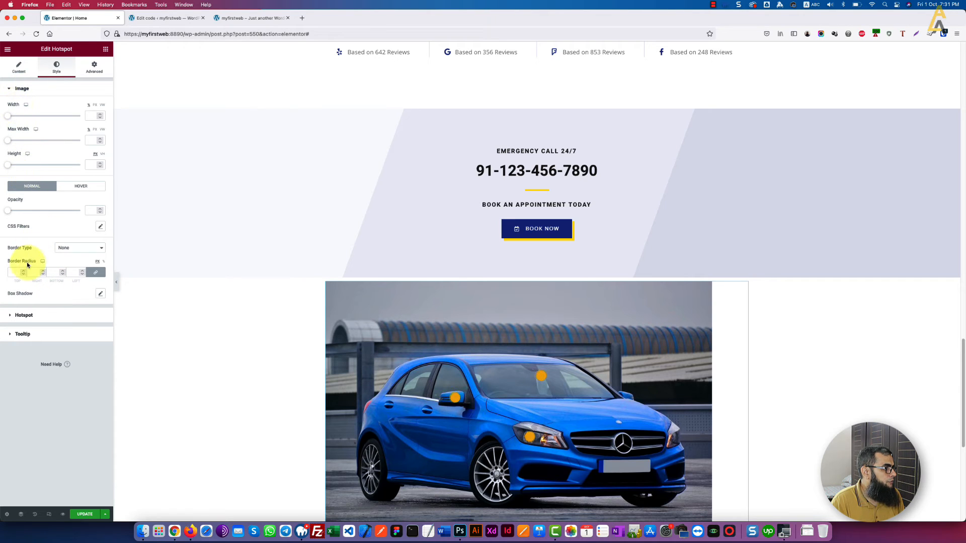
Step: Return to the Hotspot widget's content settings and preview the side mirror marker's tooltip on the car image
click(16, 69)
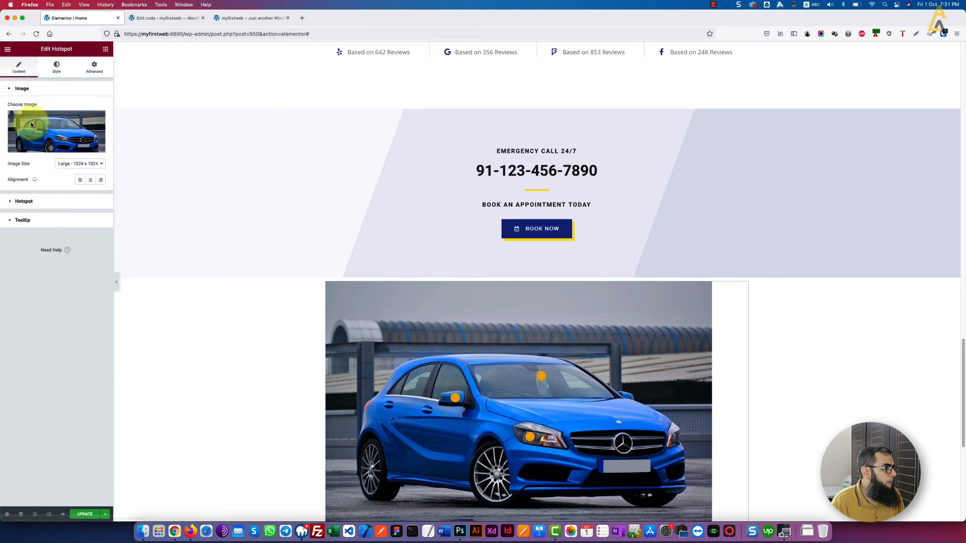
click(40, 202)
click(456, 399)
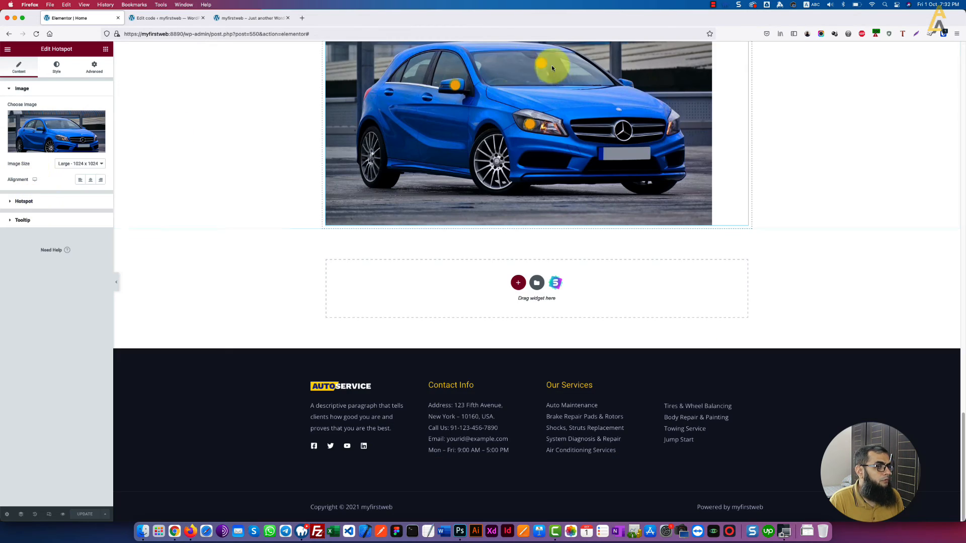
scroll(463, 86, up, 2)
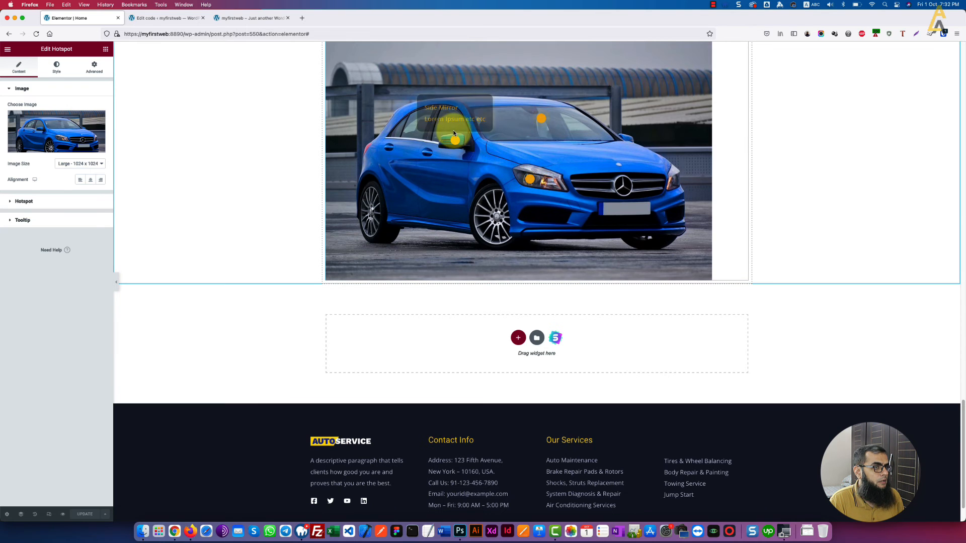
Step: Add a Check details button with class "readmore-btn" below the text in Item #1's tooltip HTML, the Side Mirror hotspot
click(24, 202)
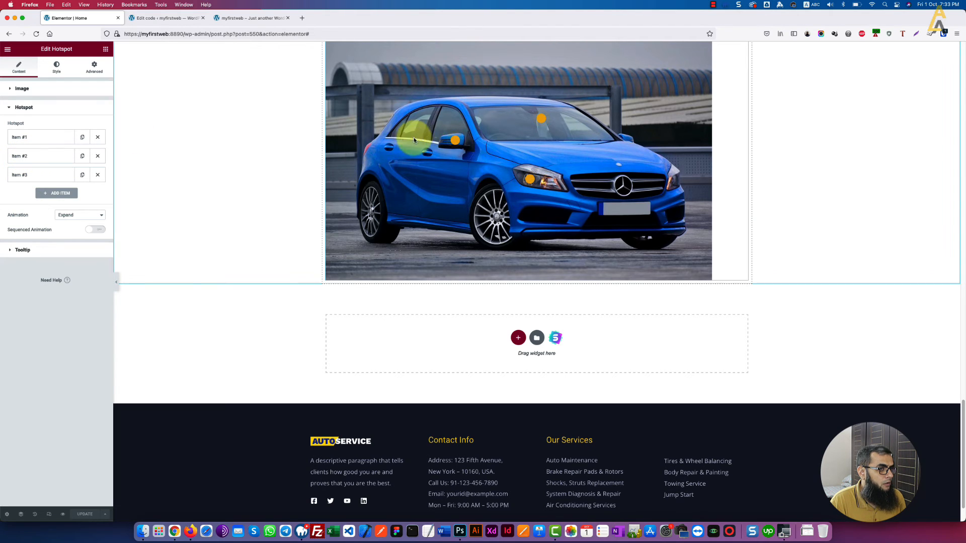
click(30, 136)
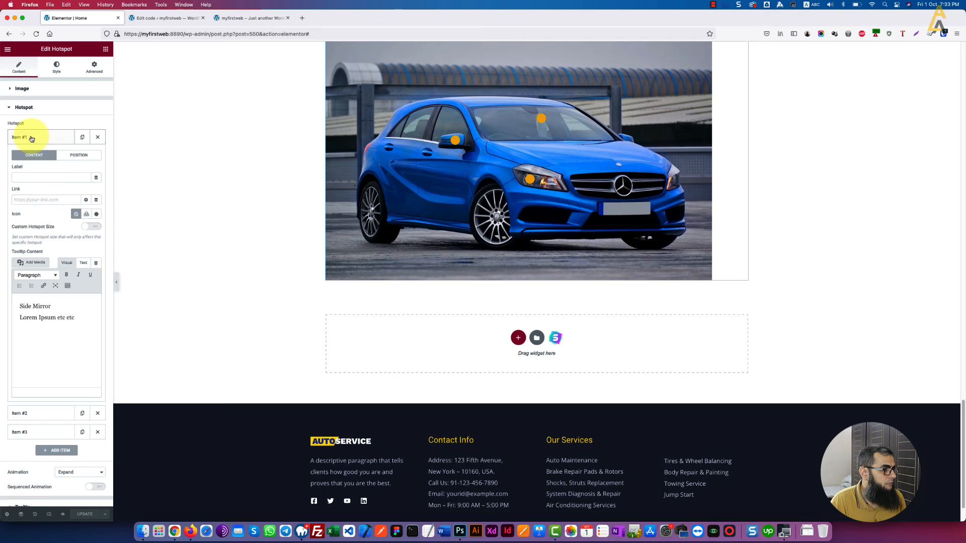
click(80, 317)
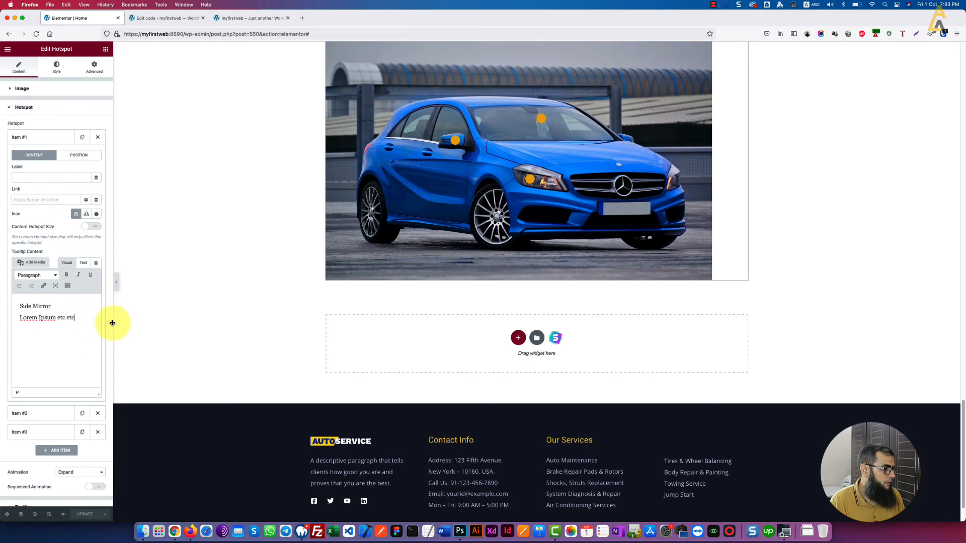
click(84, 263)
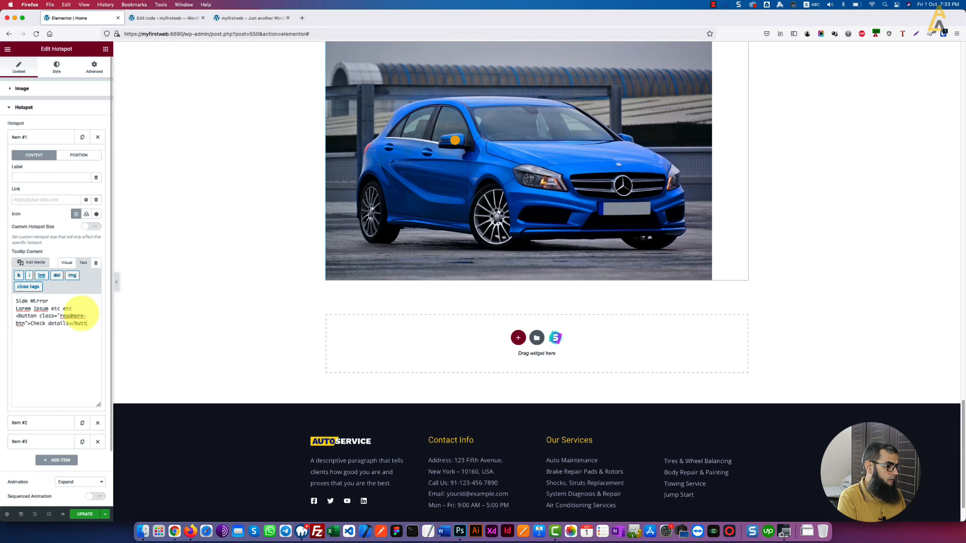
Step: Copy the button's class name and add a .readmore-btn rule with color:#fff at the end of the site's CSS snippet
double_click(72, 316)
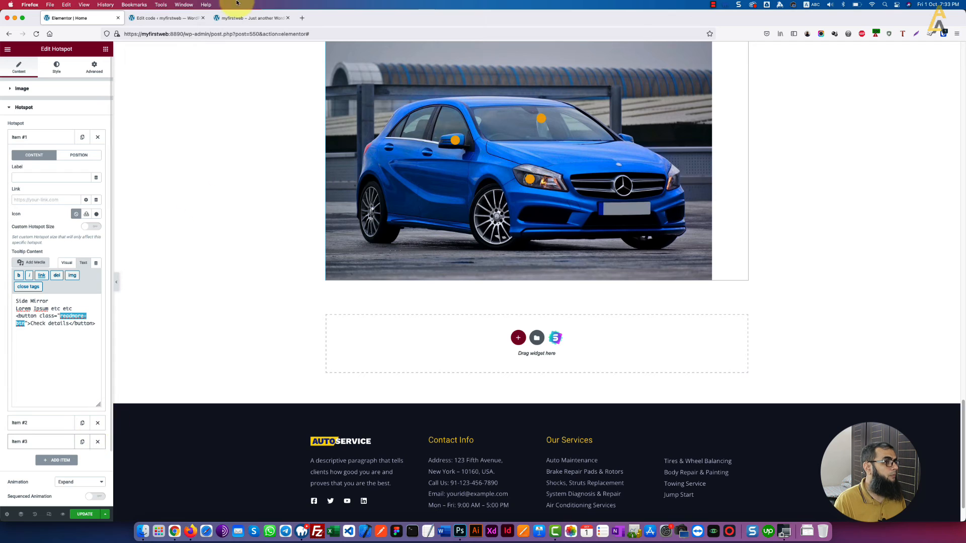
click(166, 21)
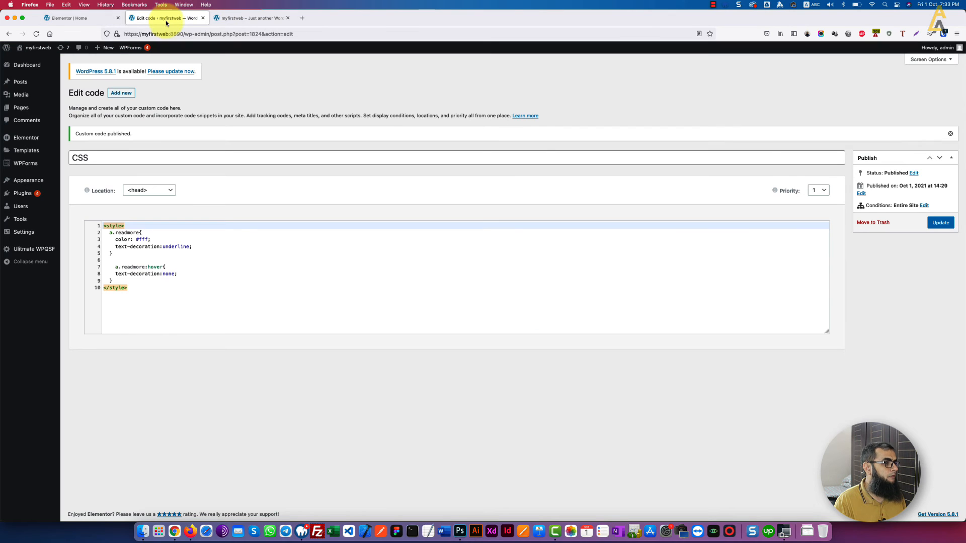
click(113, 282)
key(Return)
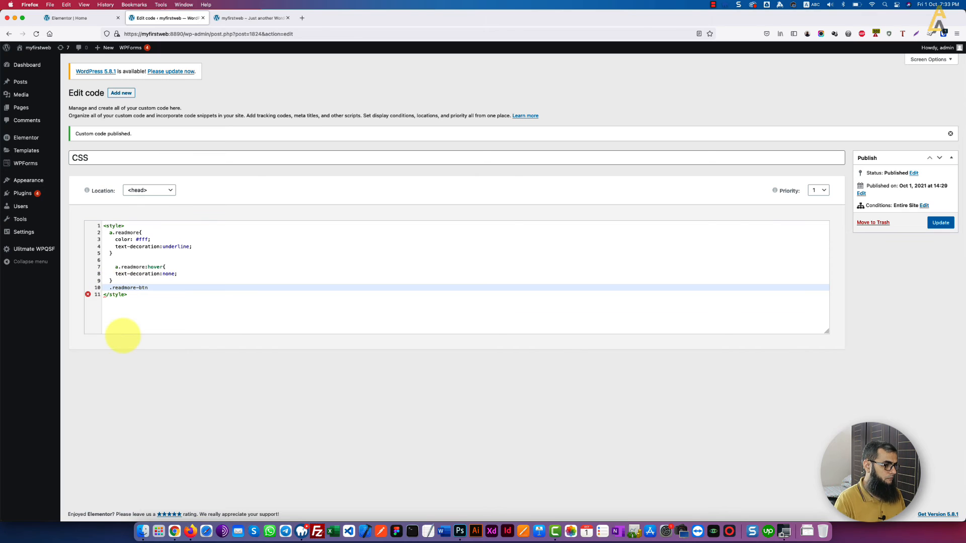
text(.readmore-btn)
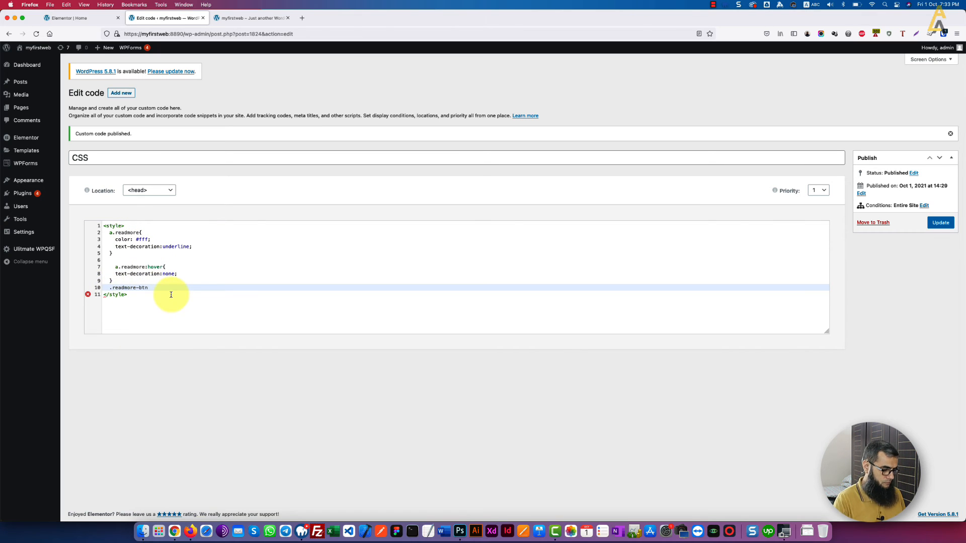
text({)
key(Return)
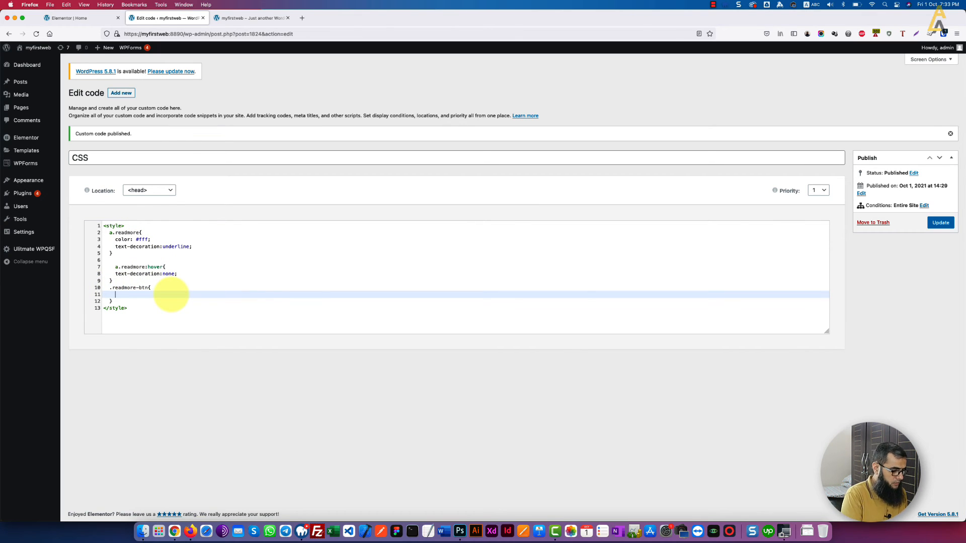
text(color:#fff;)
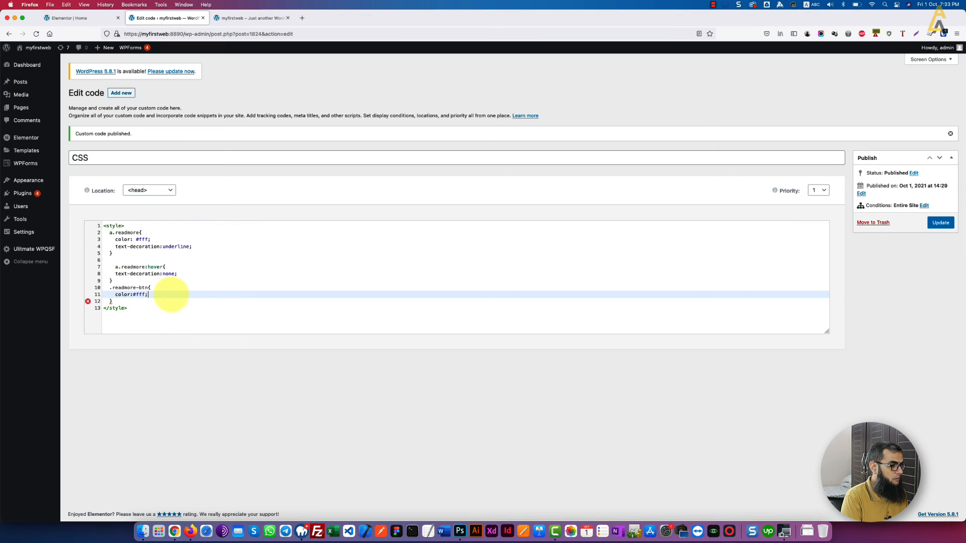
Step: Give the .readmore-btn rule a background-color of #ff0
key(Return)
text(bac)
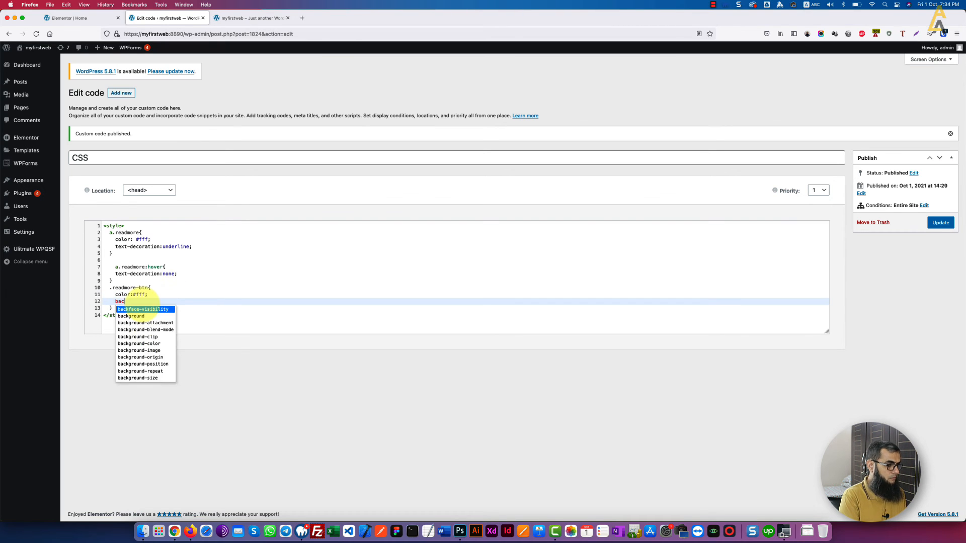
text(kground-color:)
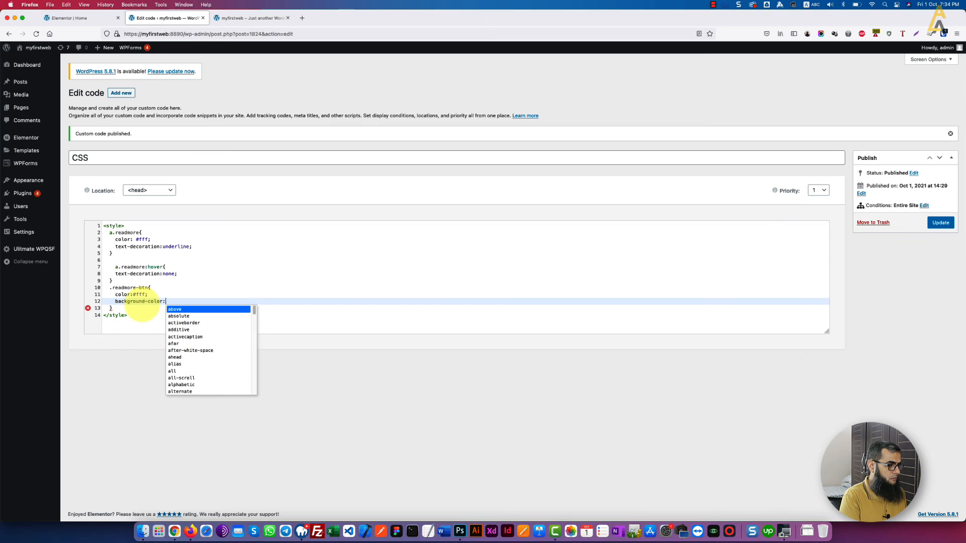
text(#ff0)
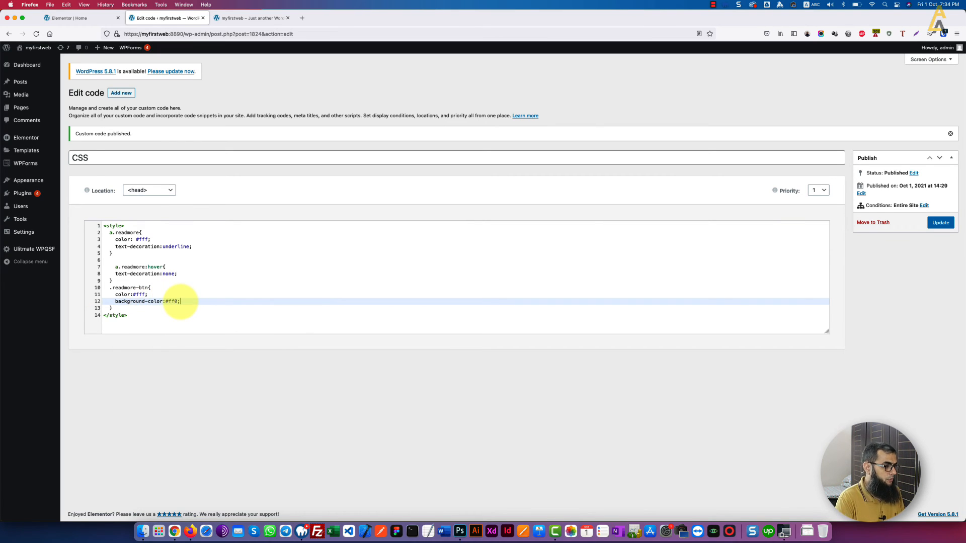
text(;)
Step: Add padding of 10px 20px 10px 20px and a font-size of 18px to the .readmore-btn rule
key(Return)
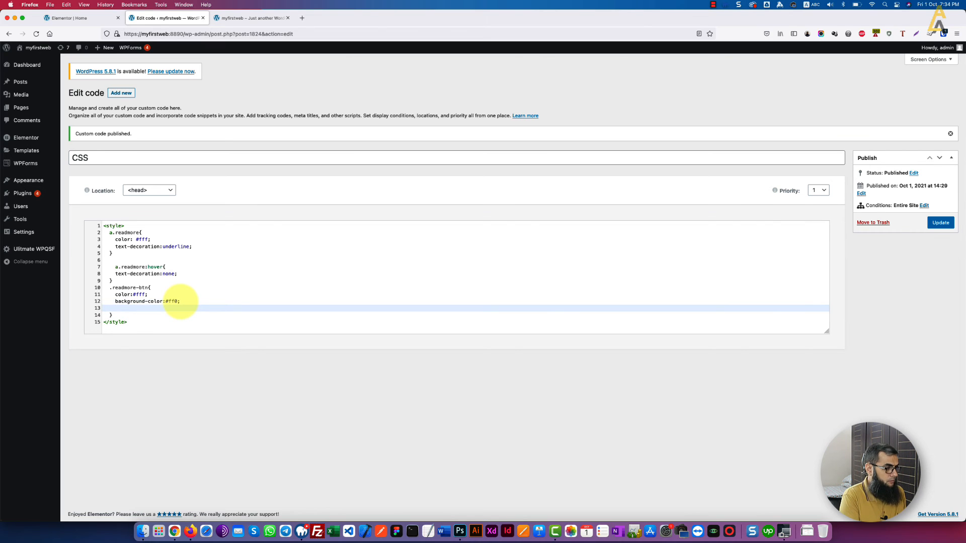
text(padding:)
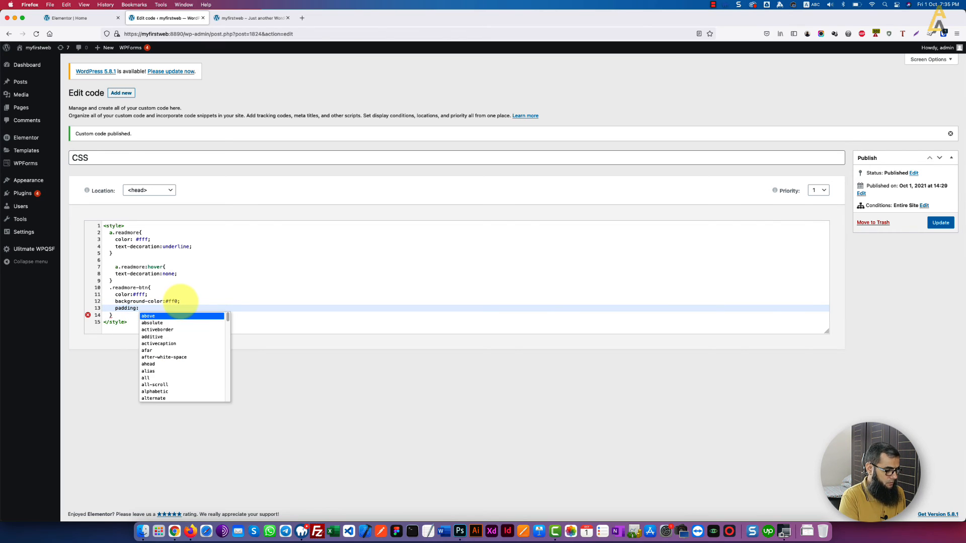
text(10px)
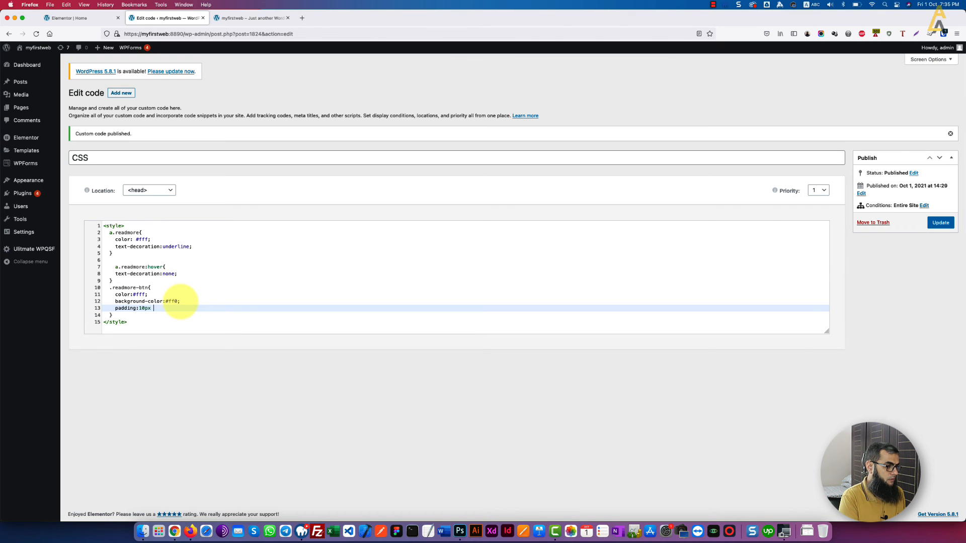
text( 20px)
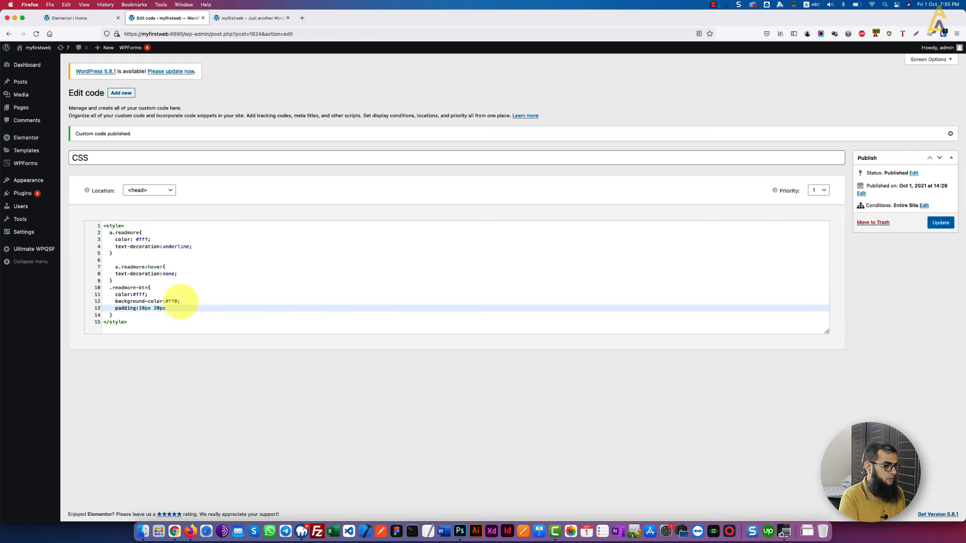
text( 10px 20px;)
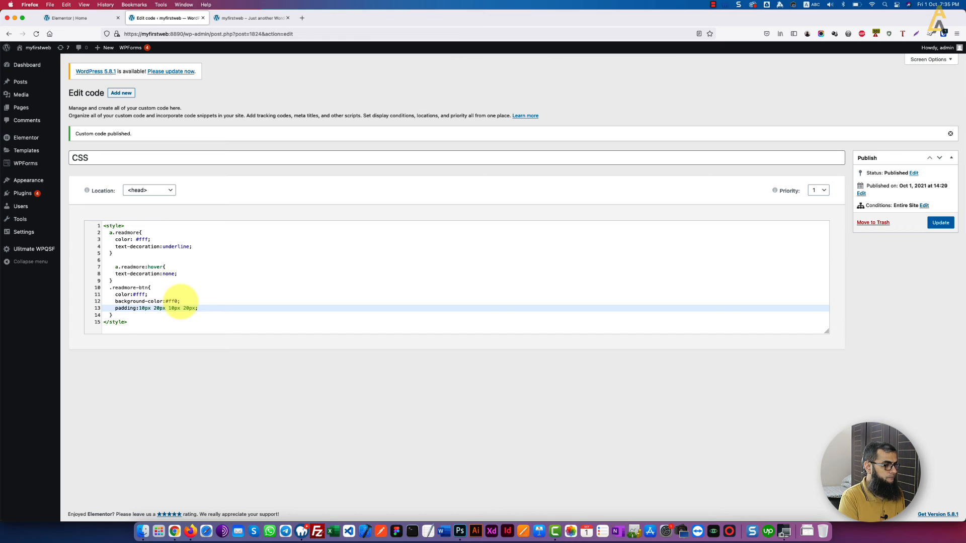
key(Return)
text(font-size:18px;)
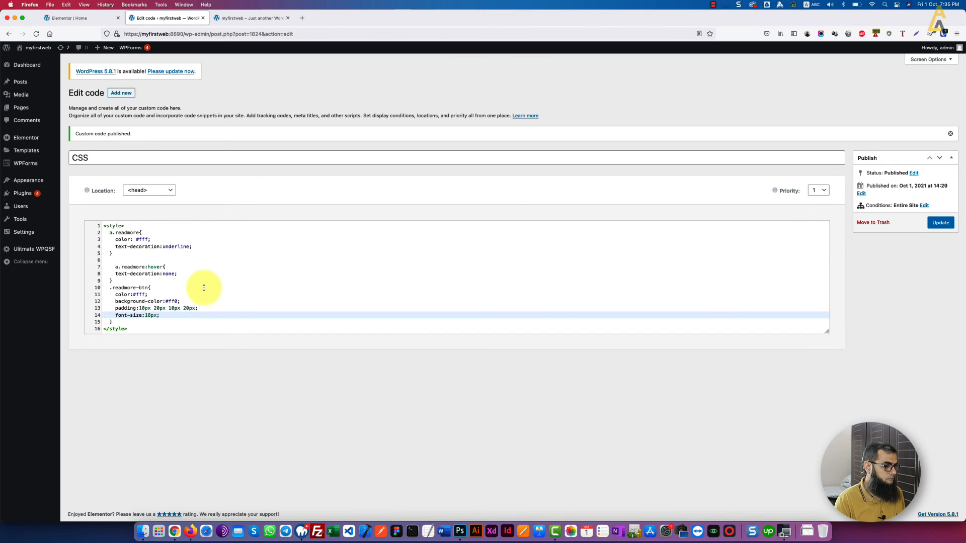
Step: Add a .readmore-btn:hover rule below the button rule, reusing its color line with the value #eee
click(109, 289)
click(126, 322)
key(Return)
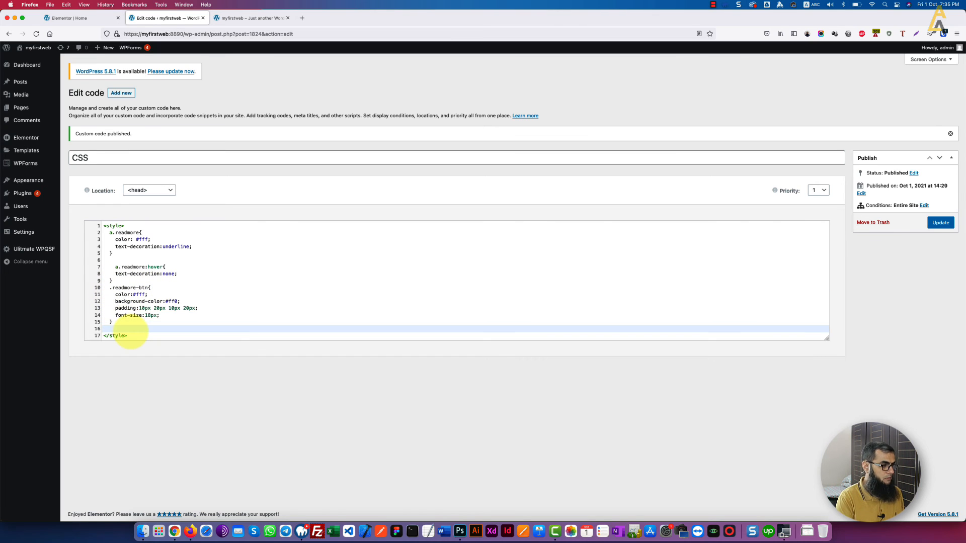
text(.readmore-btn:hover{)
key(Return)
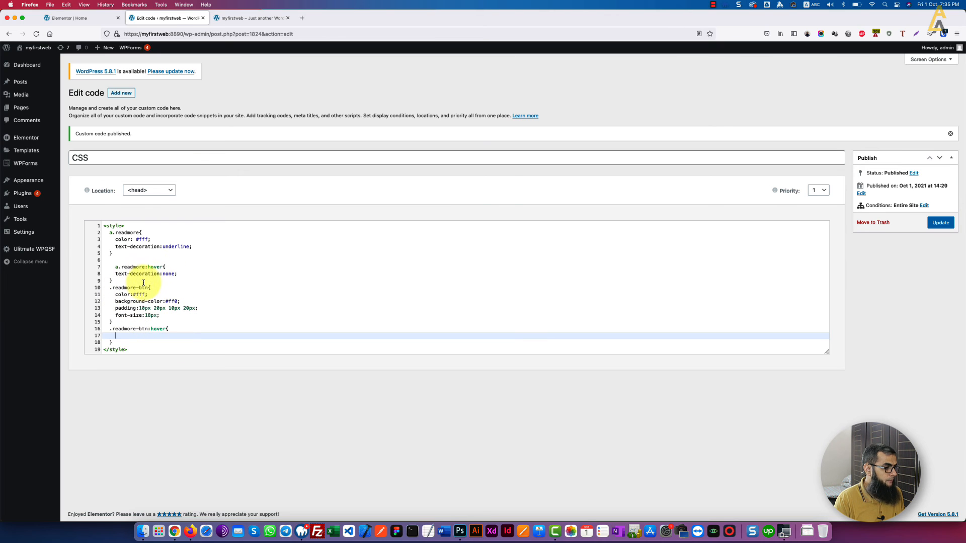
drag(115, 295, 148, 295)
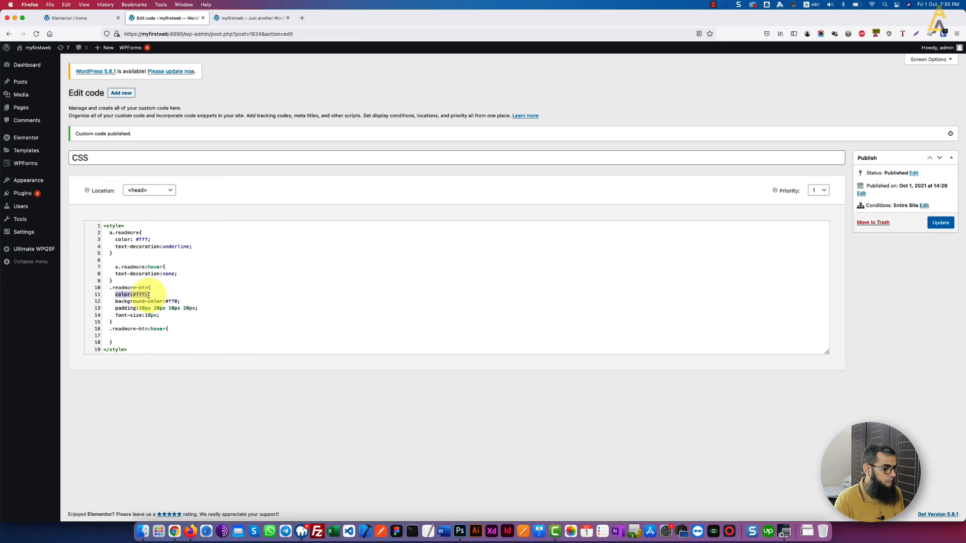
key(super+c)
click(126, 332)
click(164, 337)
key(super+v)
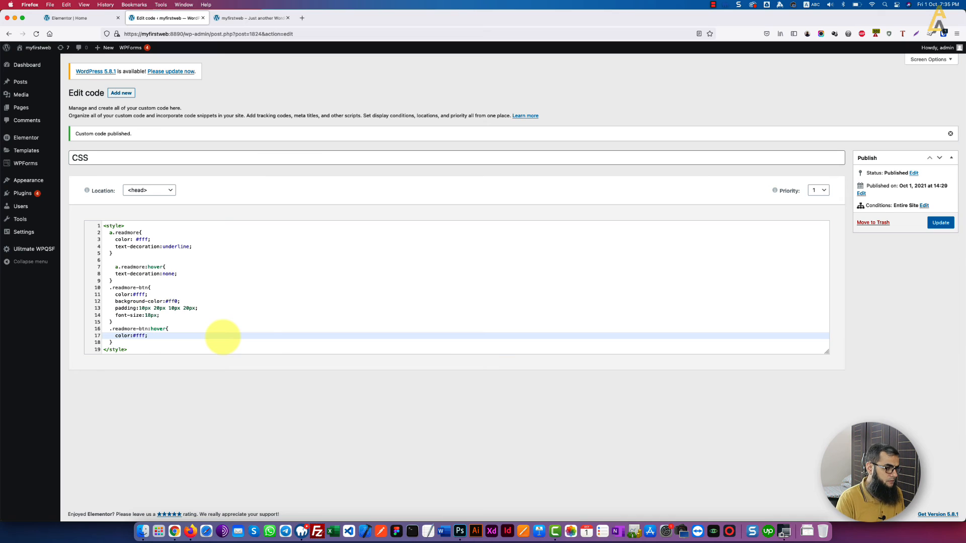
text(eee)
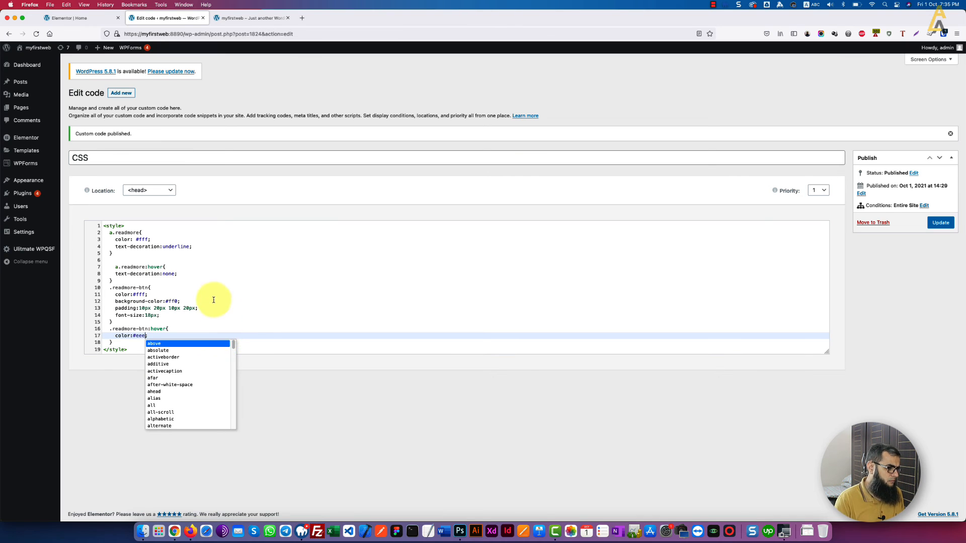
Step: Save the CSS snippet and the Elementor Home page, and reload the live page
click(216, 302)
click(940, 222)
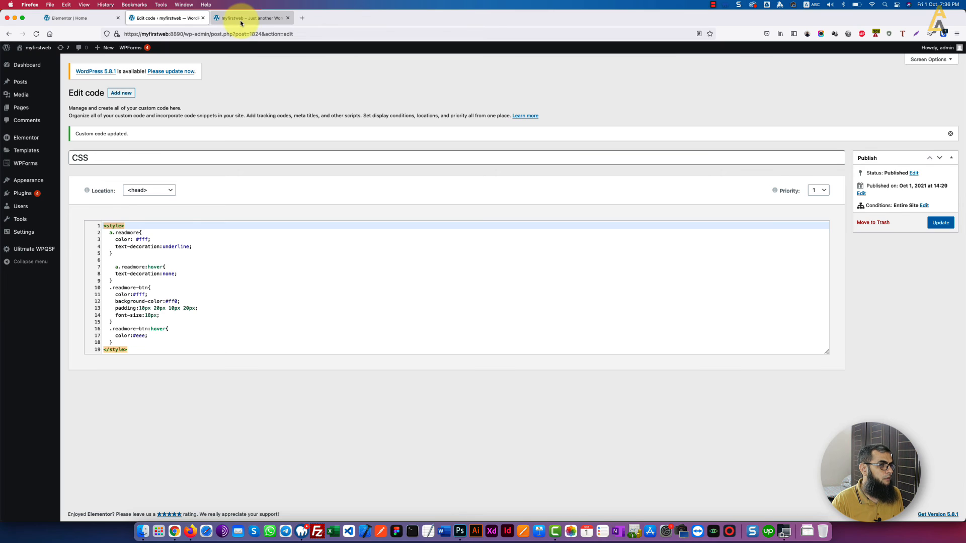
click(58, 18)
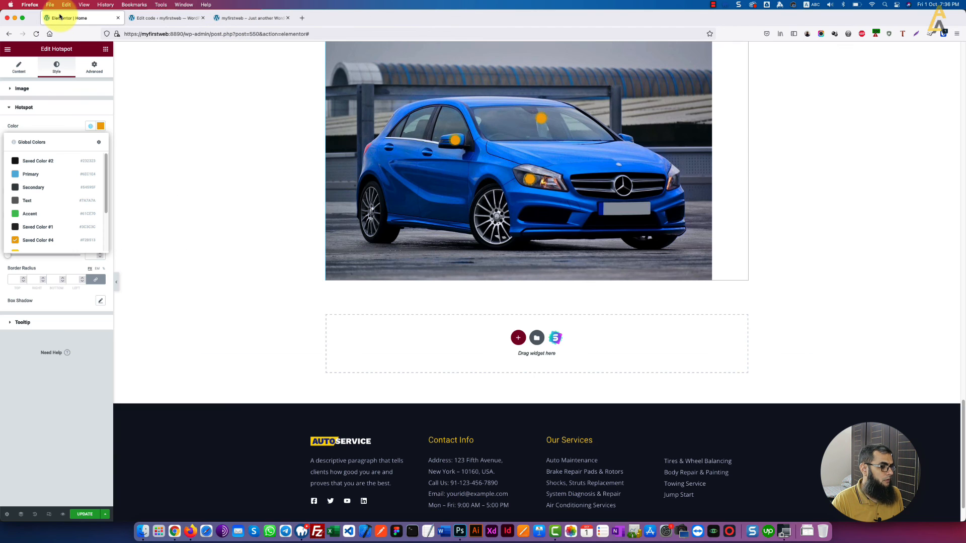
click(84, 514)
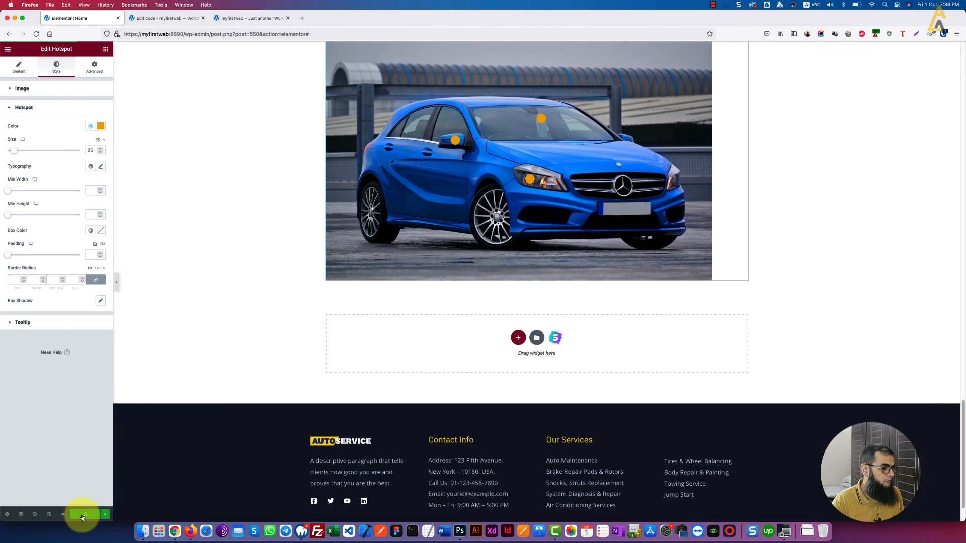
click(246, 18)
click(36, 33)
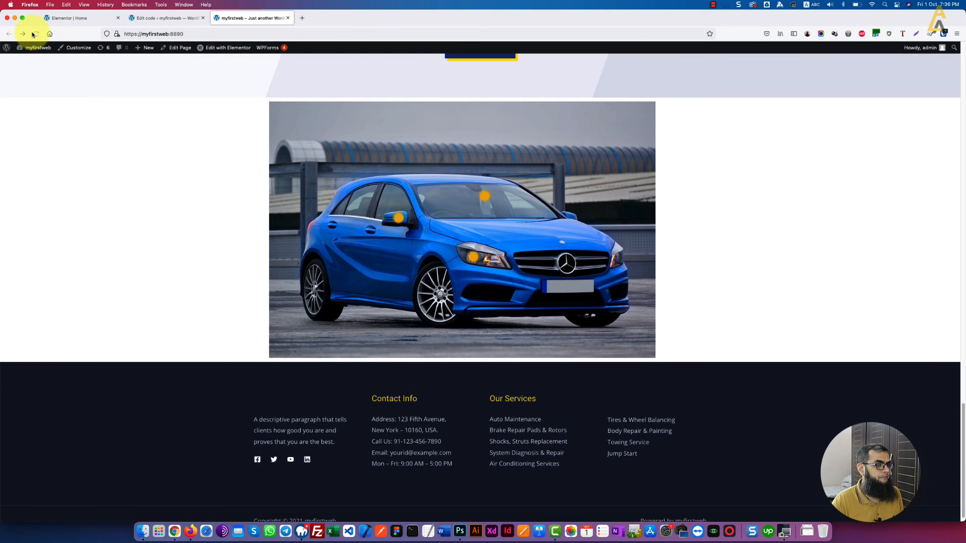
Step: Set the .readmore-btn background-color to #f00, update the snippet and check the Side Mirror tooltip on the reloaded live page
key(ctrl+shift+Tab)
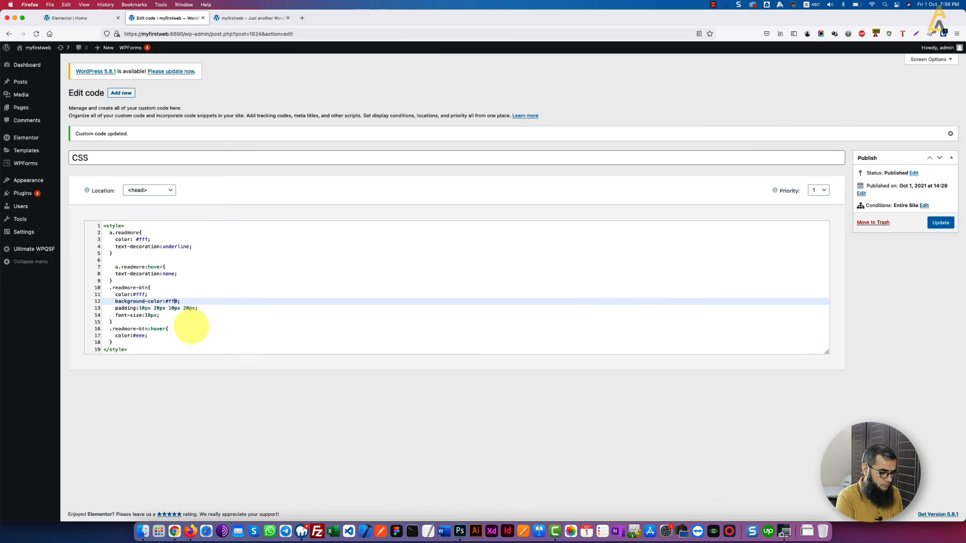
click(940, 222)
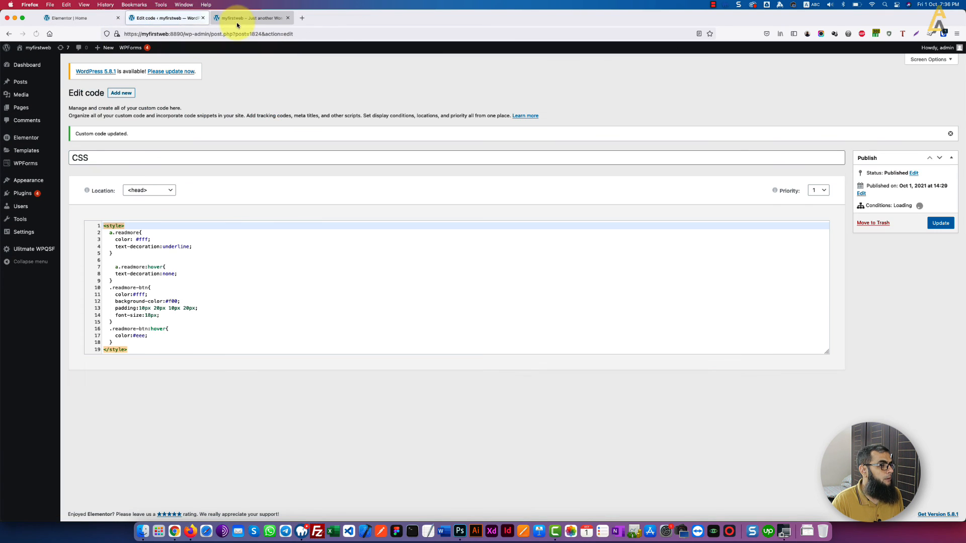
click(240, 19)
click(36, 33)
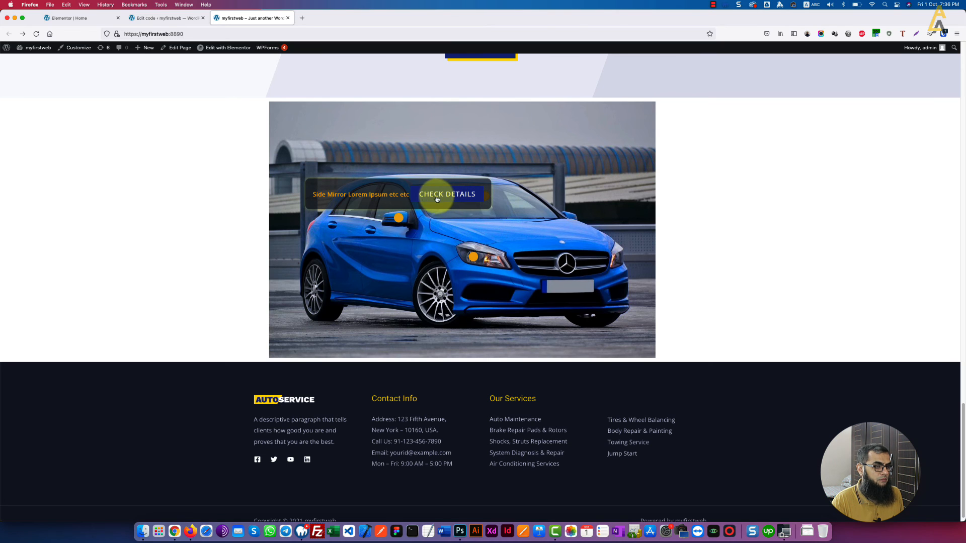
Step: Add a line break after "Lorem Ipsum etc etc" in the Side Mirror hotspot's tooltip content and check the tooltip on the reloaded live page
click(151, 18)
click(104, 21)
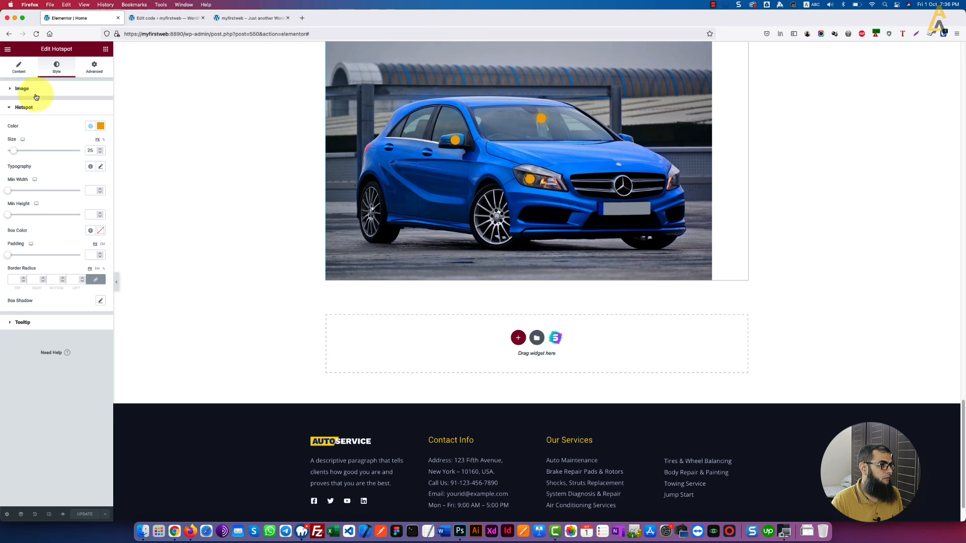
click(19, 66)
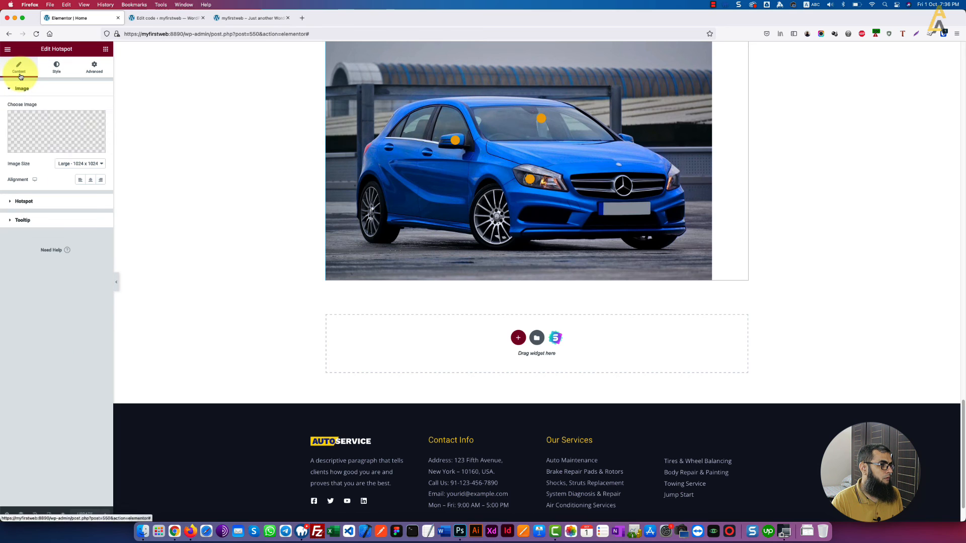
click(29, 204)
click(55, 160)
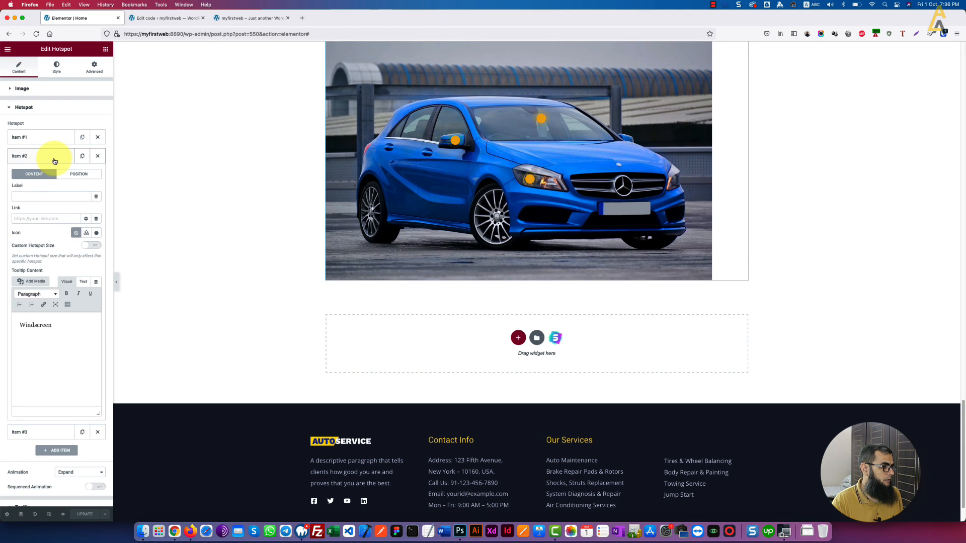
click(43, 138)
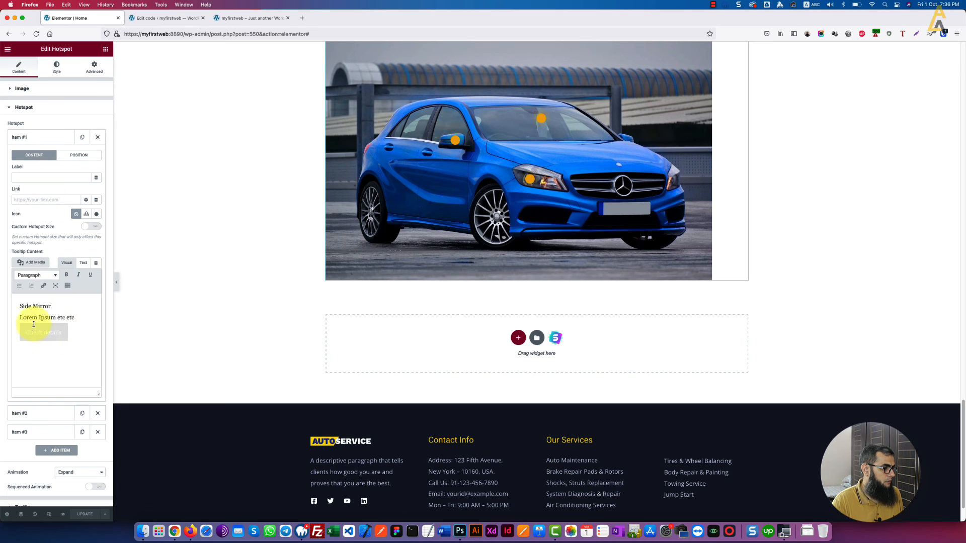
click(84, 315)
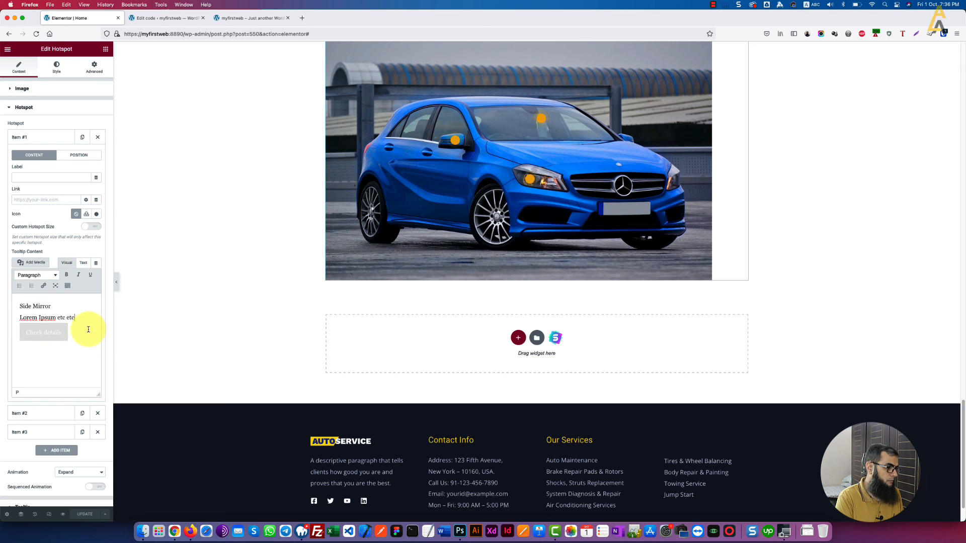
key(Return)
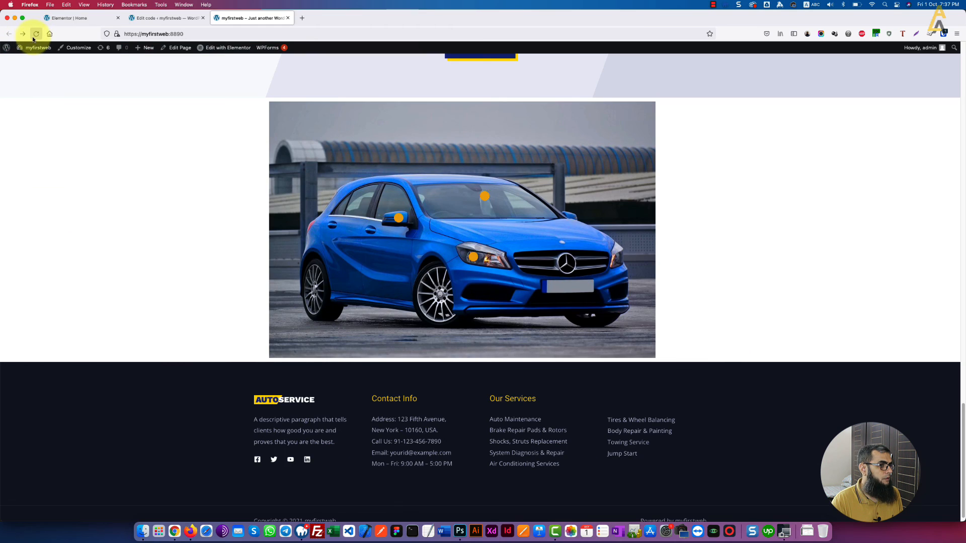
click(35, 37)
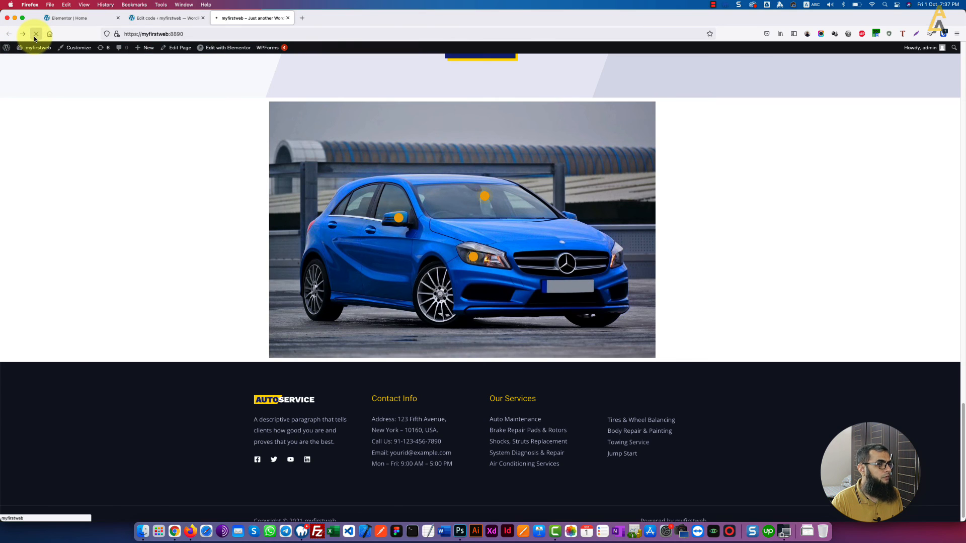
mouse_move(389, 216)
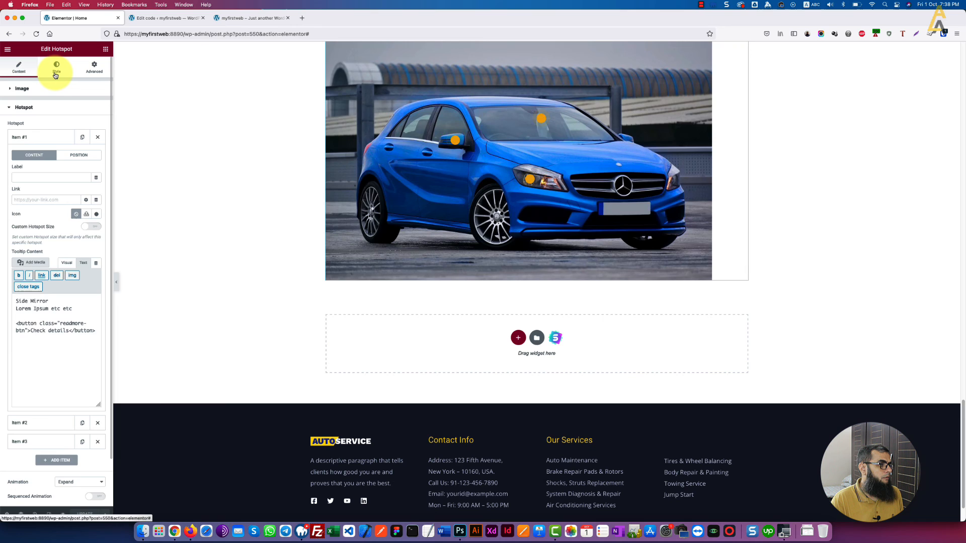
Step: Increase the size of the hotspot markers to 44 px in the Hotspot widget's style settings
click(56, 72)
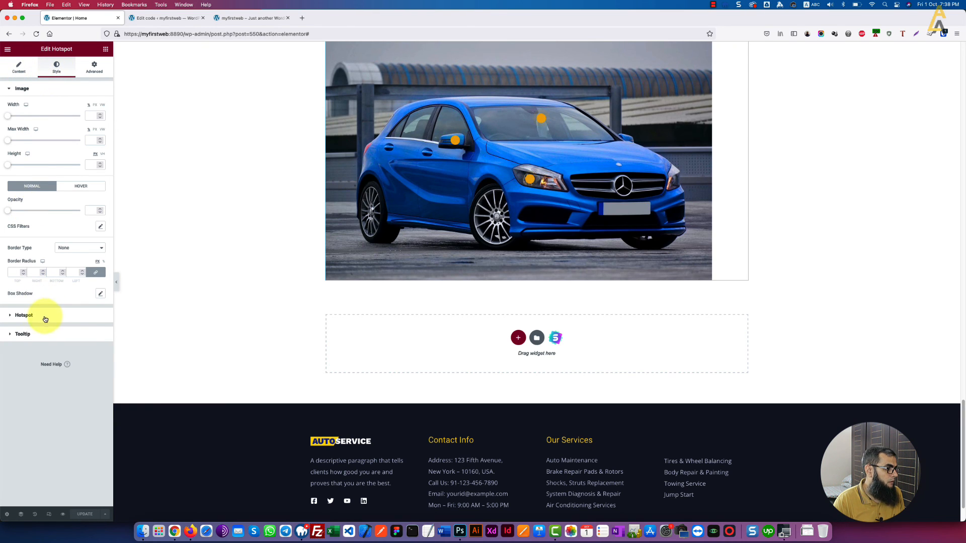
click(27, 315)
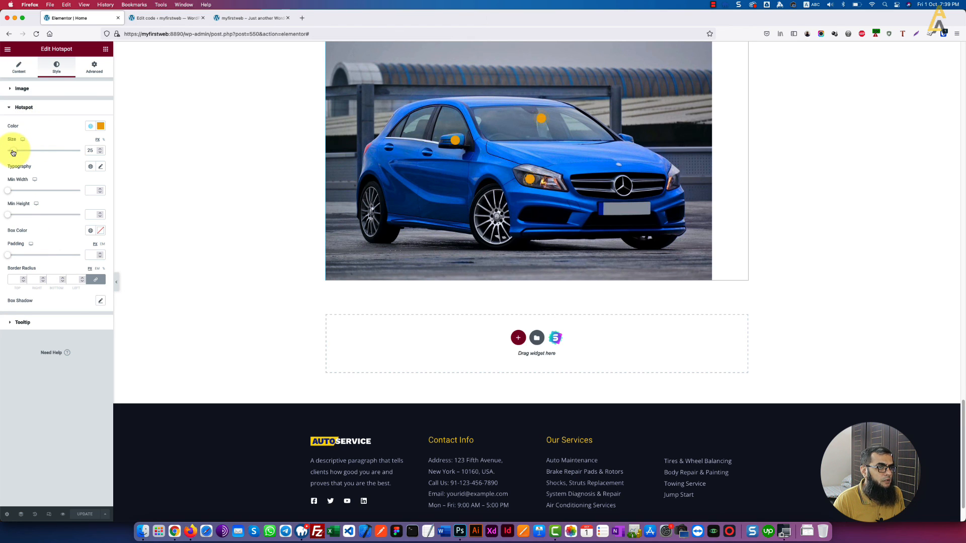
mouse_move(13, 152)
mouse_down()
mouse_move(30, 153)
mouse_move(19, 157)
mouse_up()
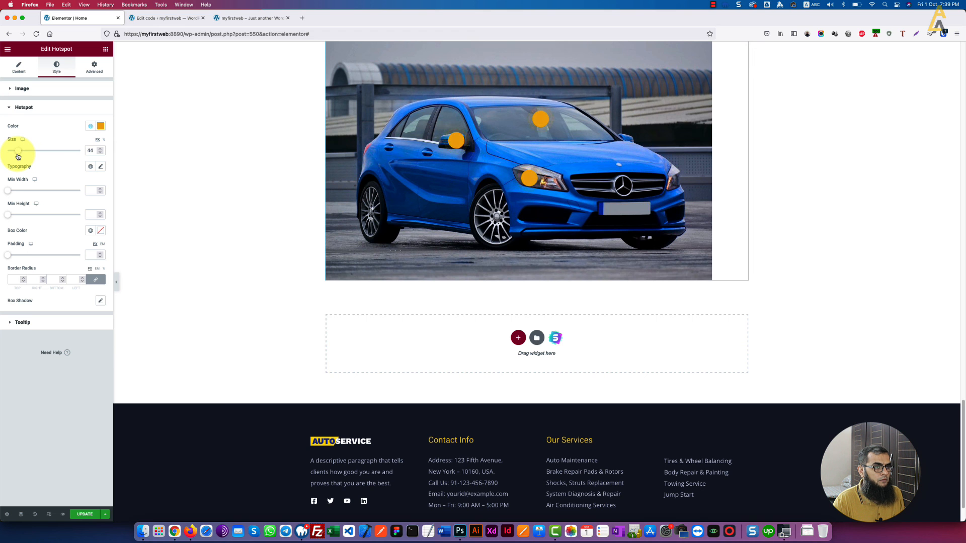